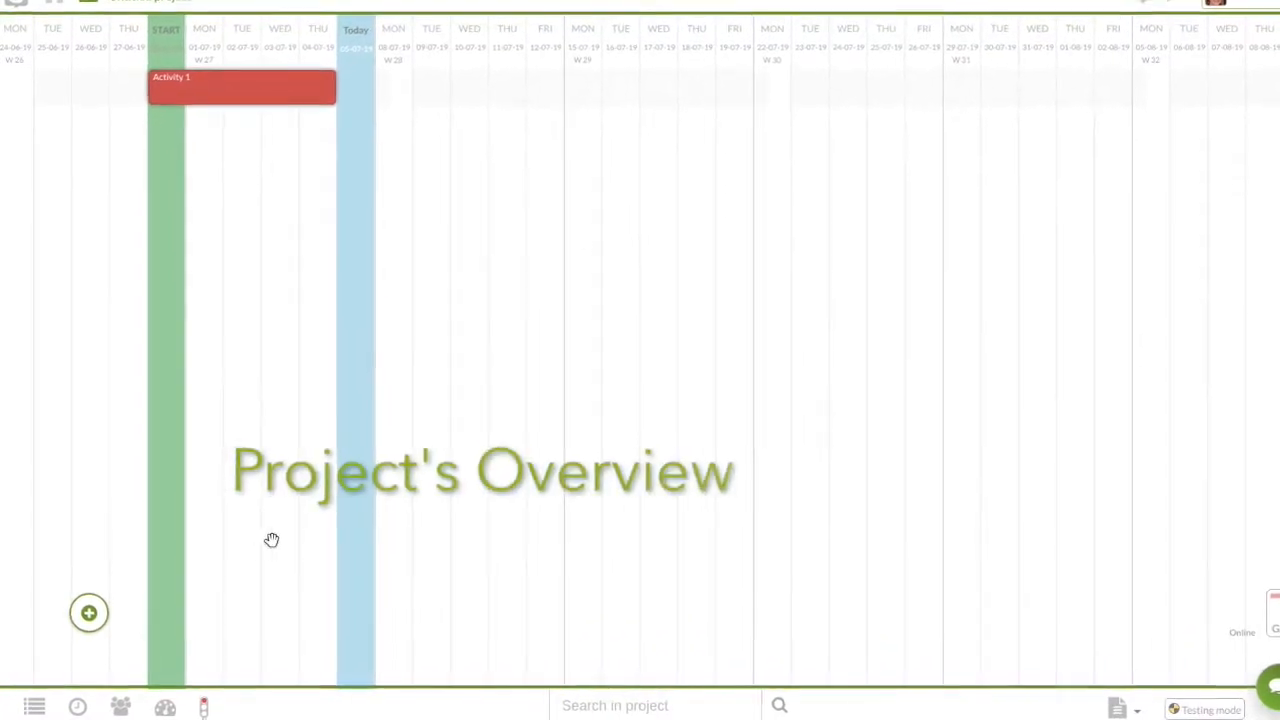
Open the project's activity overview and rename the project as "Project name".
click(37, 707)
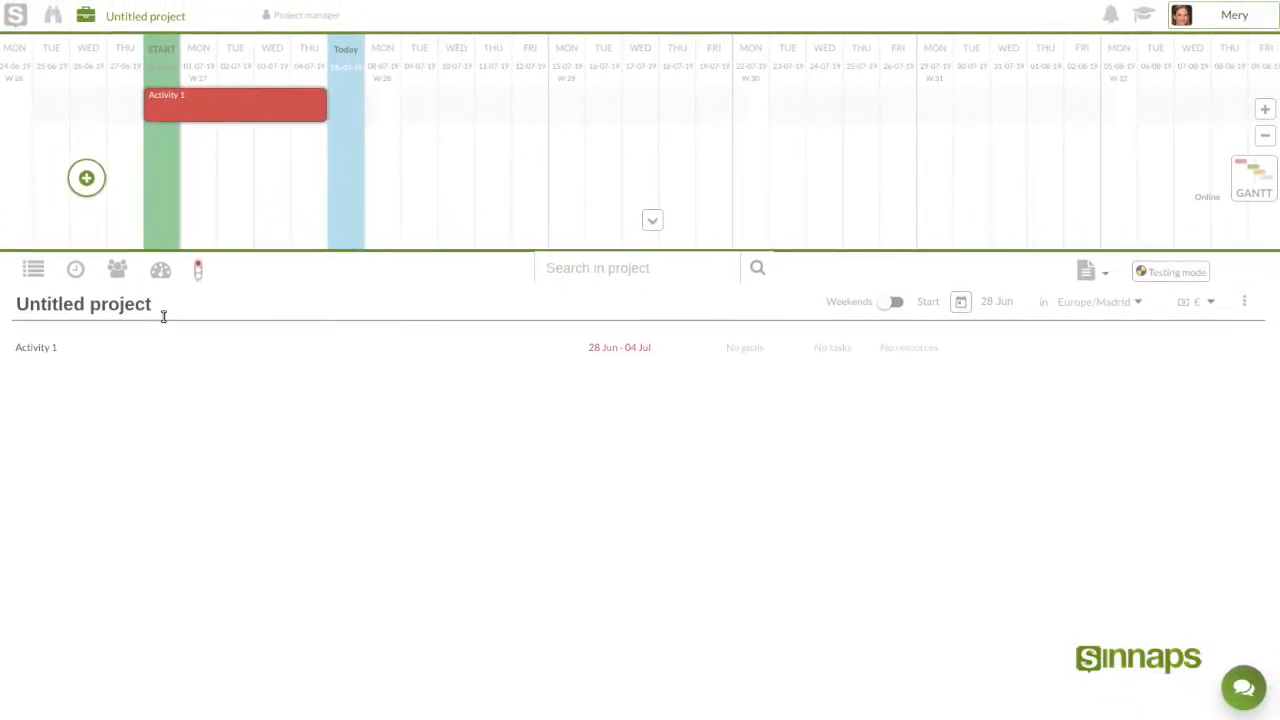
click(162, 315)
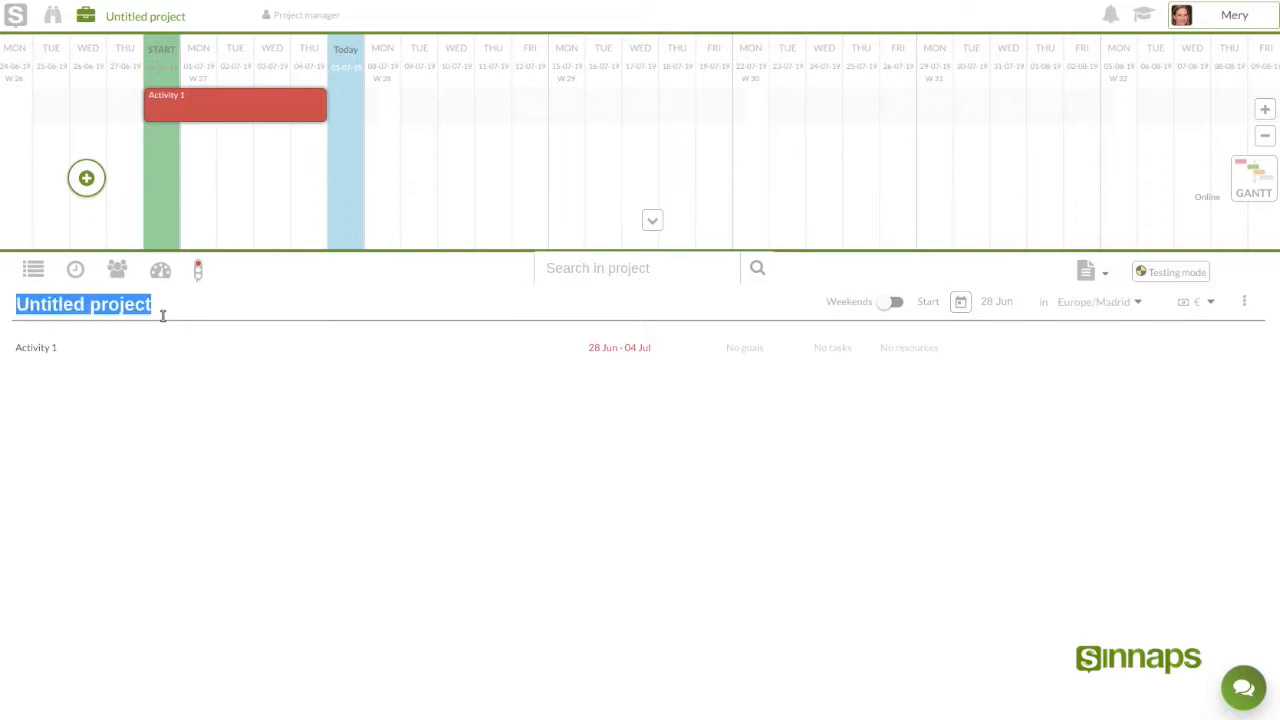
text(Project name)
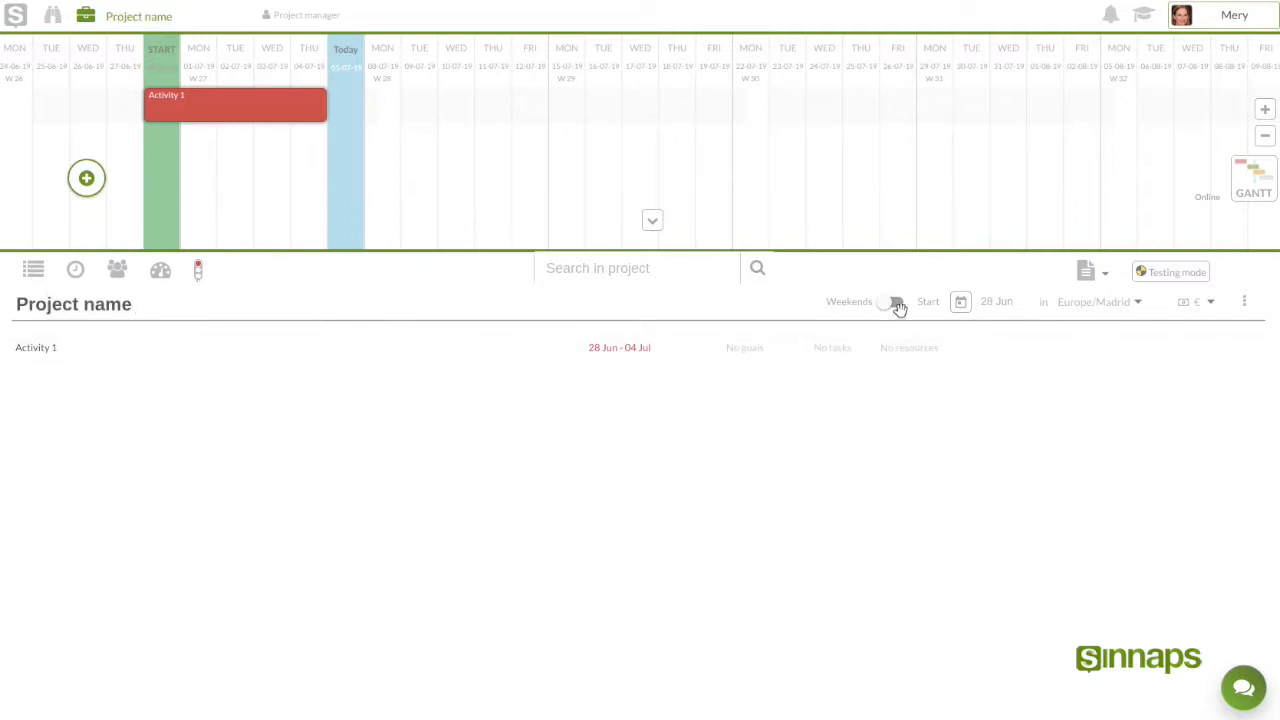
Look through the project's start date calendar, official time zone list and currency setting.
click(970, 304)
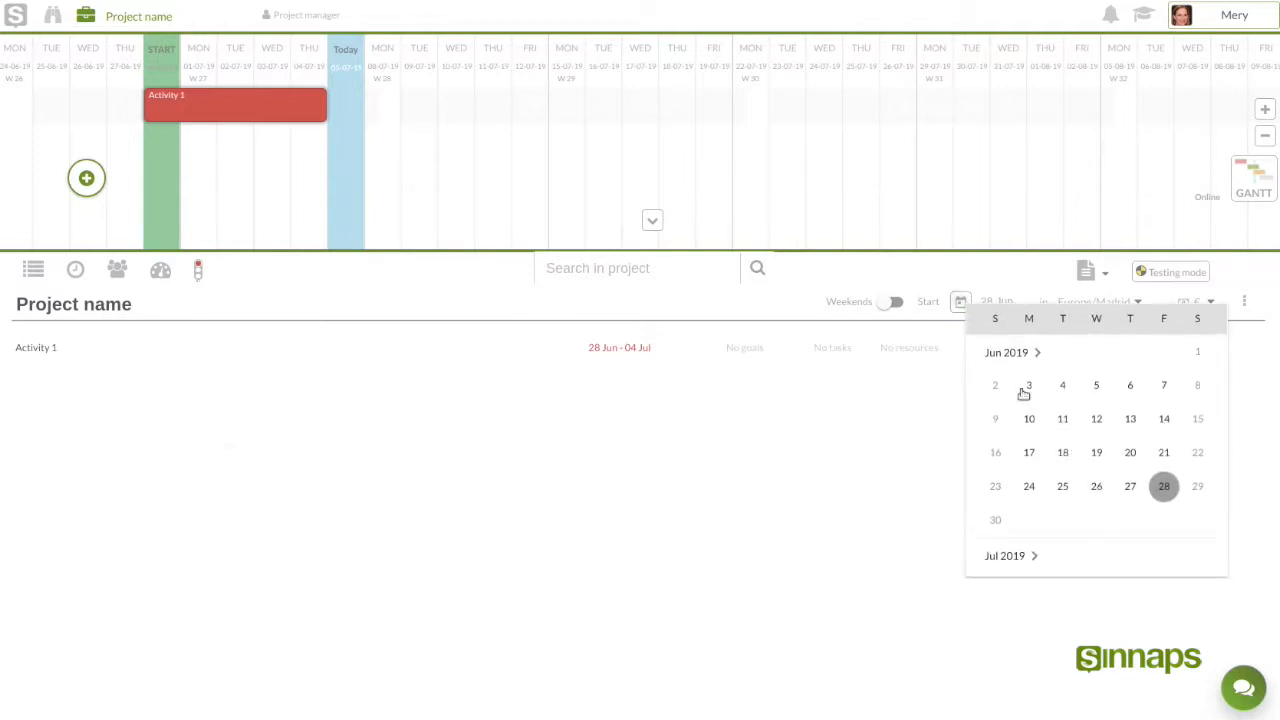
click(958, 305)
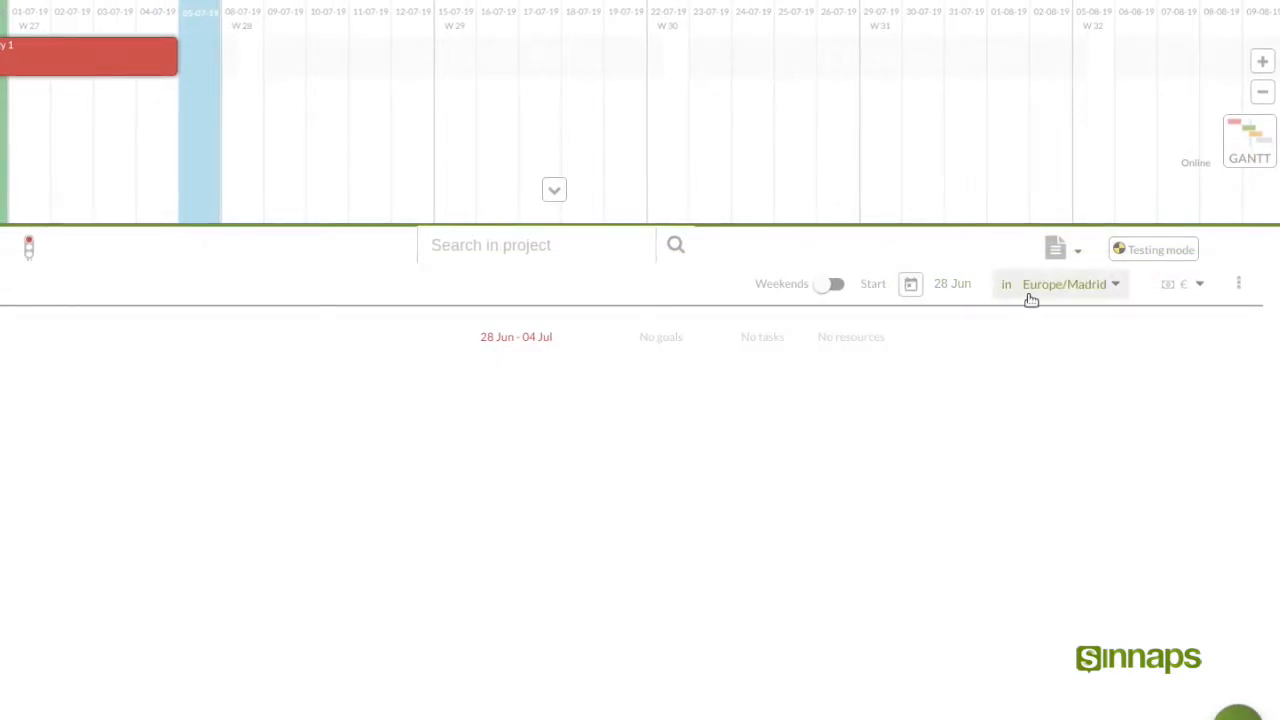
click(1097, 290)
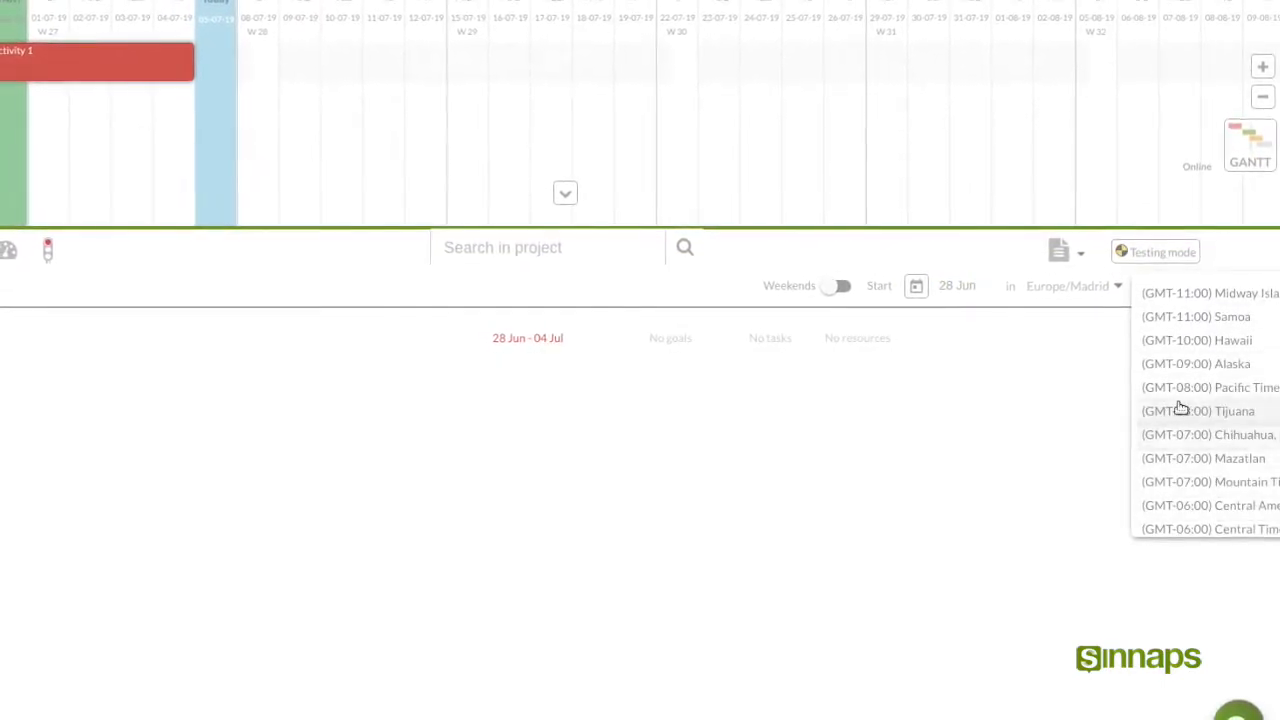
scroll(1165, 390, down, 5)
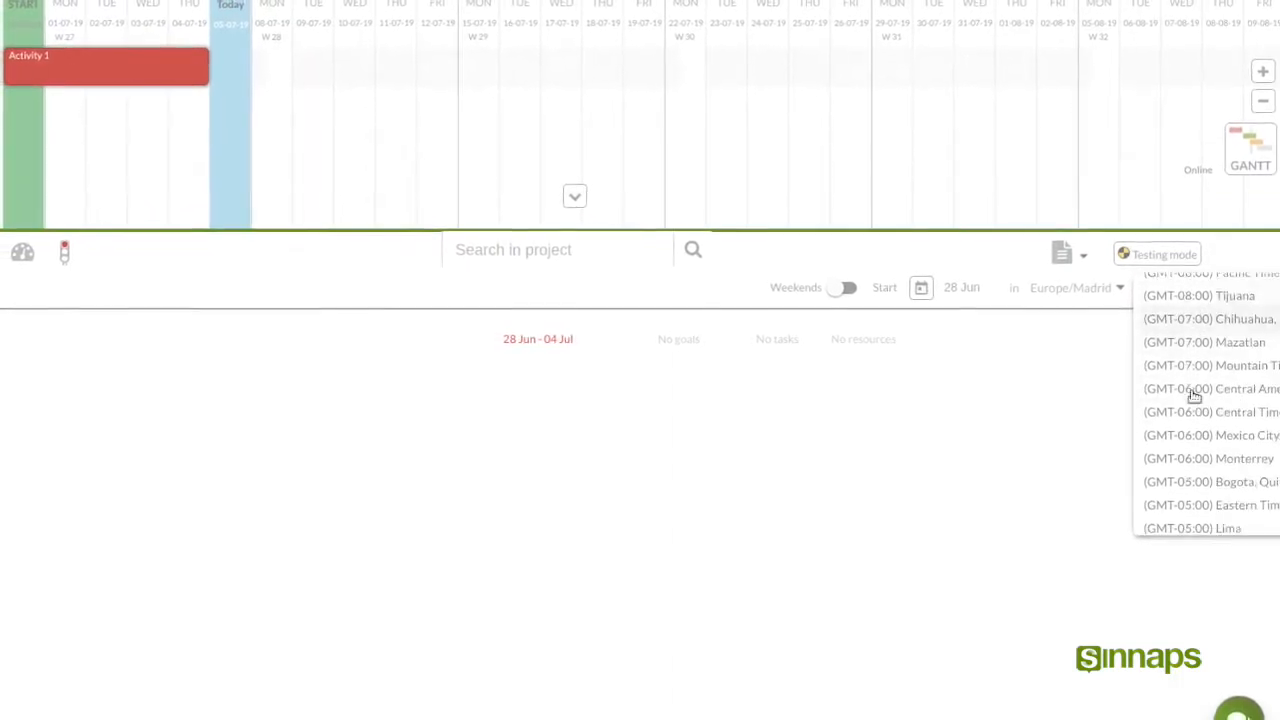
scroll(1197, 391, down, 5)
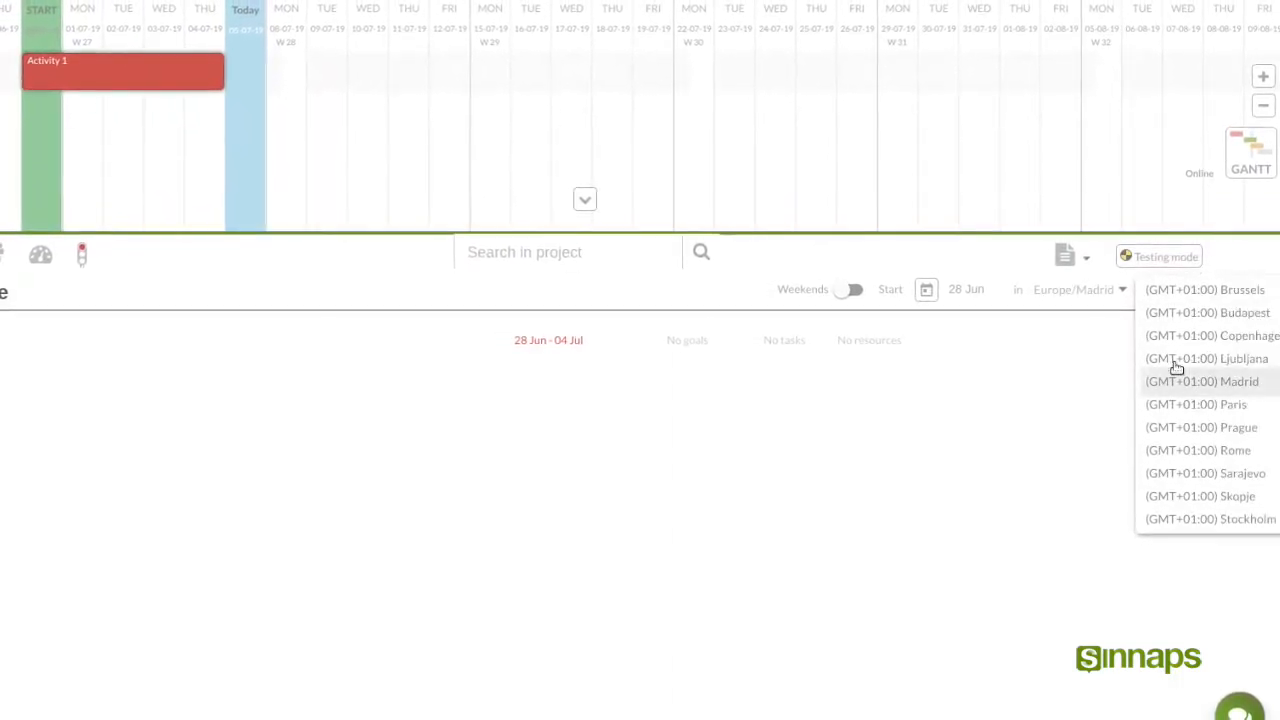
click(1090, 294)
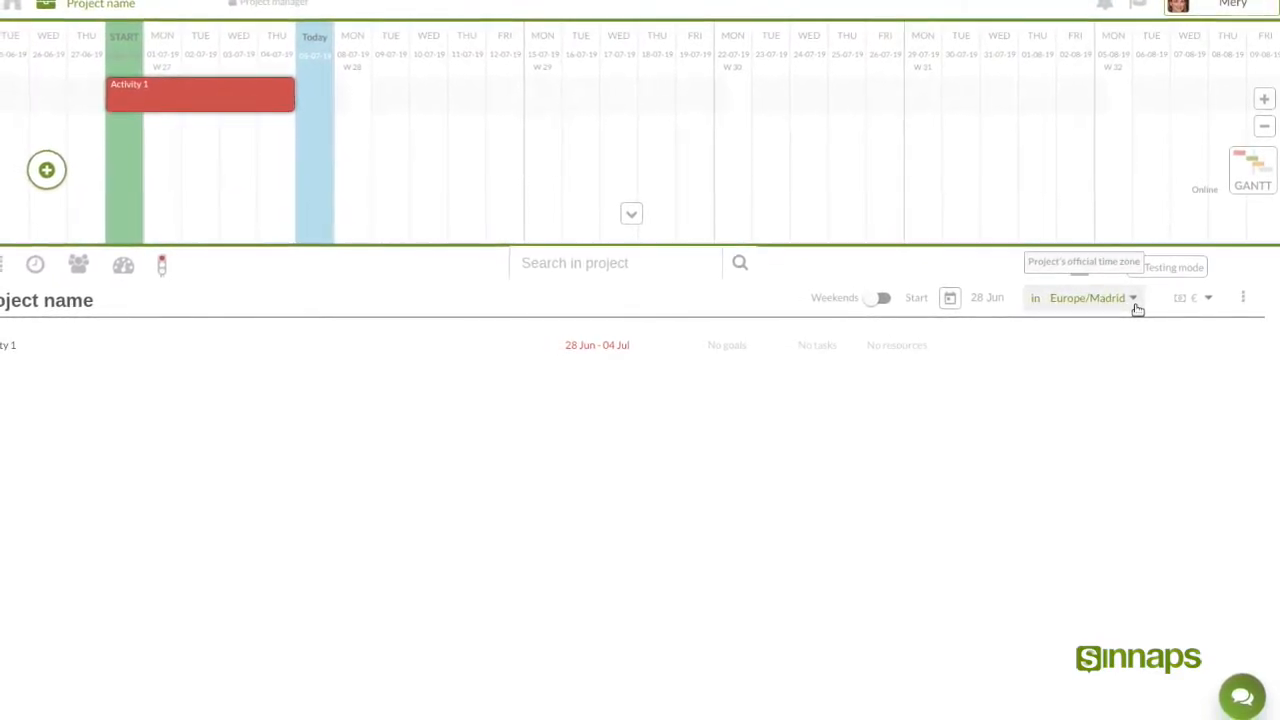
click(1192, 299)
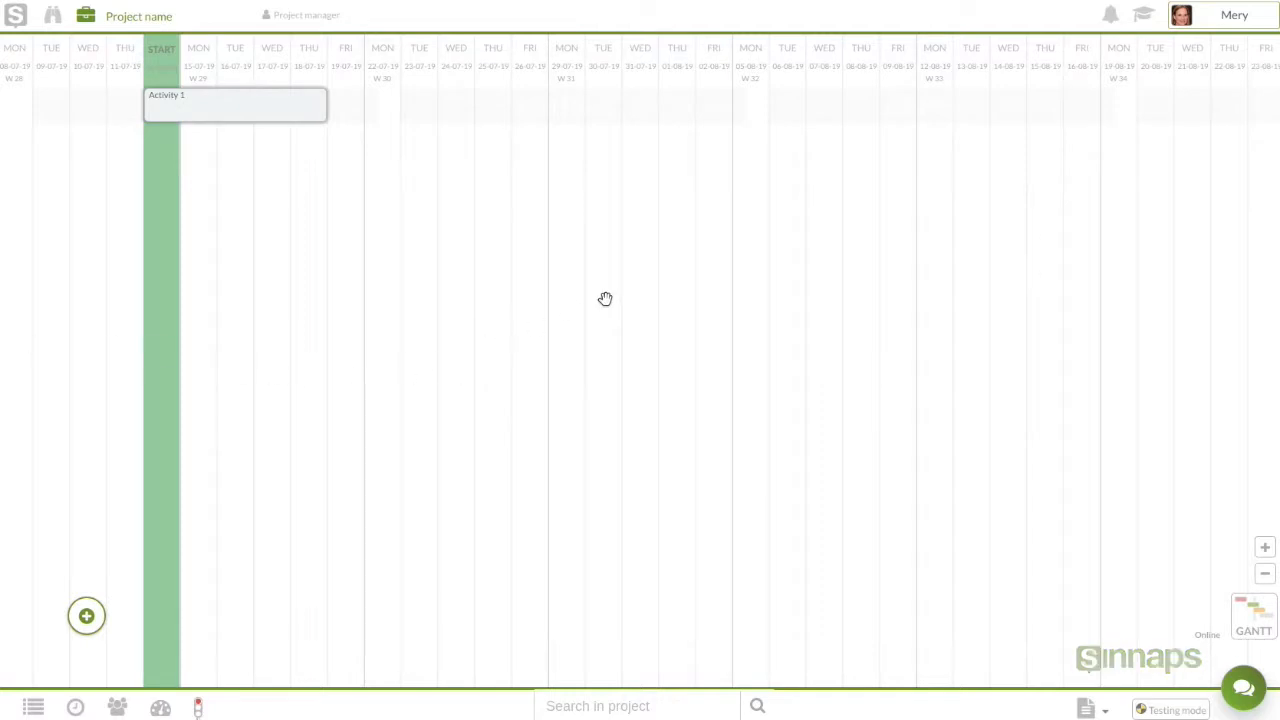
Mark 06-08-19 on the timeline as a milestone with the description "Milestone A" and an orange colour.
drag(824, 292, 694, 295)
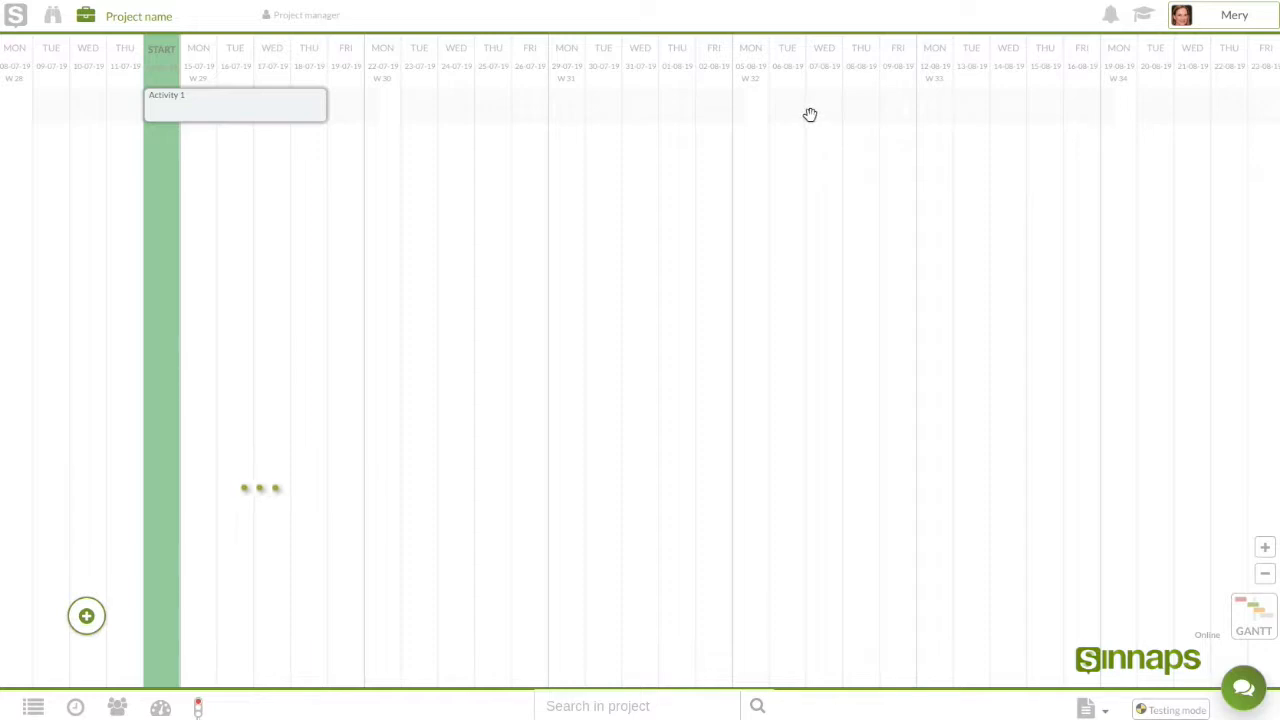
click(786, 67)
click(778, 104)
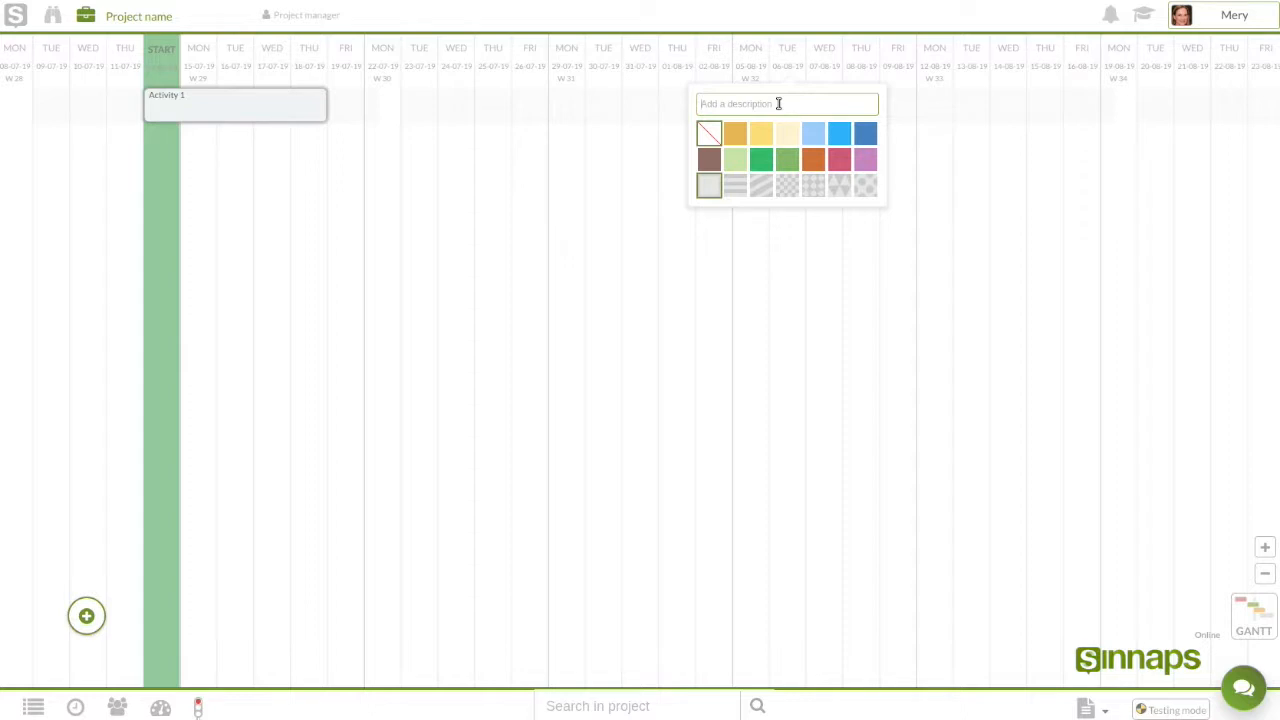
text(Milestone A)
click(734, 140)
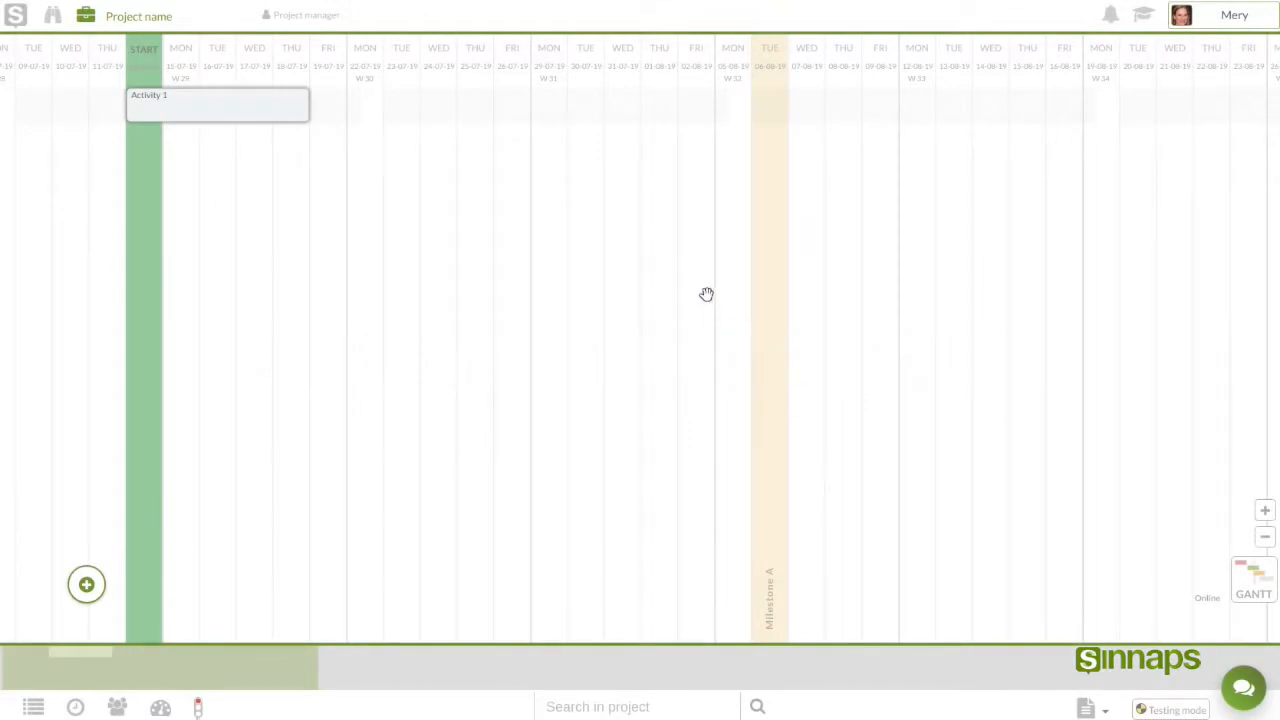
Add a new activity to the project and give it the subtasks "Subtask 01" and "Subtask 02".
click(86, 585)
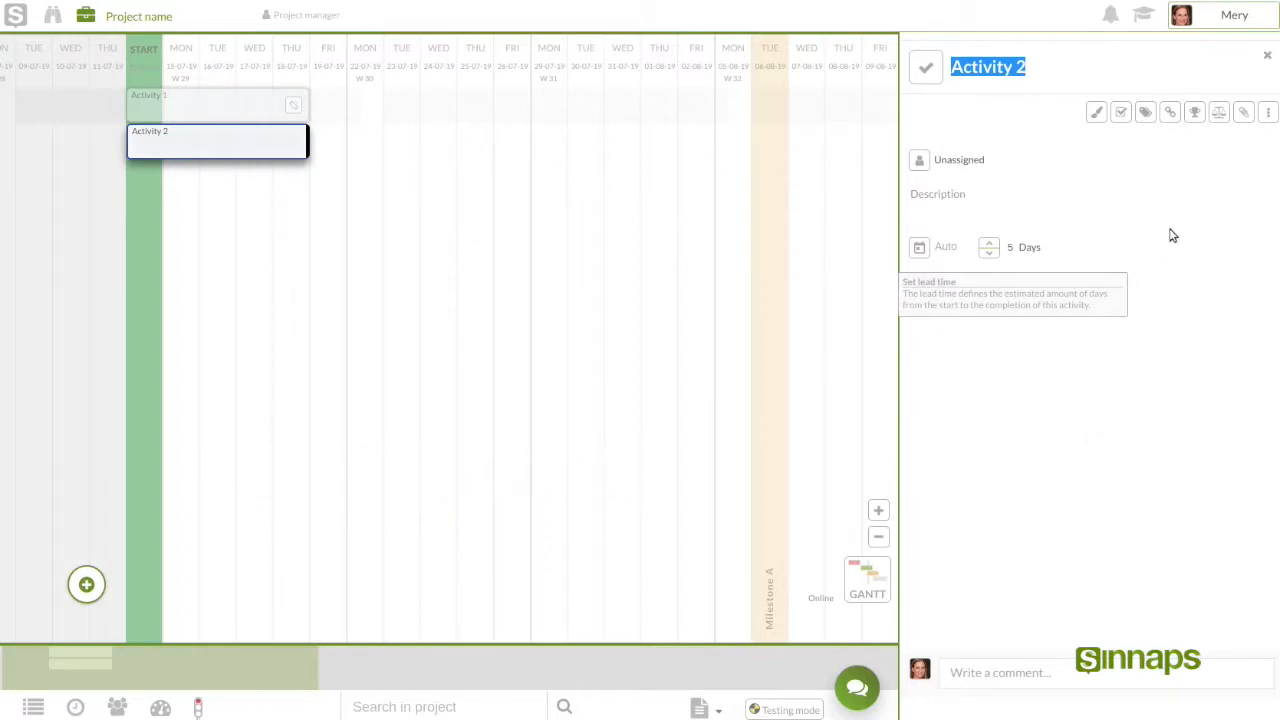
click(1118, 113)
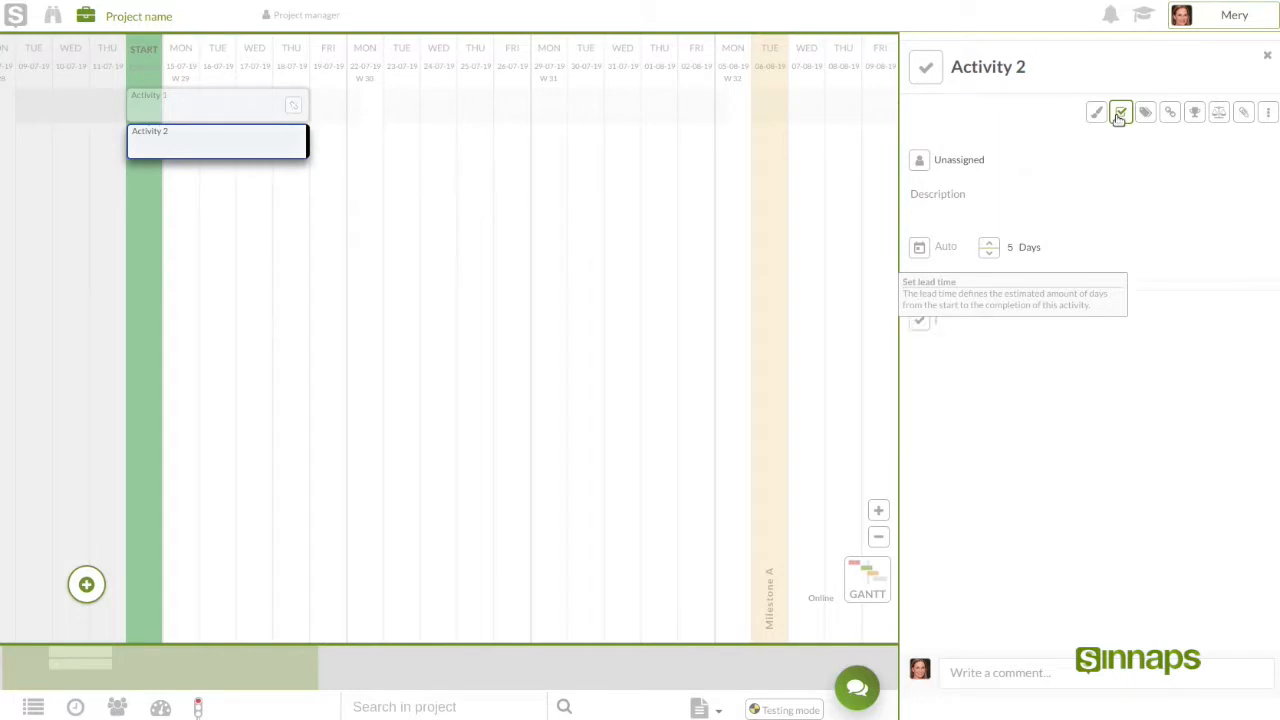
text(Subt)
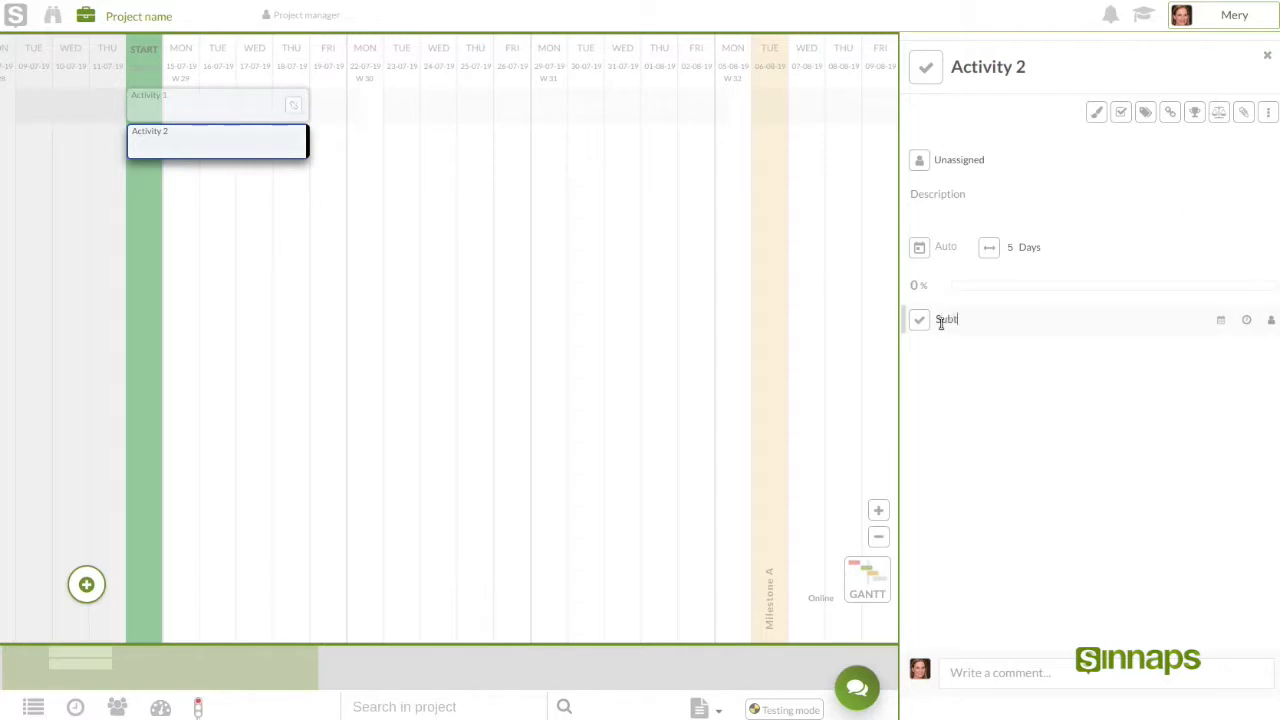
text(ask 01)
key(Return)
text(S)
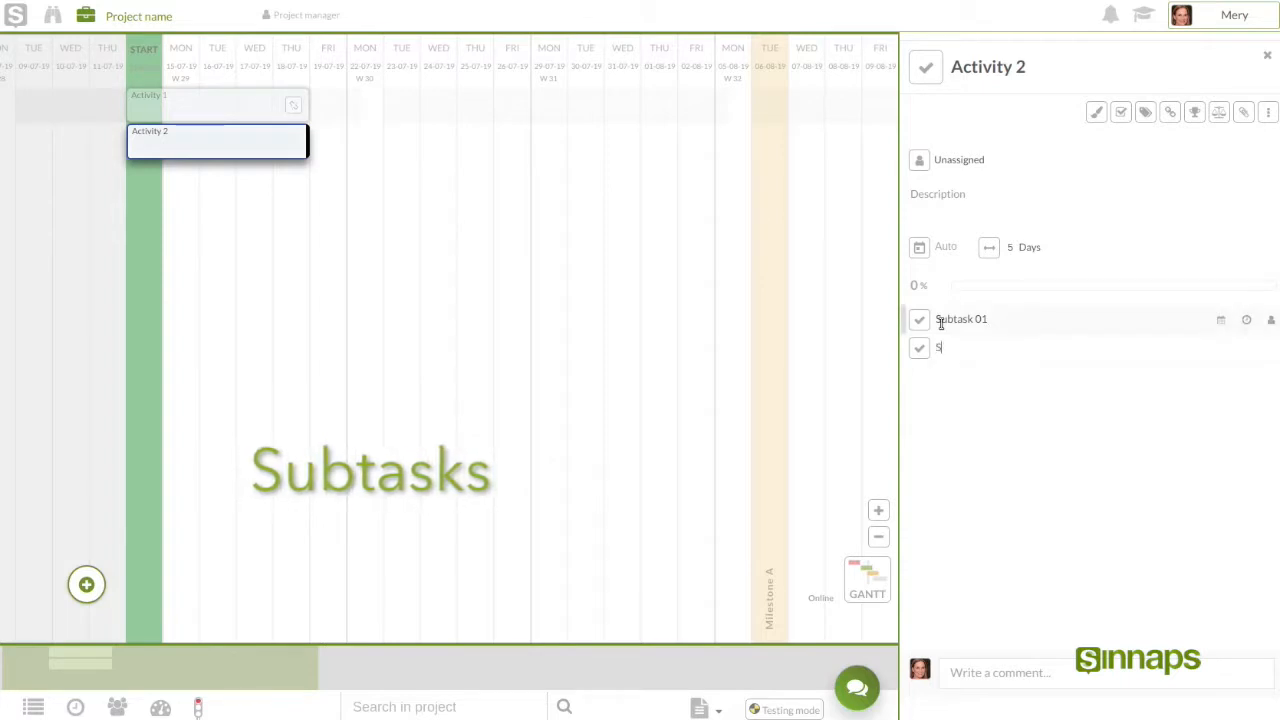
text(ubtask 02)
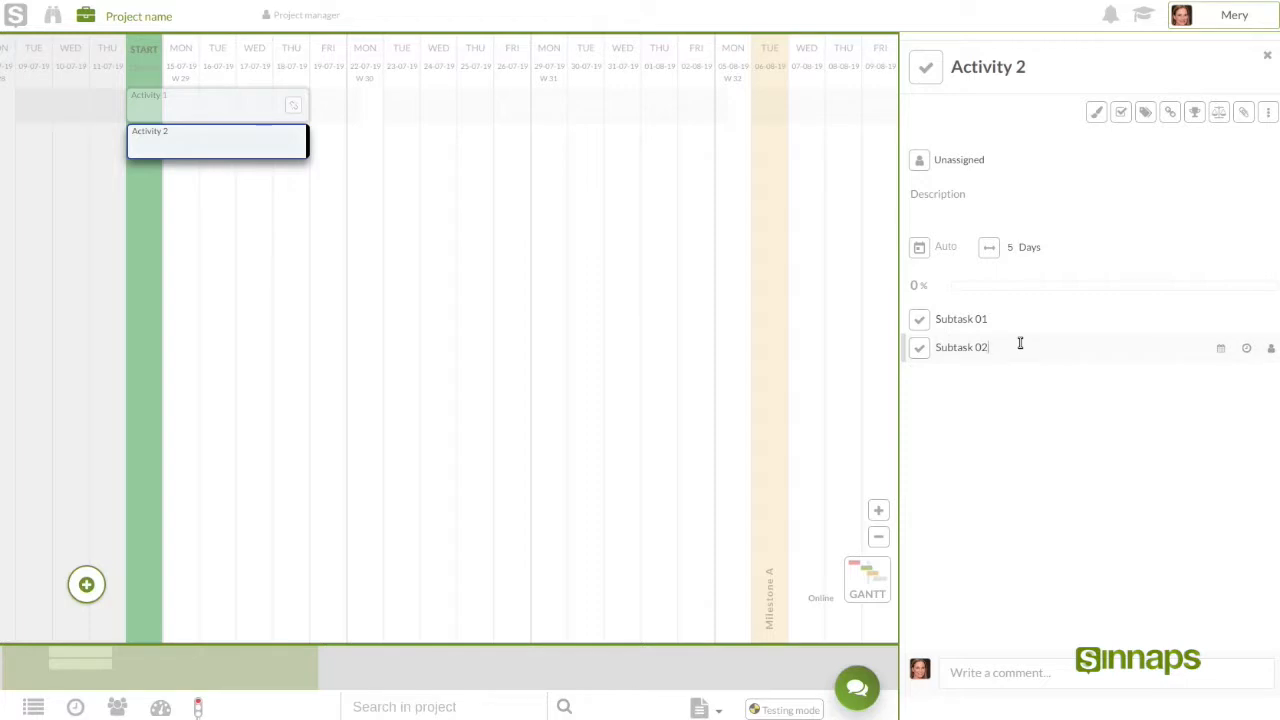
click(1267, 58)
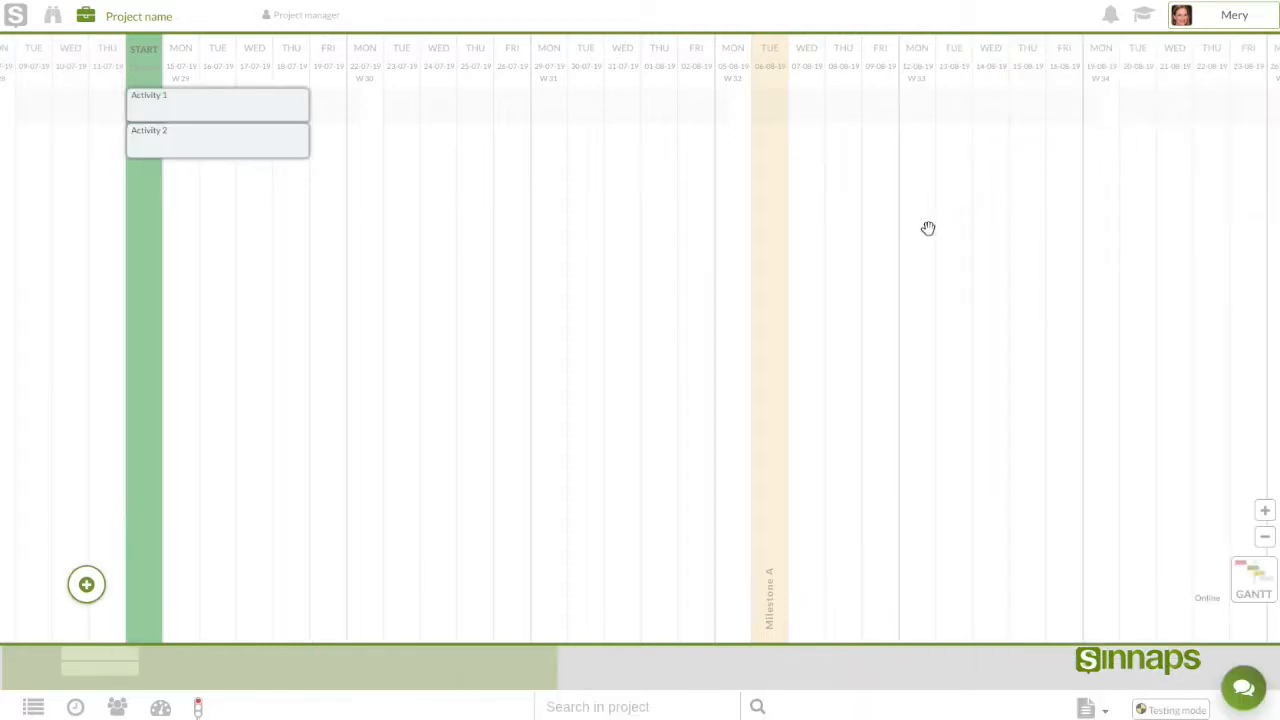
Move Activity 2 on the timeline to start on 29 Jul and shorten it to 3 days.
click(160, 138)
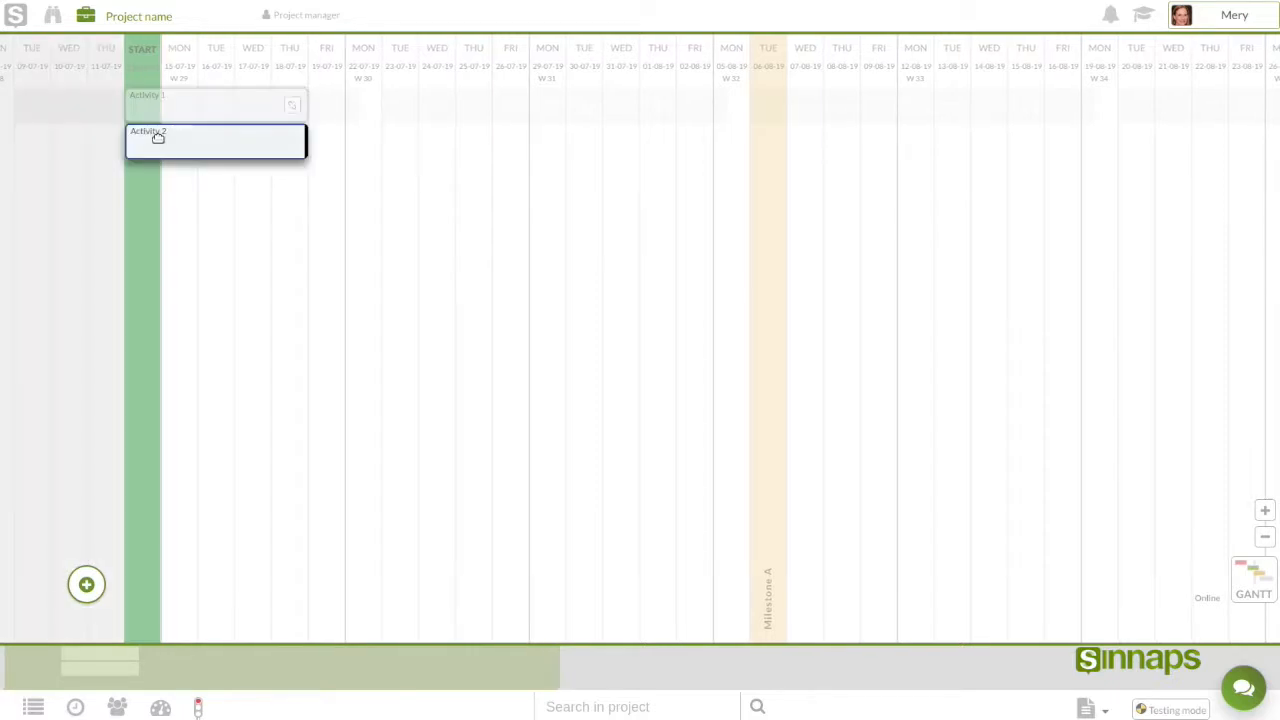
drag(191, 138, 591, 103)
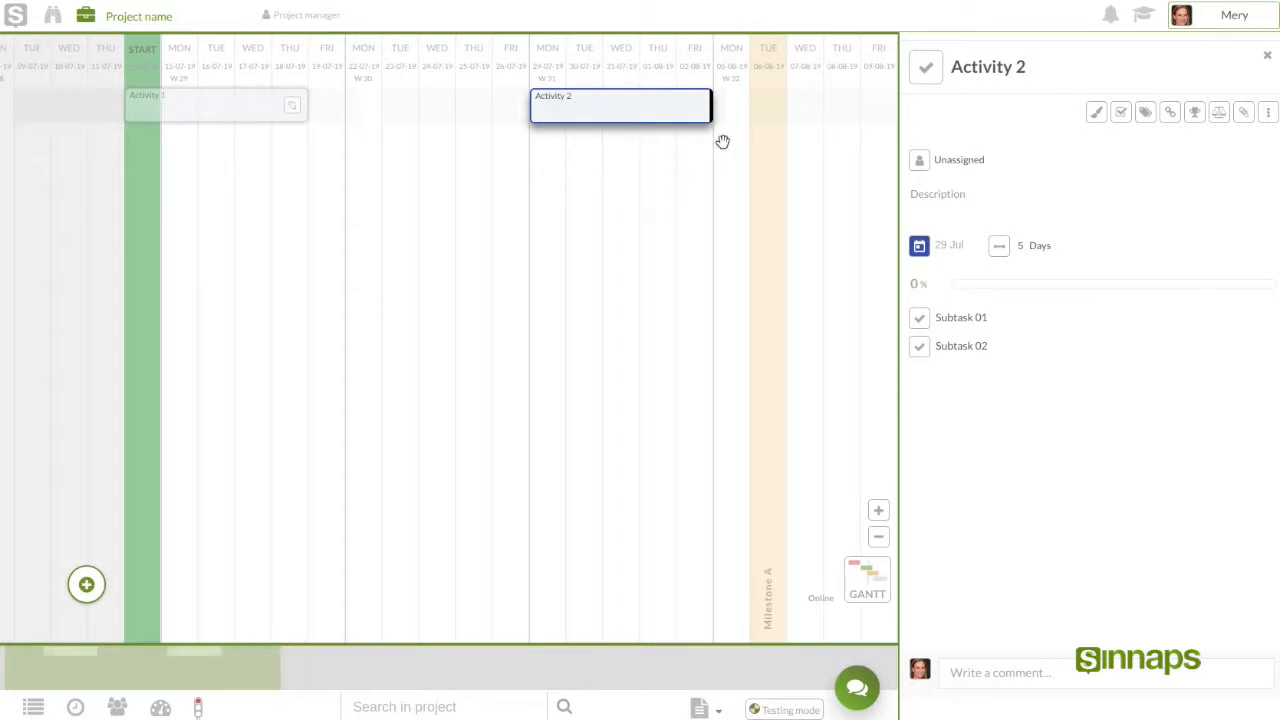
drag(713, 110, 646, 103)
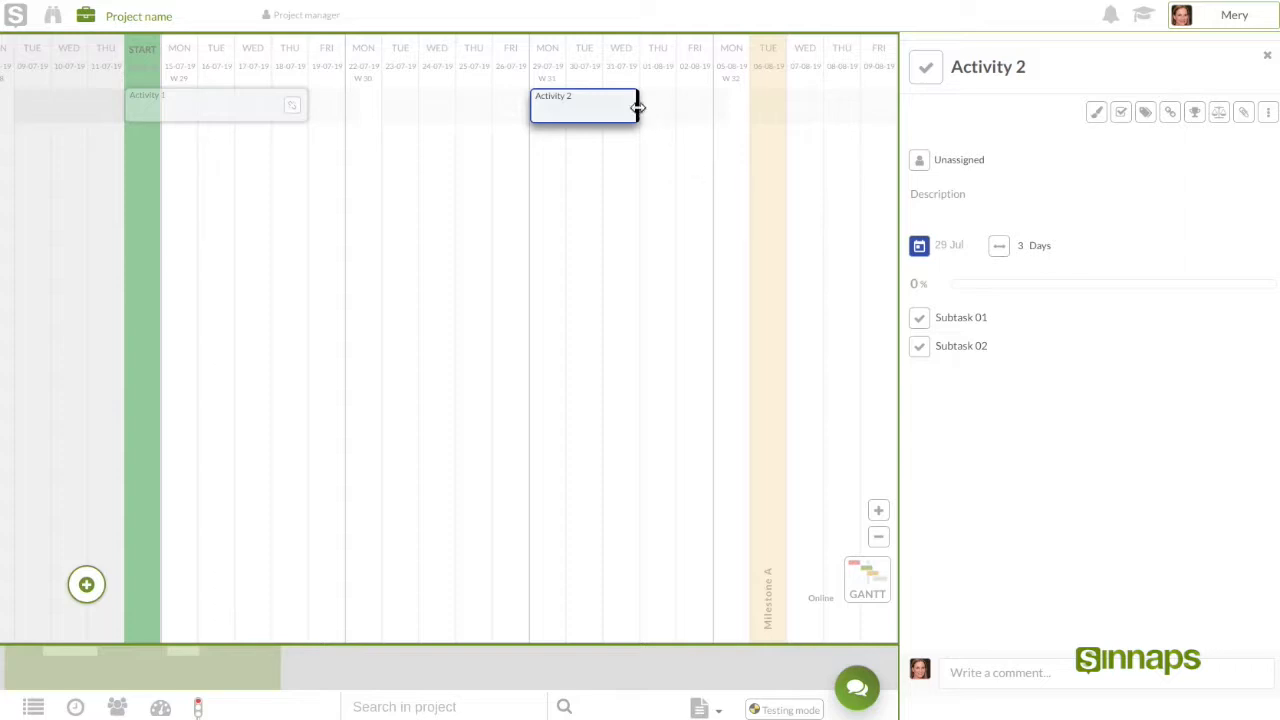
Move Activity 2 to start on 25 Jul and clear that fixed date so its start is set to Auto.
drag(603, 108, 545, 107)
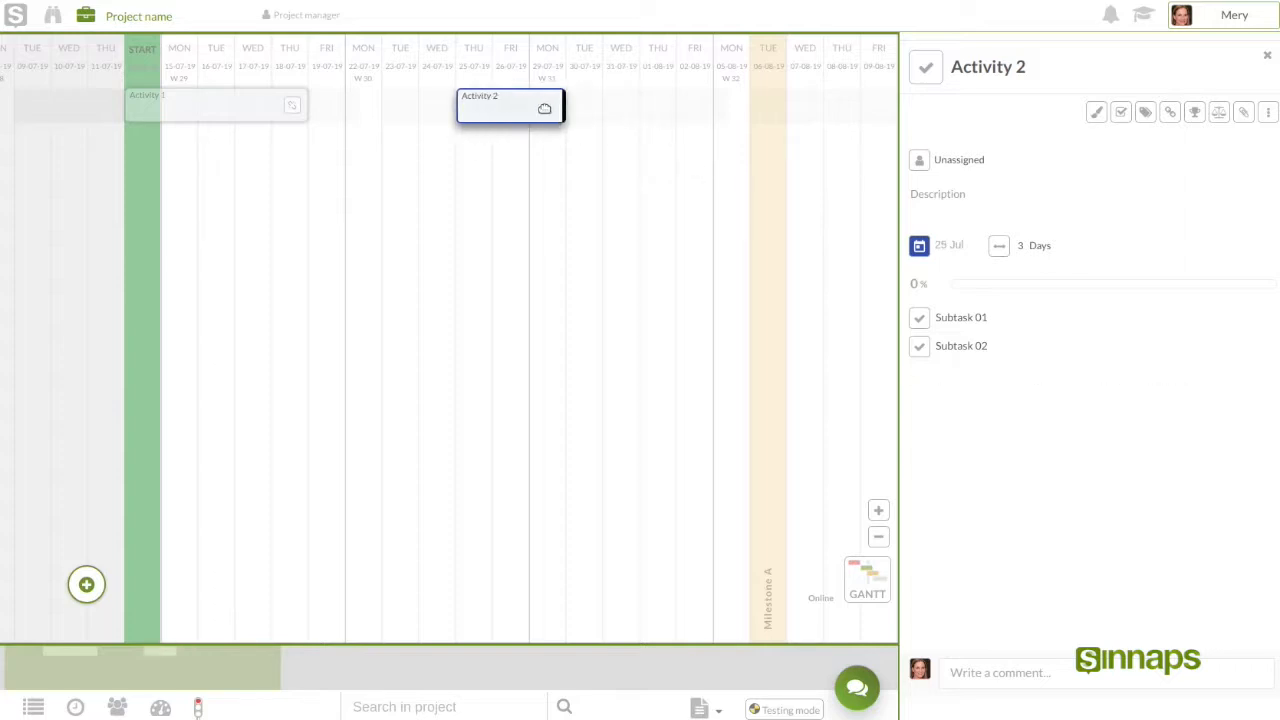
click(949, 245)
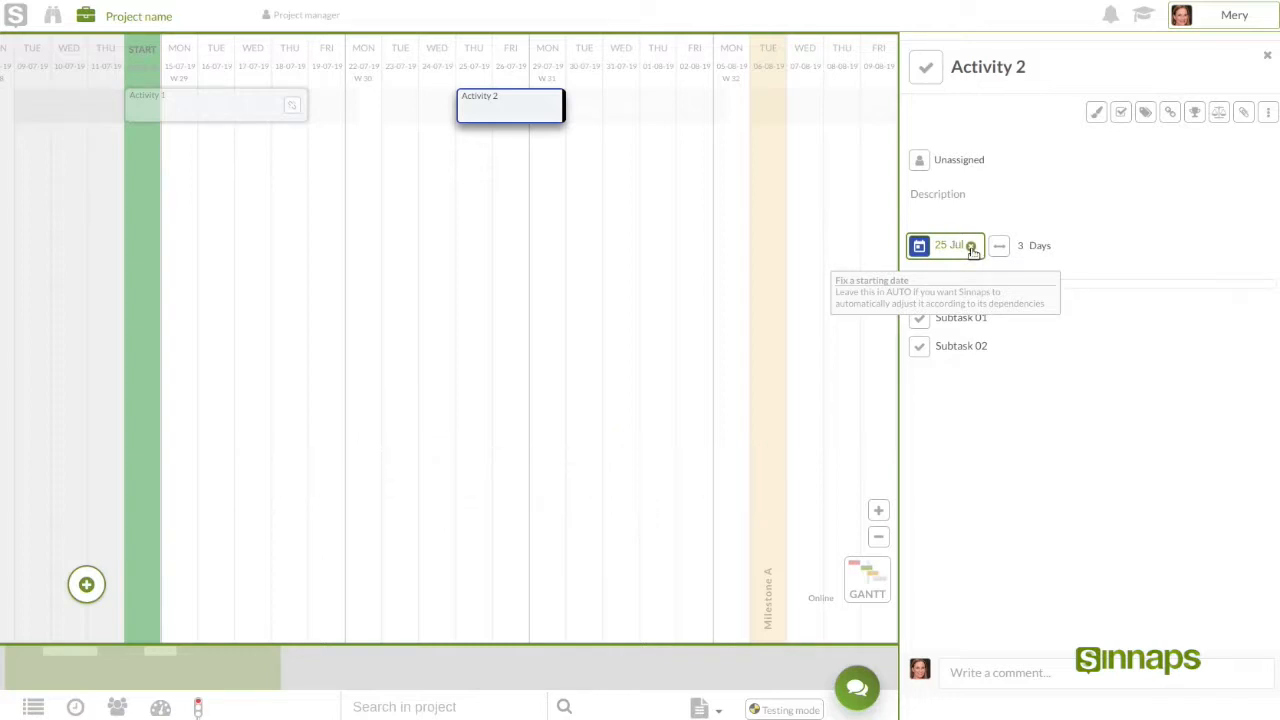
click(971, 247)
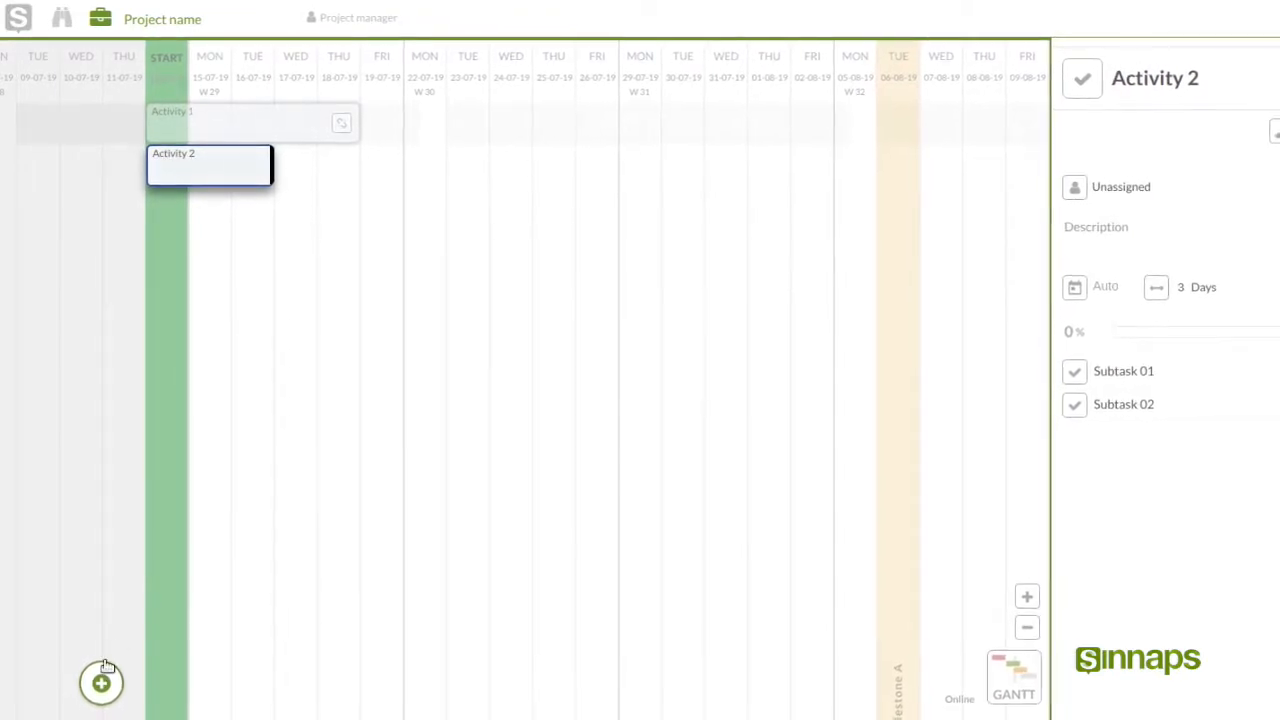
Place two new activities on the timeline, one starting on 25 Jul and one starting on 12 Aug.
drag(100, 675, 477, 206)
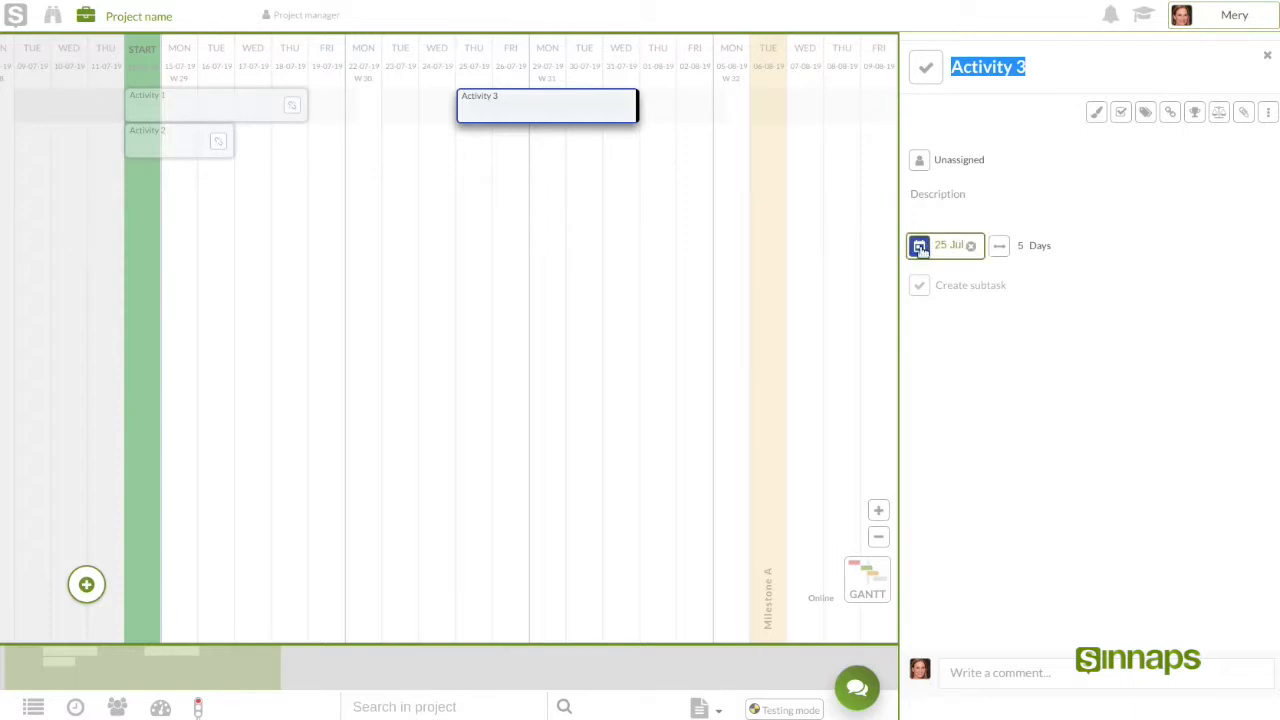
mouse_move(958, 260)
drag(176, 665, 388, 693)
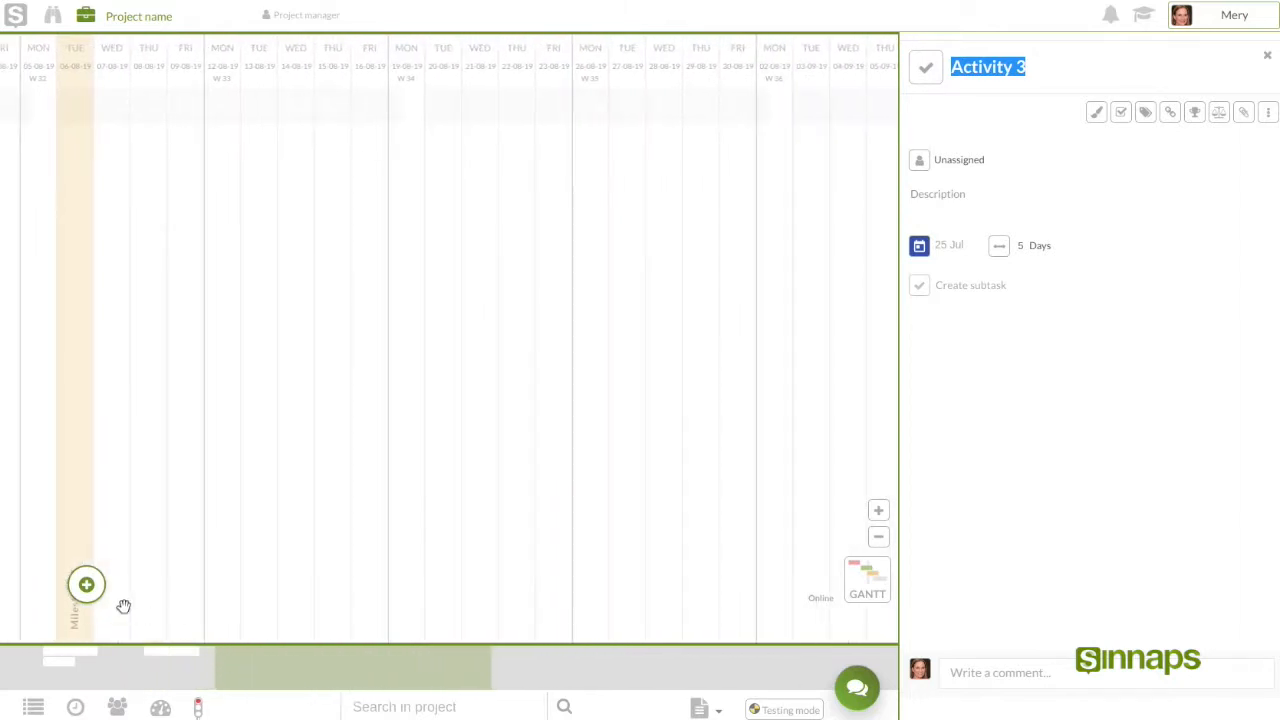
drag(86, 585, 224, 139)
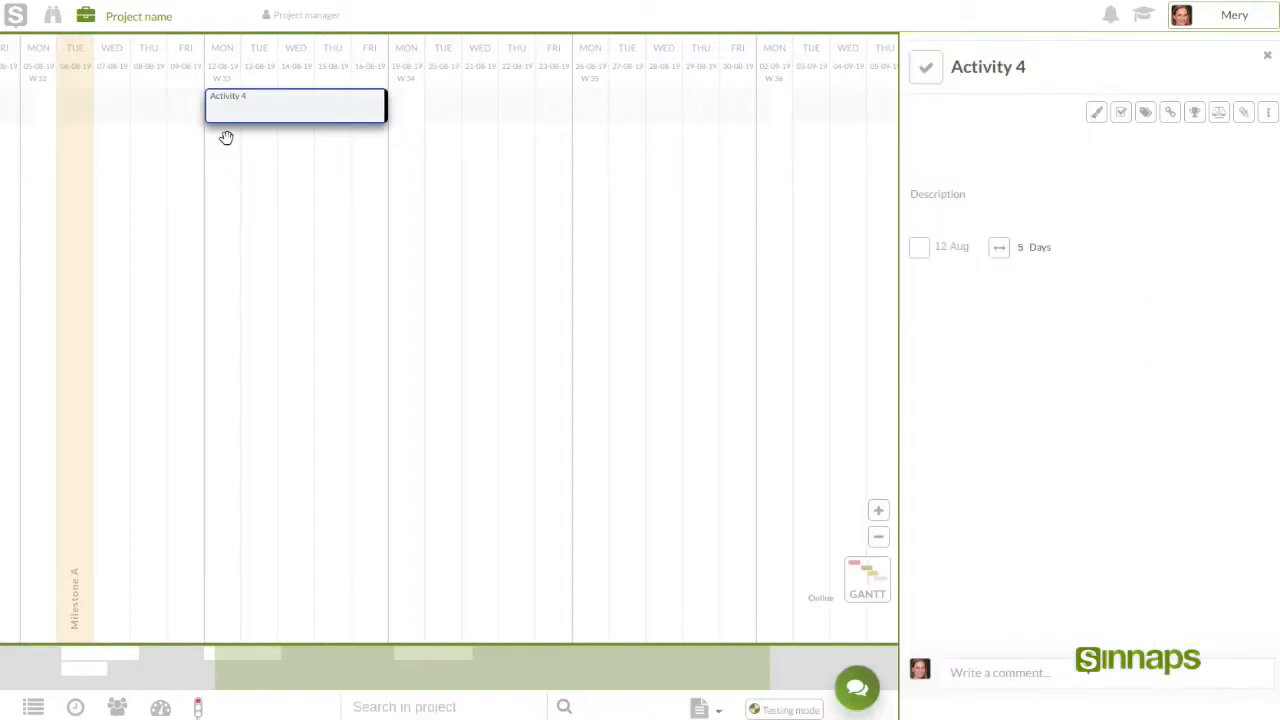
Examine the whole project schedule on a zoomed-out timeline, from the project start through to November 2019.
drag(291, 676, 111, 626)
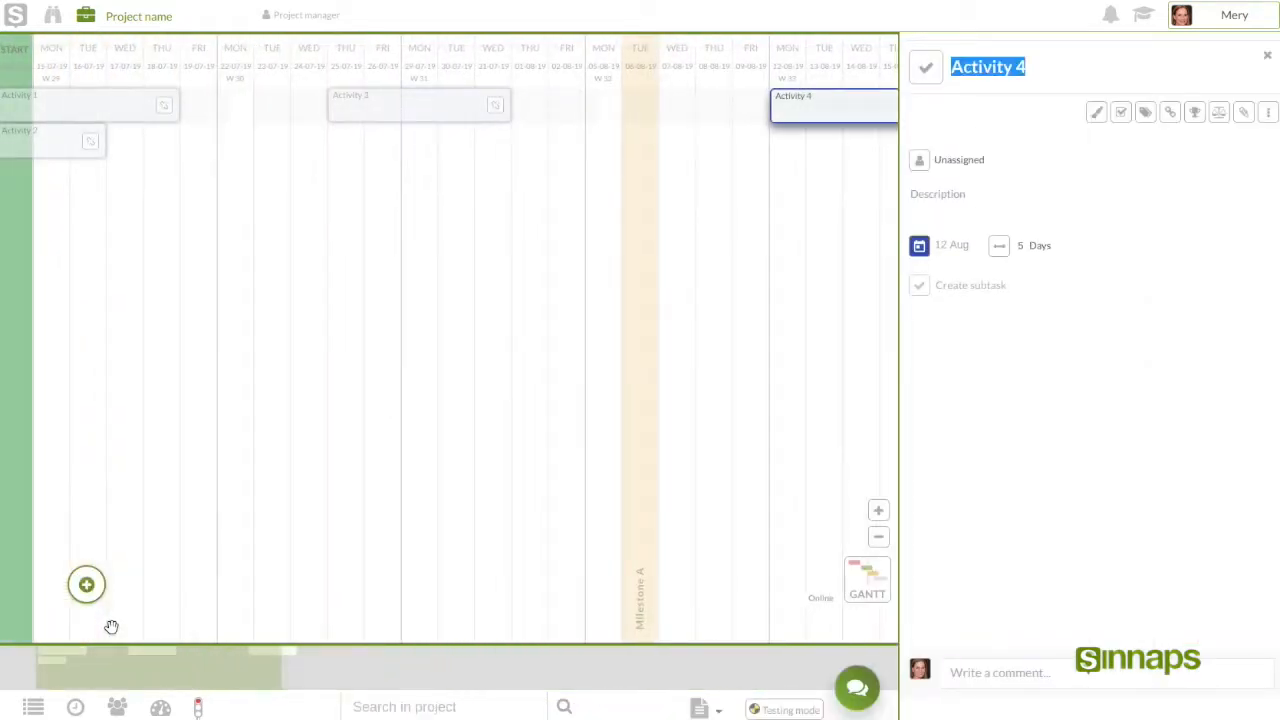
scroll(260, 420, down, 2)
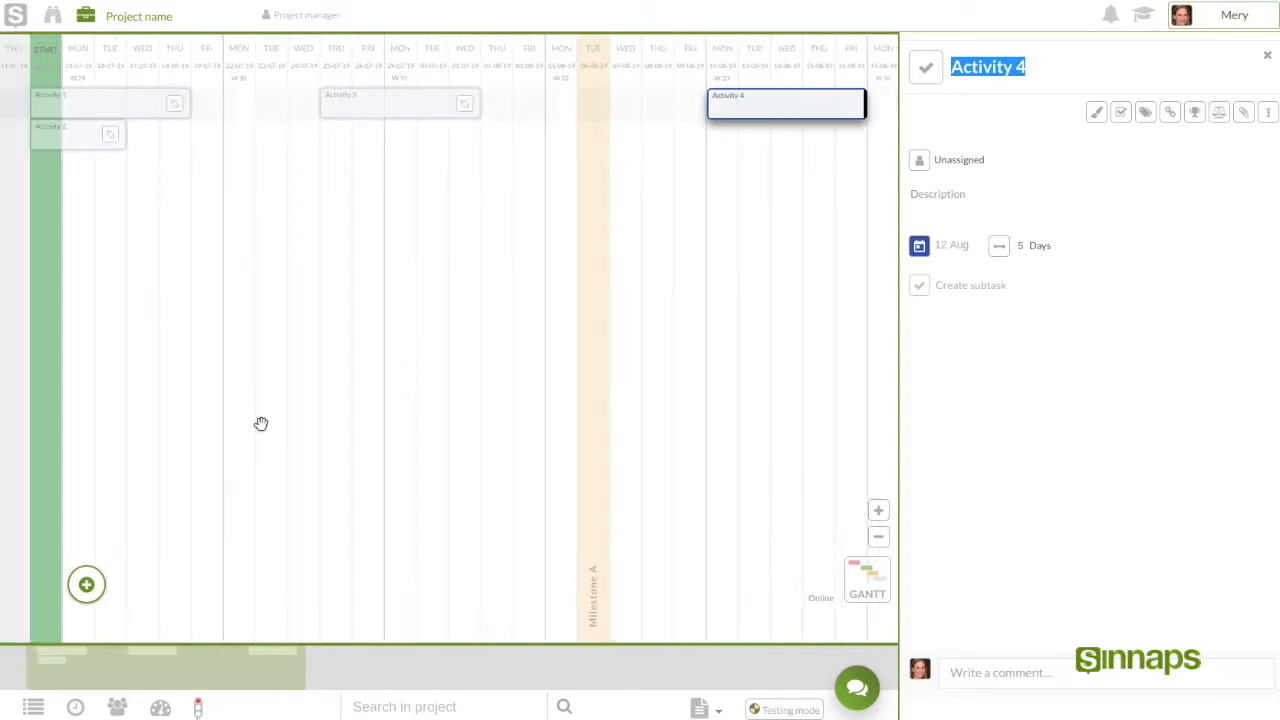
scroll(594, 371, down, 2)
scroll(703, 331, down, 1)
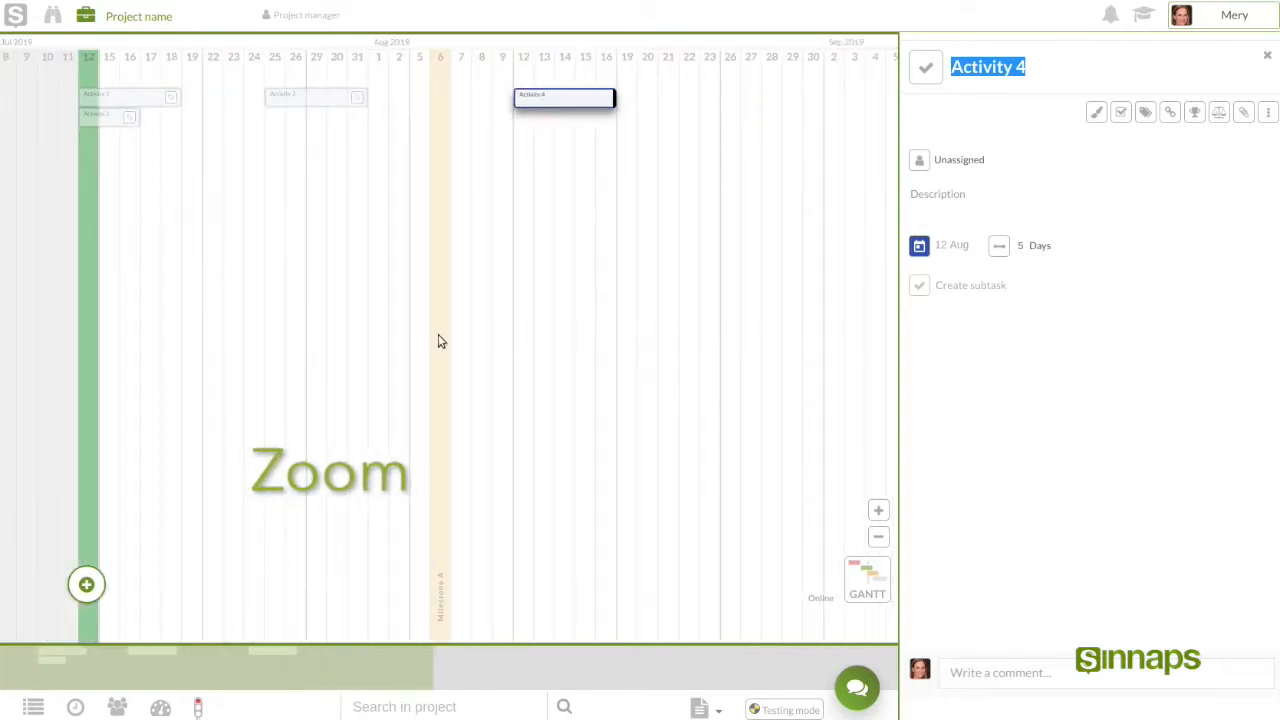
drag(475, 296, 180, 300)
drag(606, 435, 88, 478)
drag(552, 404, 620, 434)
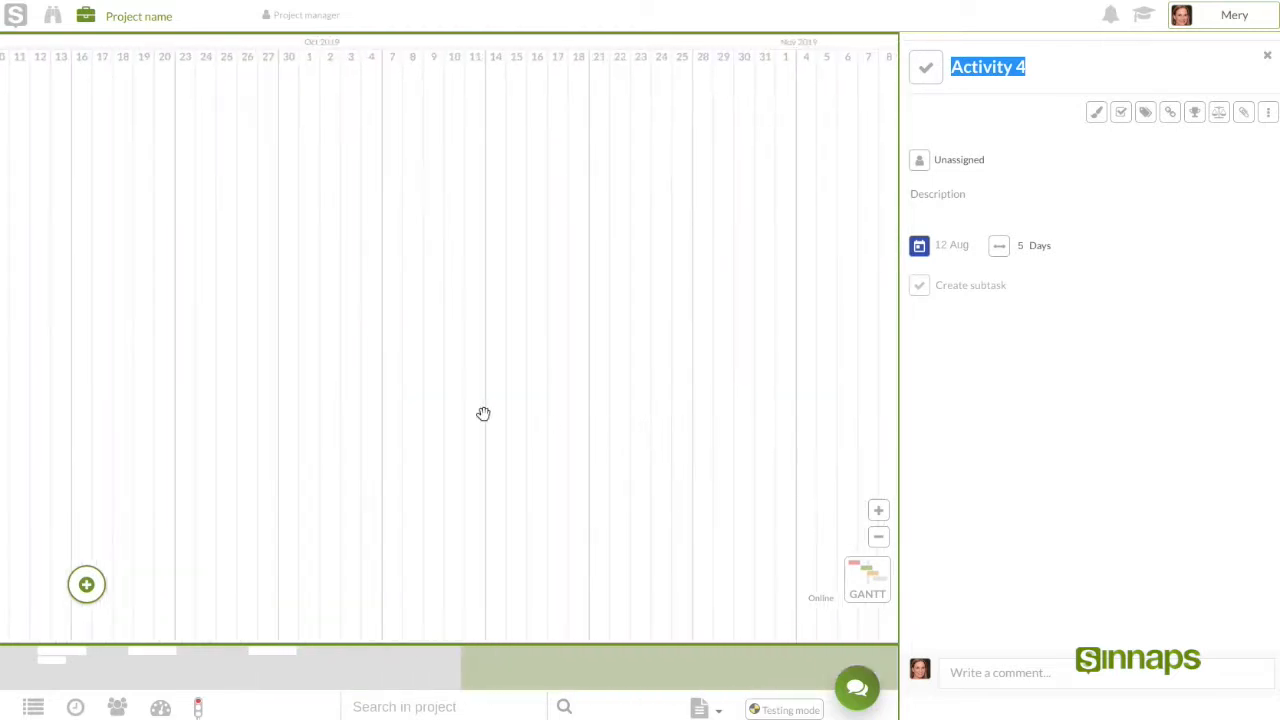
drag(185, 354, 666, 360)
drag(243, 354, 608, 359)
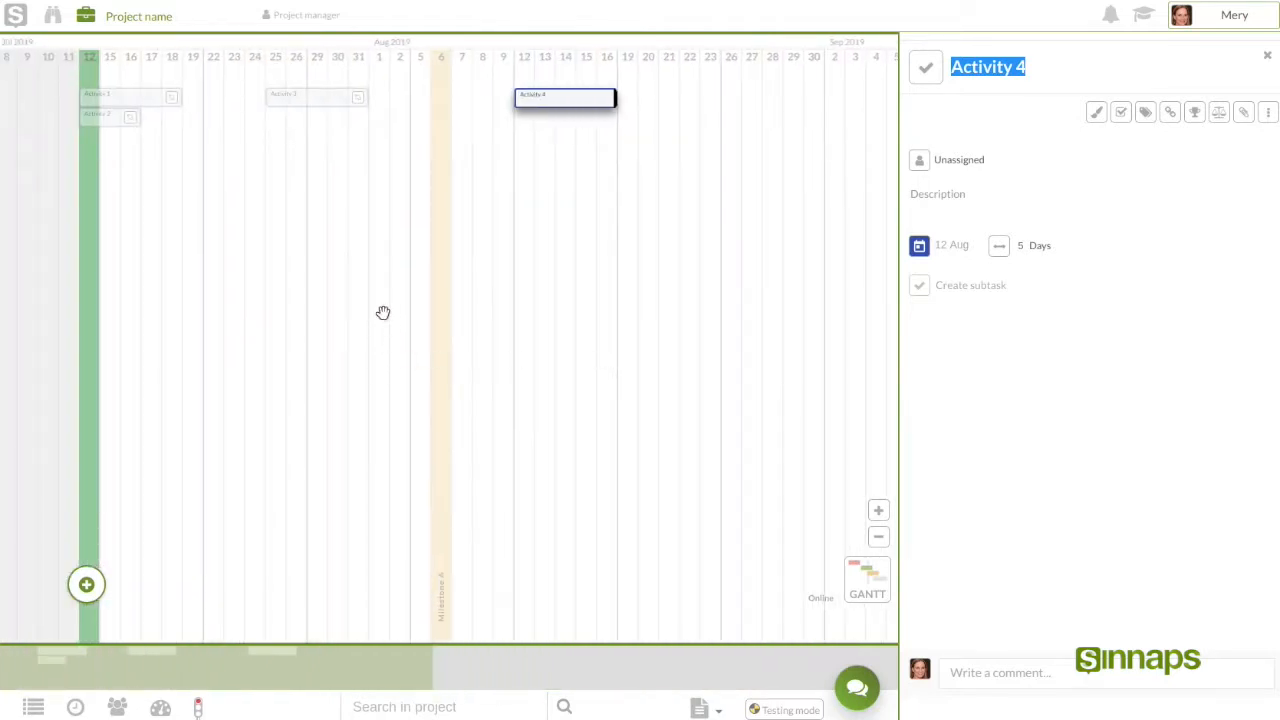
Examine the start-date calendar of Activity 4 through to May 2020, leaving its date unset to a new day.
click(946, 248)
scroll(1006, 391, down, 5)
scroll(1007, 398, down, 10)
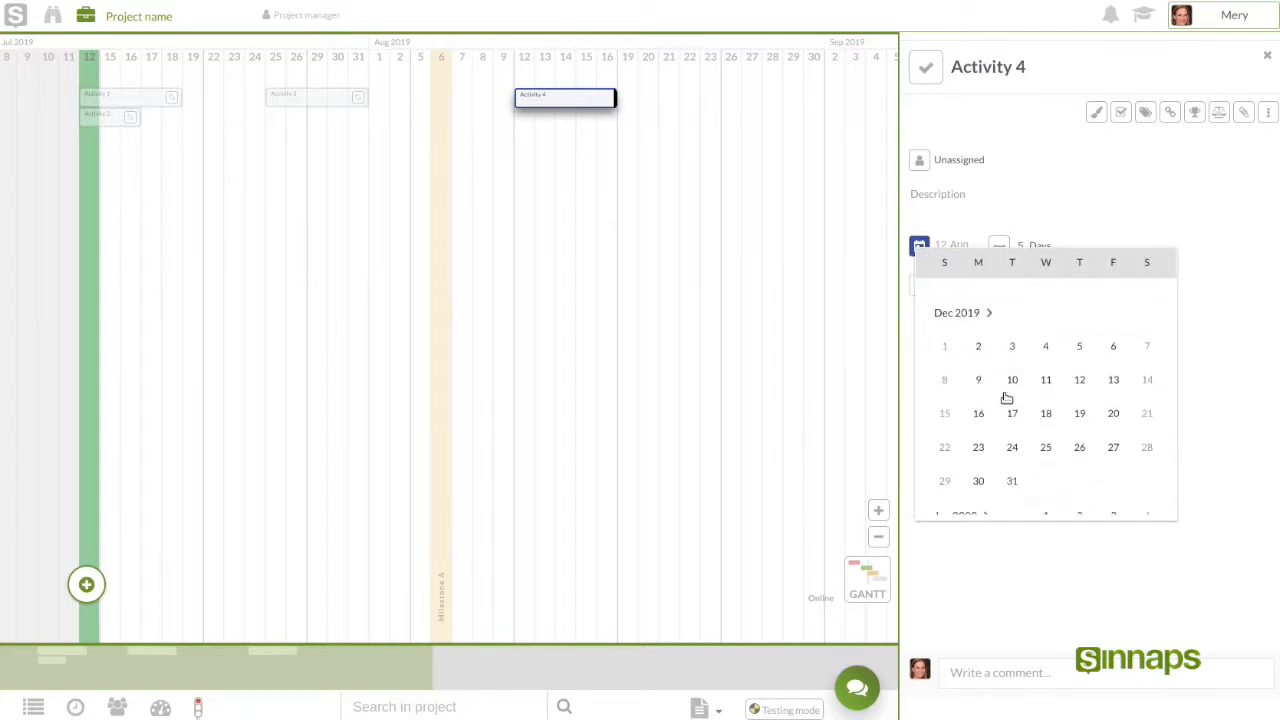
scroll(1010, 396, down, 8)
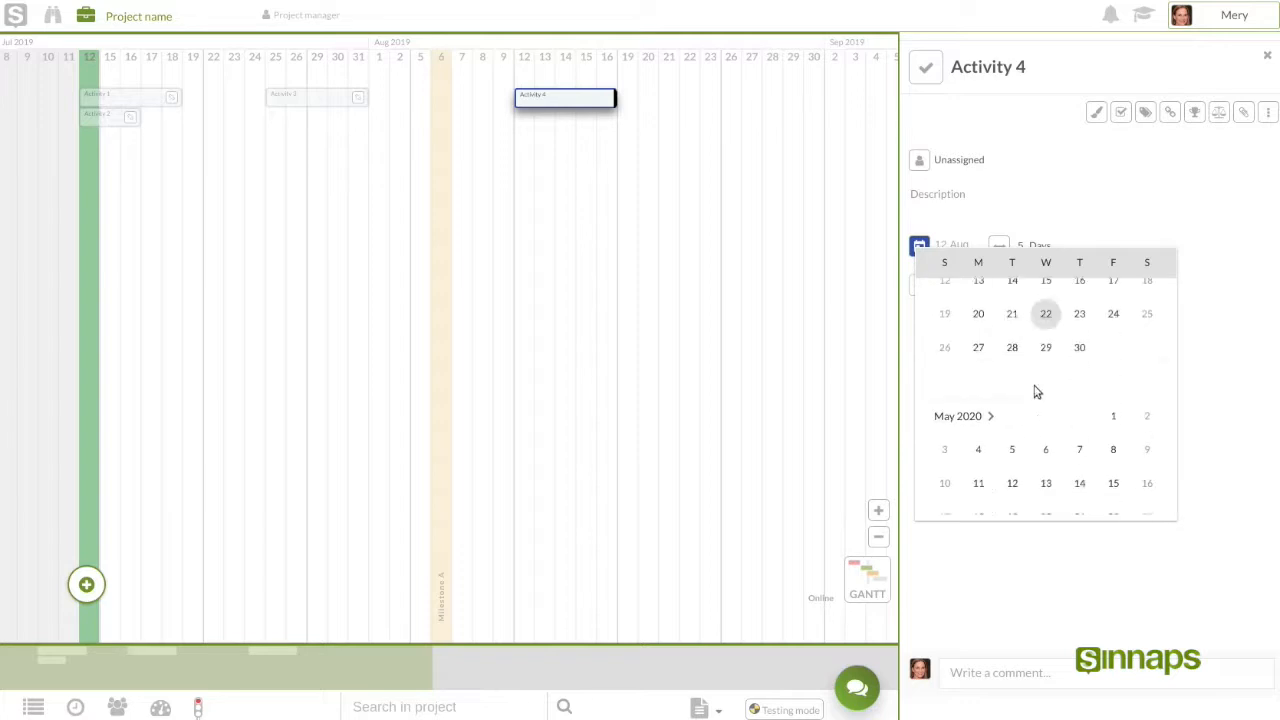
click(1212, 303)
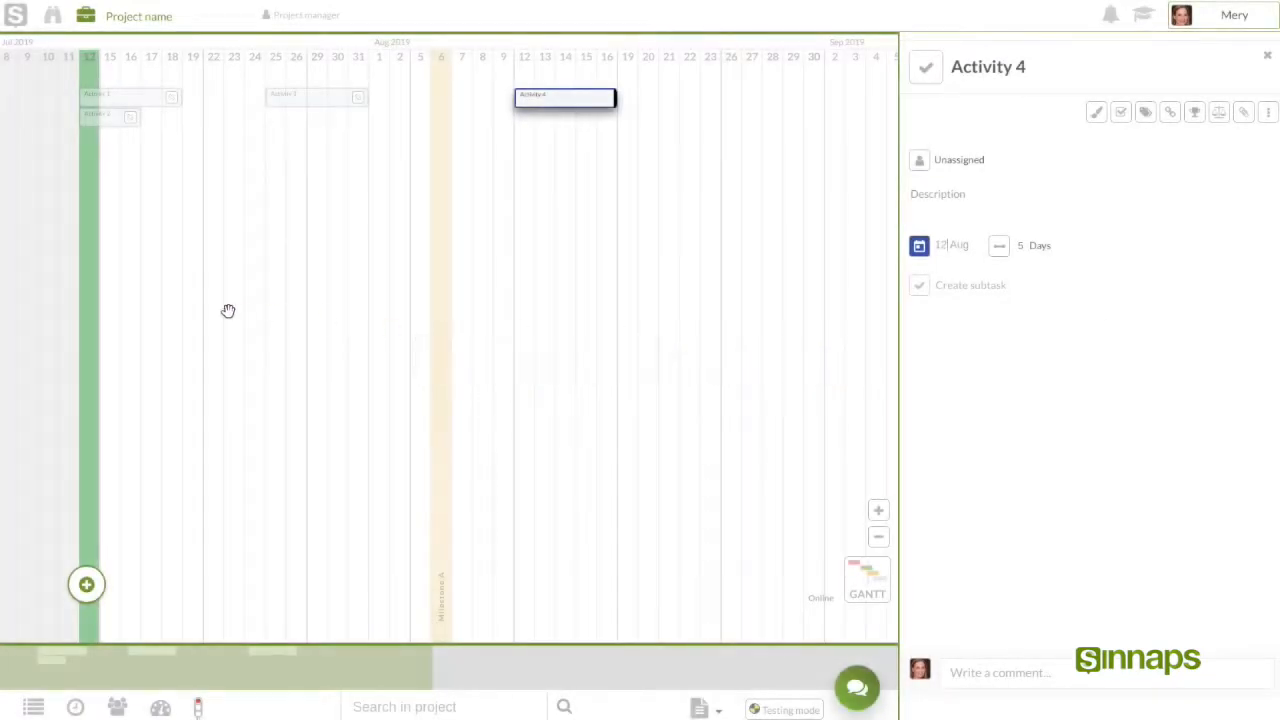
scroll(173, 267, up, 2)
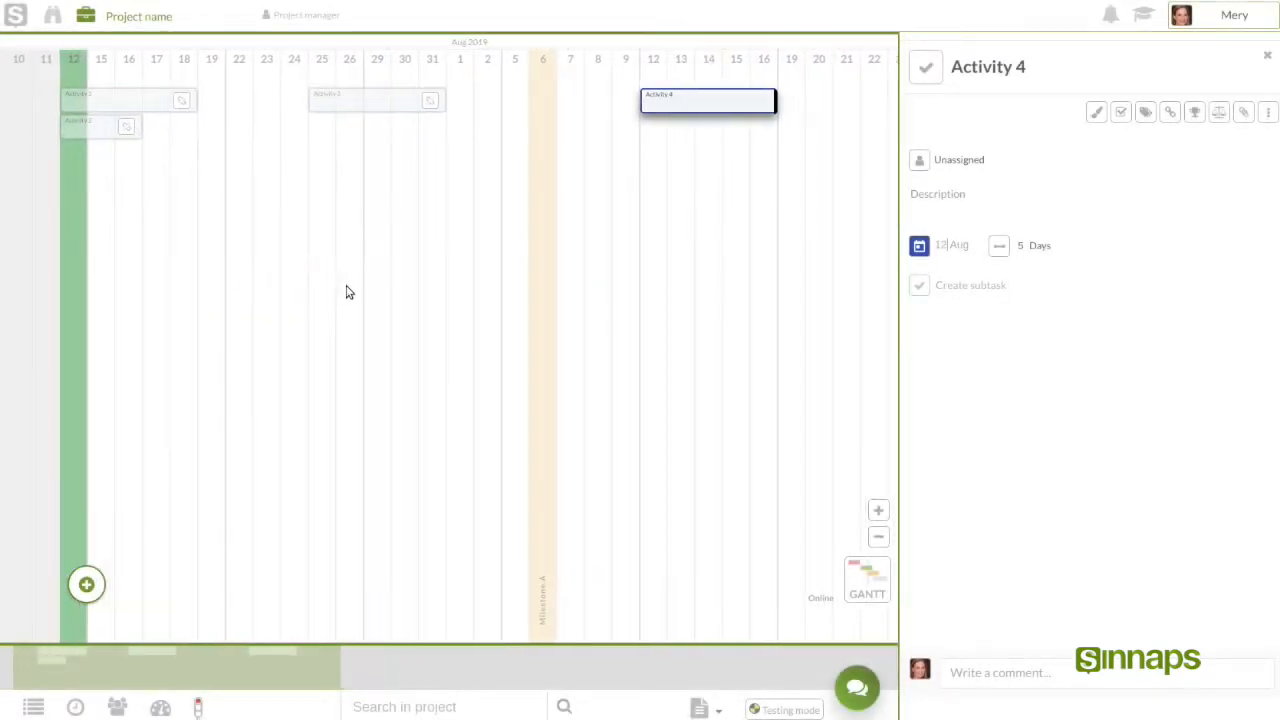
click(1268, 60)
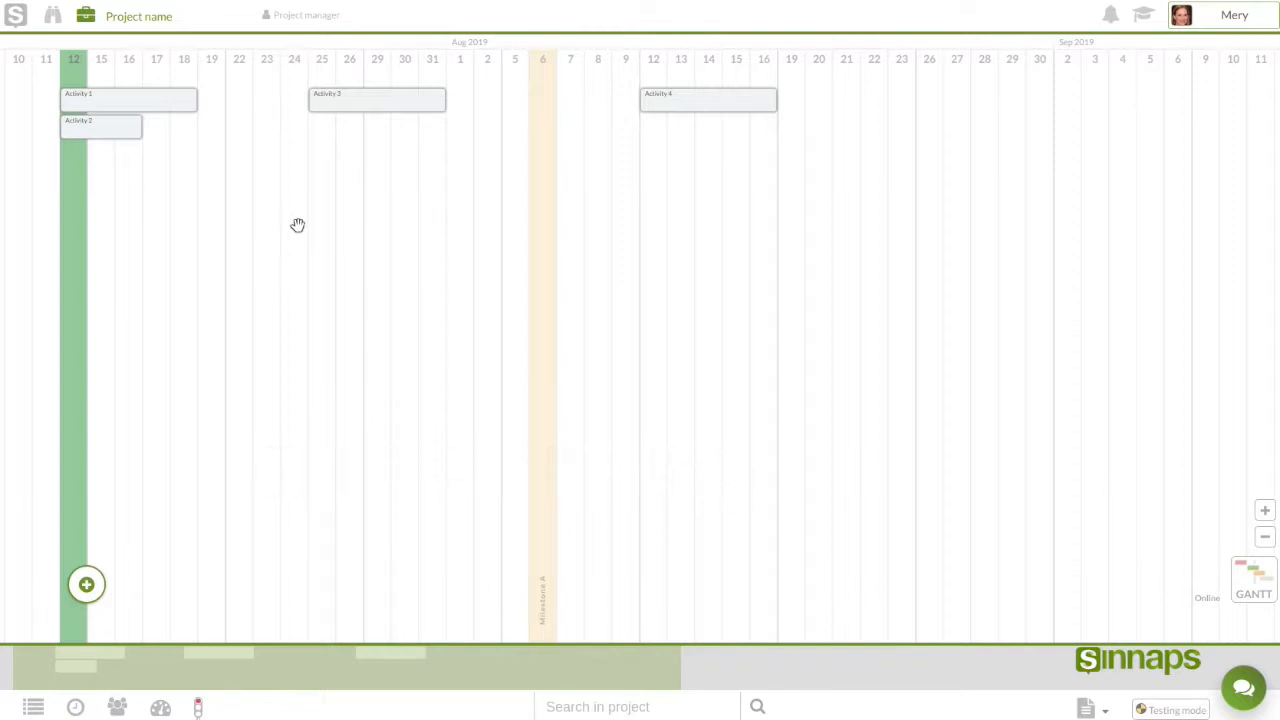
drag(297, 224, 323, 226)
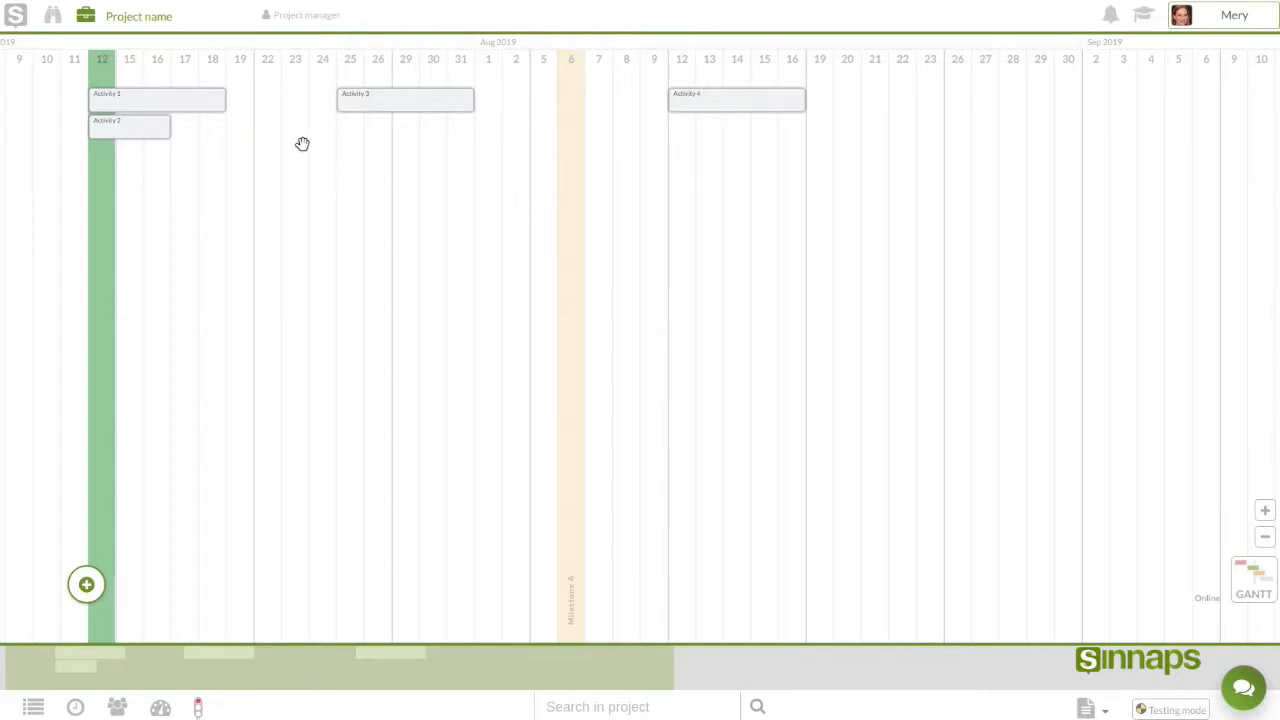
Clear the fixed start dates of Activity 3 and Activity 4 so both start on Auto.
click(380, 101)
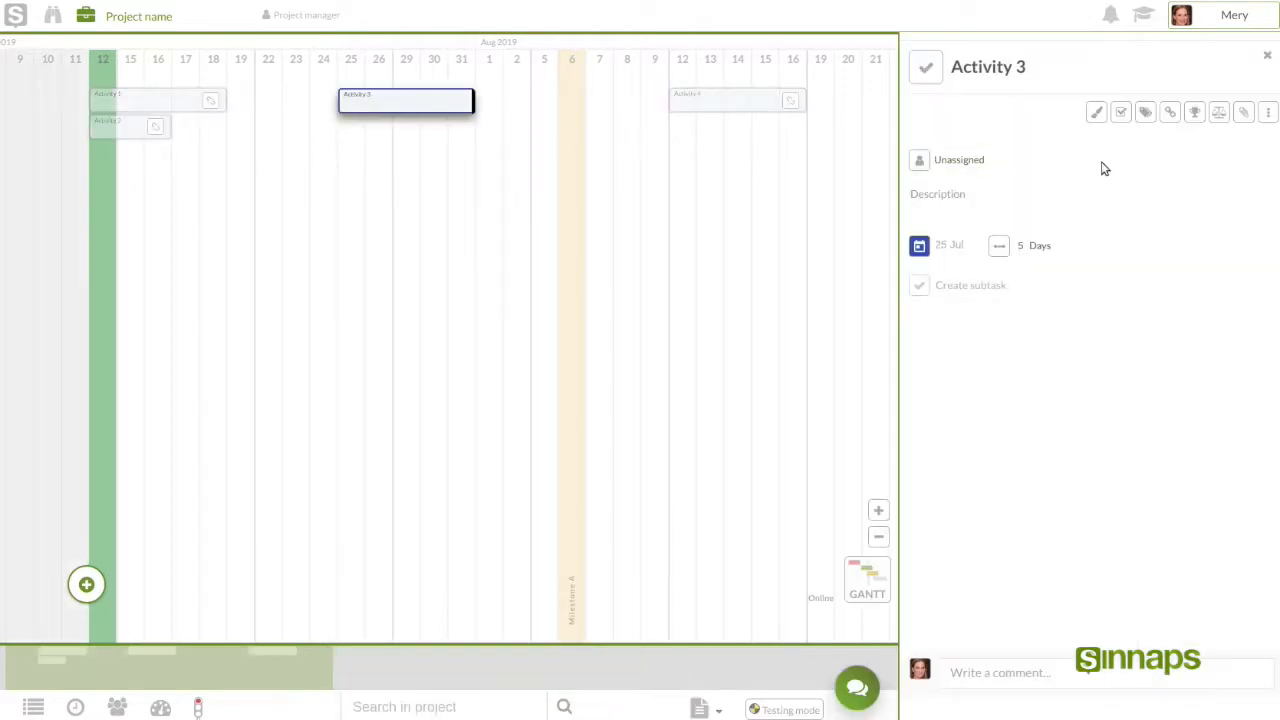
click(970, 248)
click(716, 101)
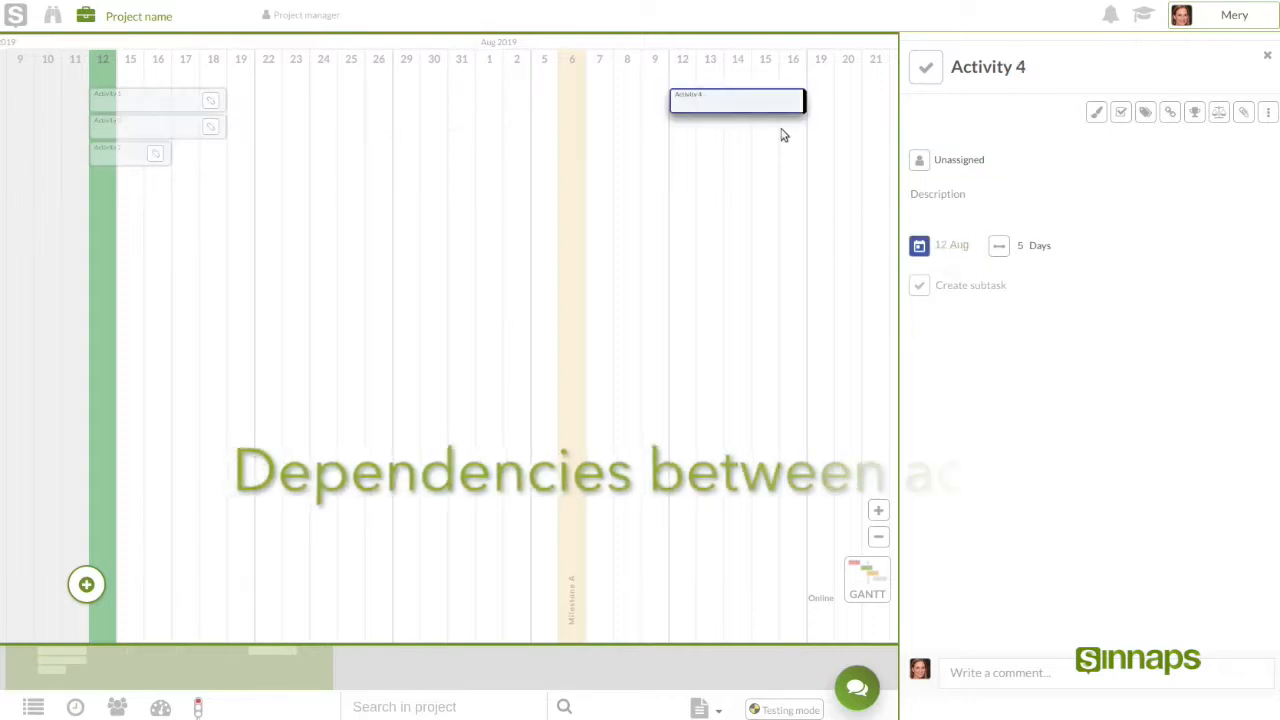
click(973, 248)
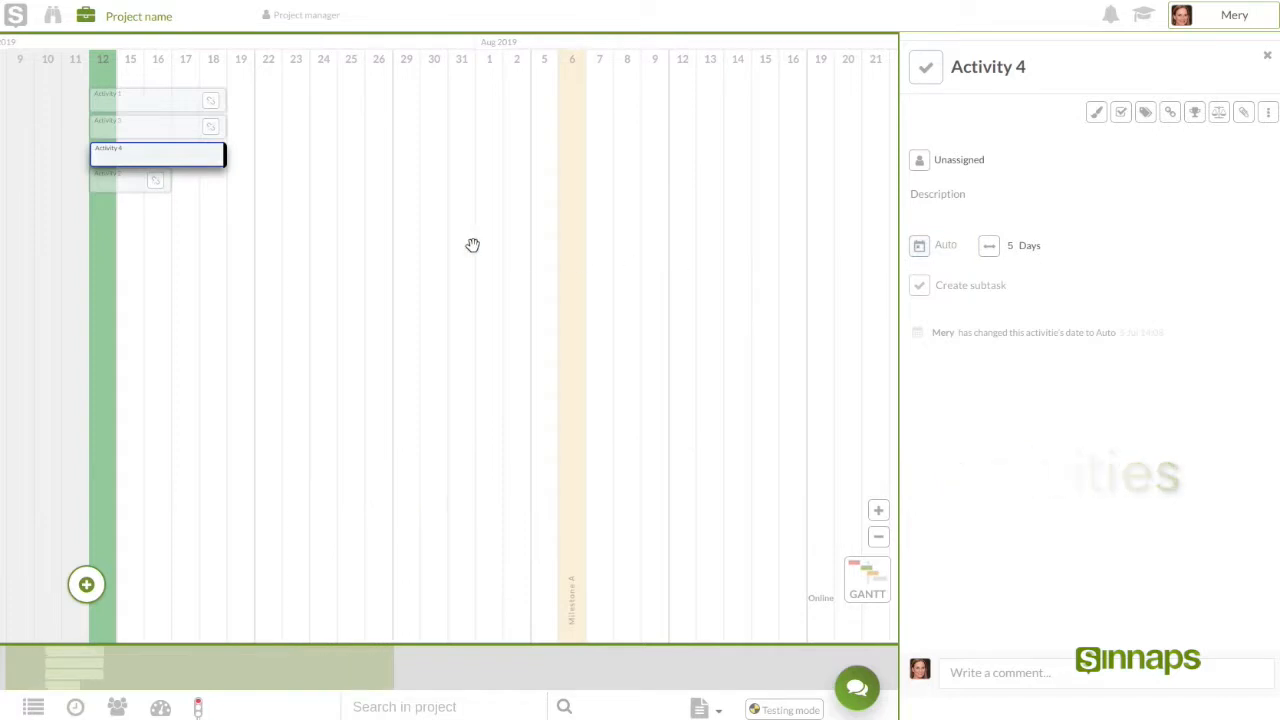
Delete Activity 2, the one containing Subtask 01 and Subtask 02, from the project.
click(125, 182)
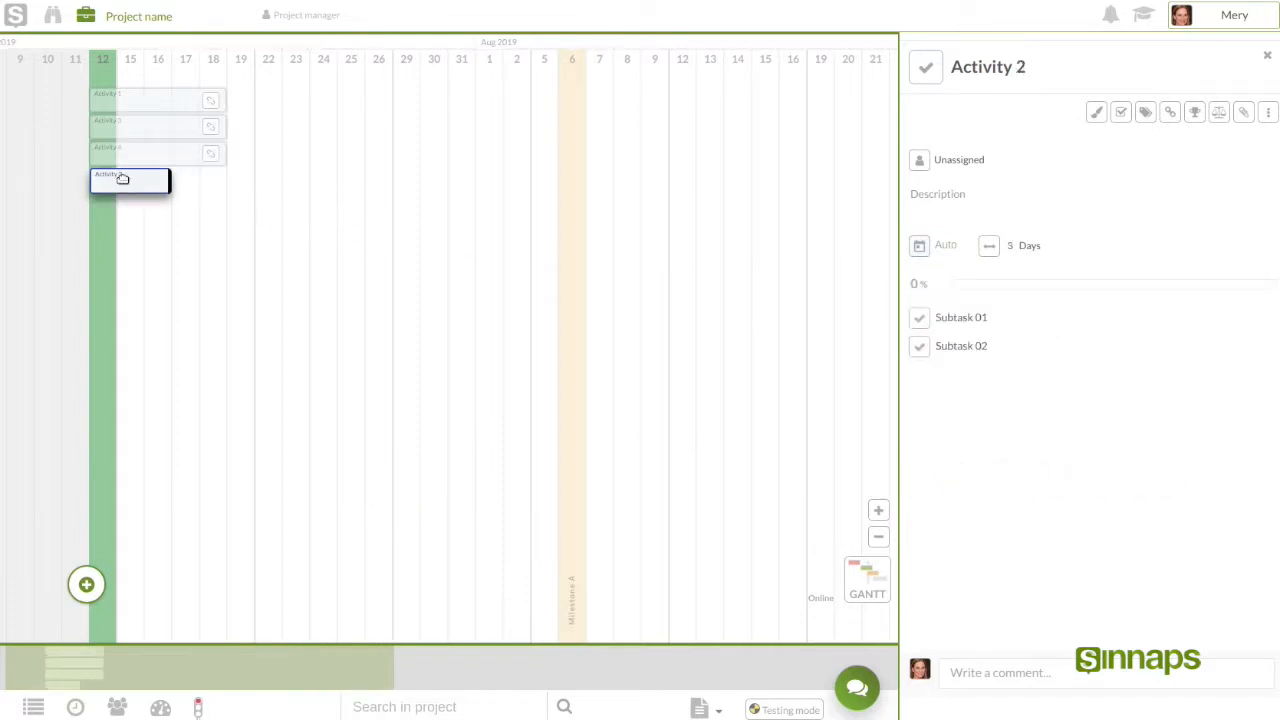
click(1270, 113)
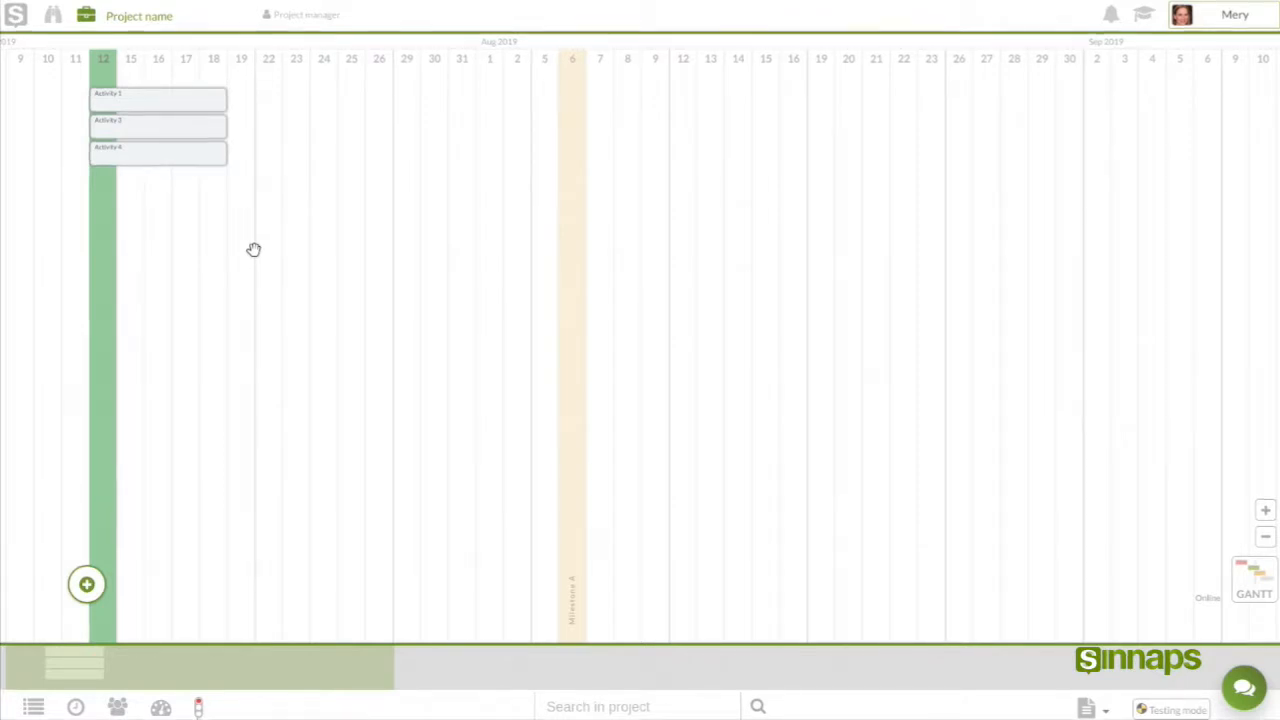
Rename Activity 3 as Activity 2 and make it dependent on Activity 1.
click(144, 136)
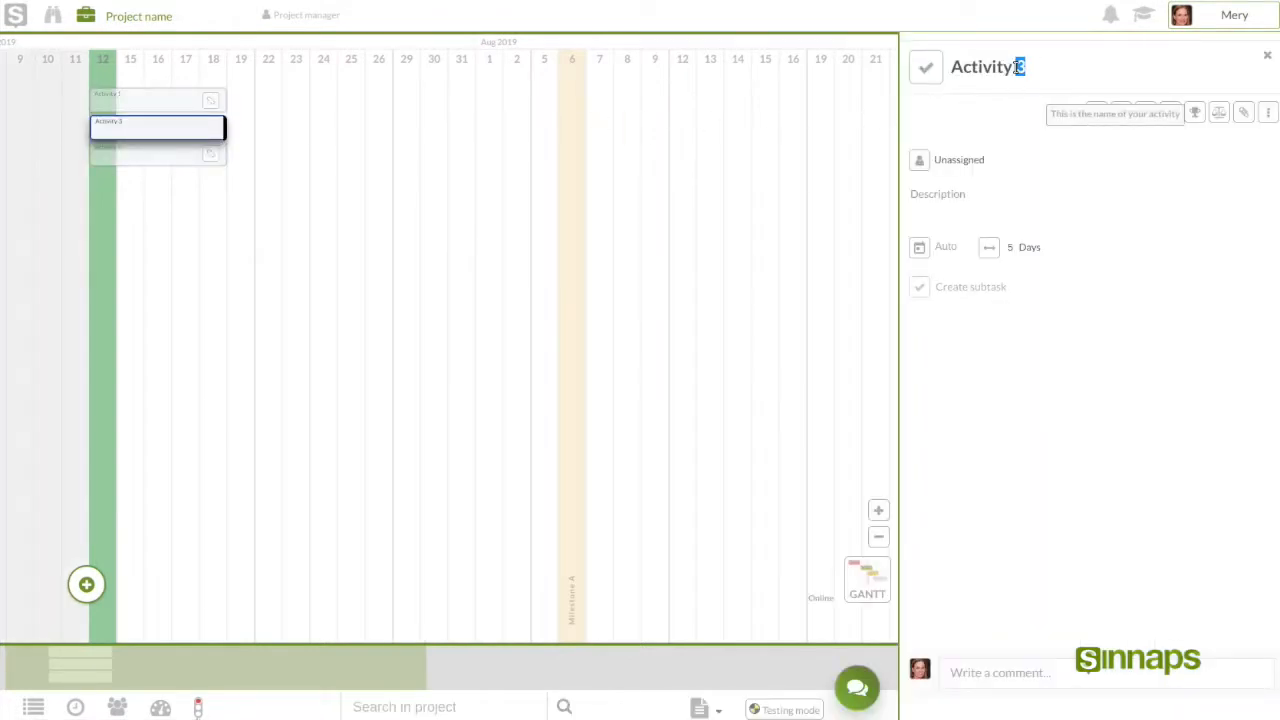
text(2)
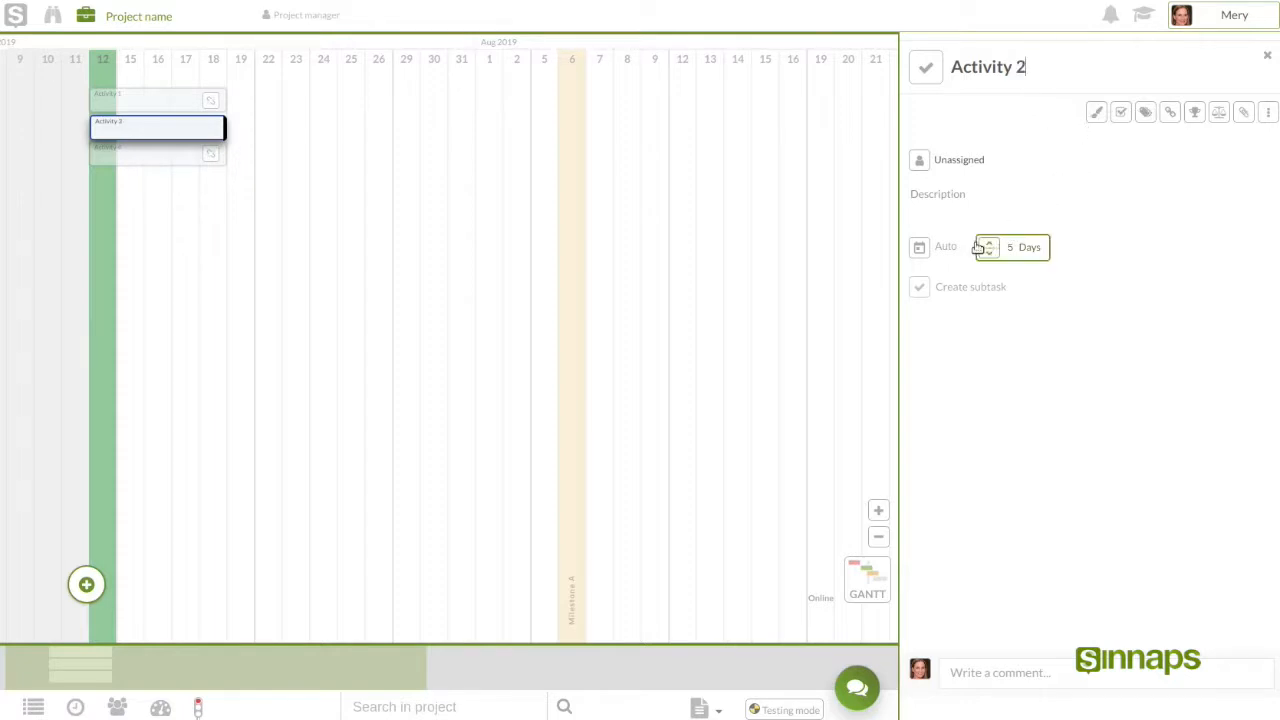
click(213, 103)
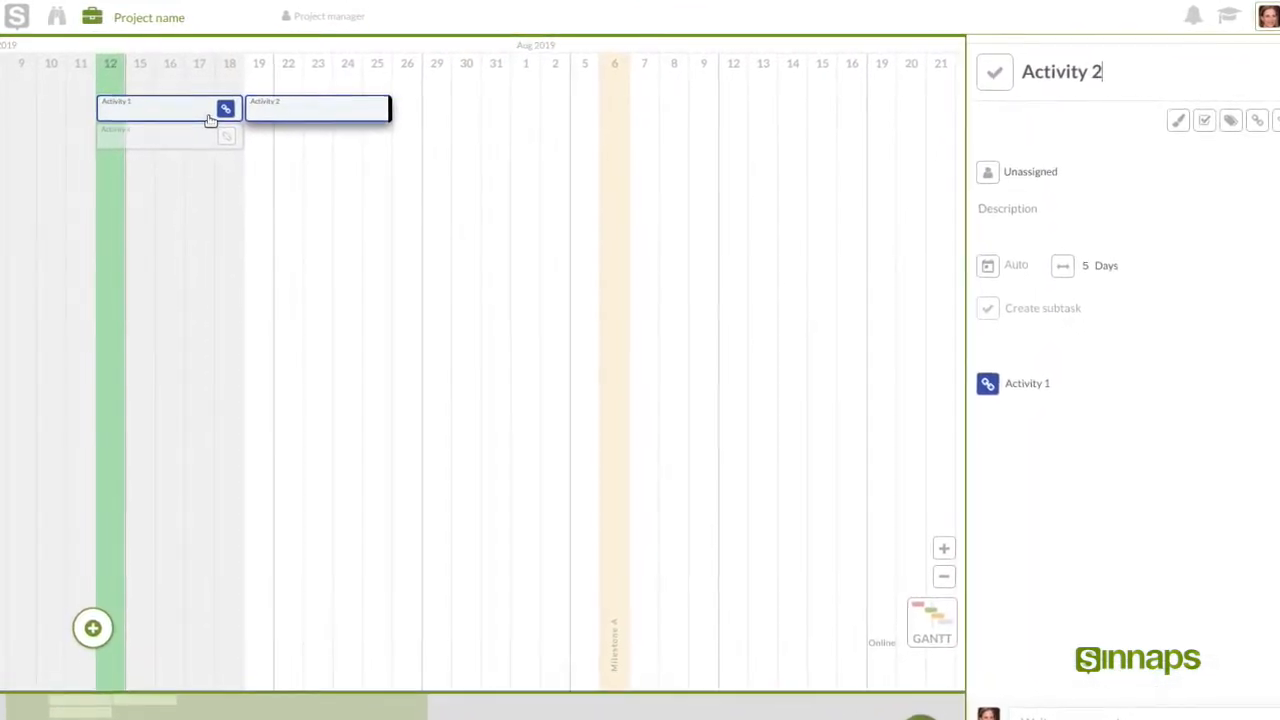
Move Activity 1 on the timeline to start on 25 Jul and shorten it to 3 days.
click(149, 121)
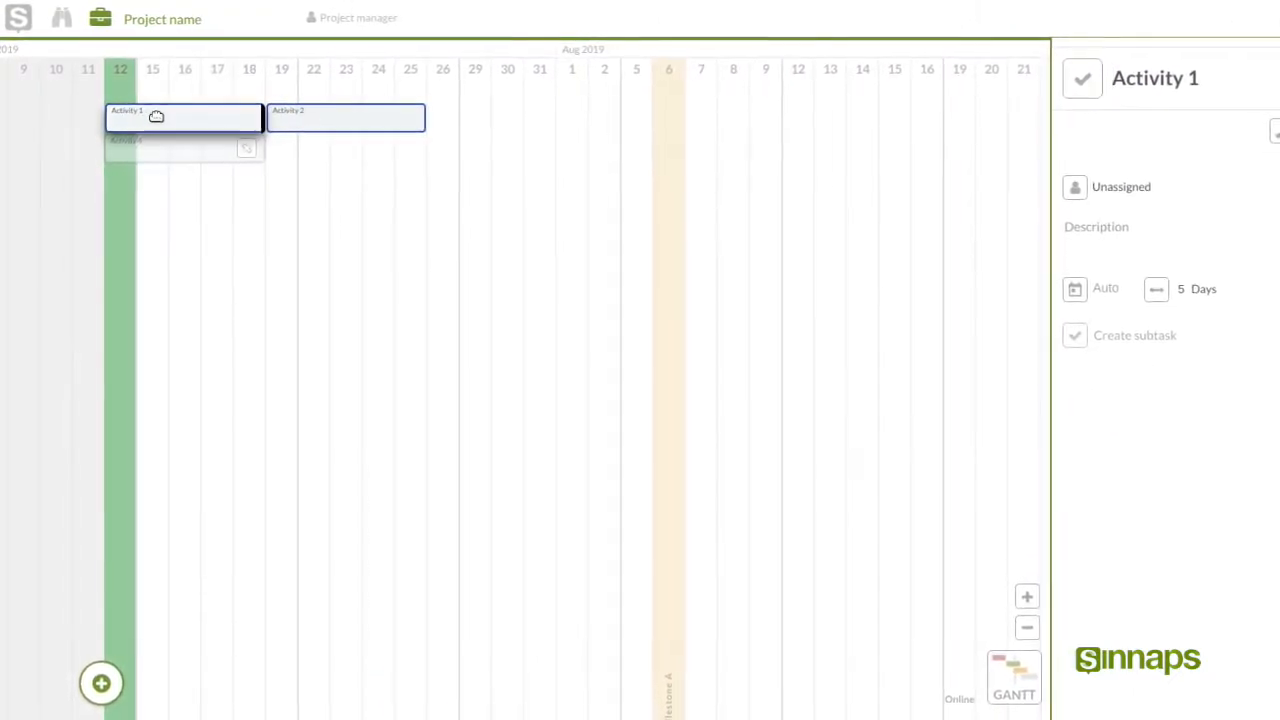
drag(131, 116, 399, 110)
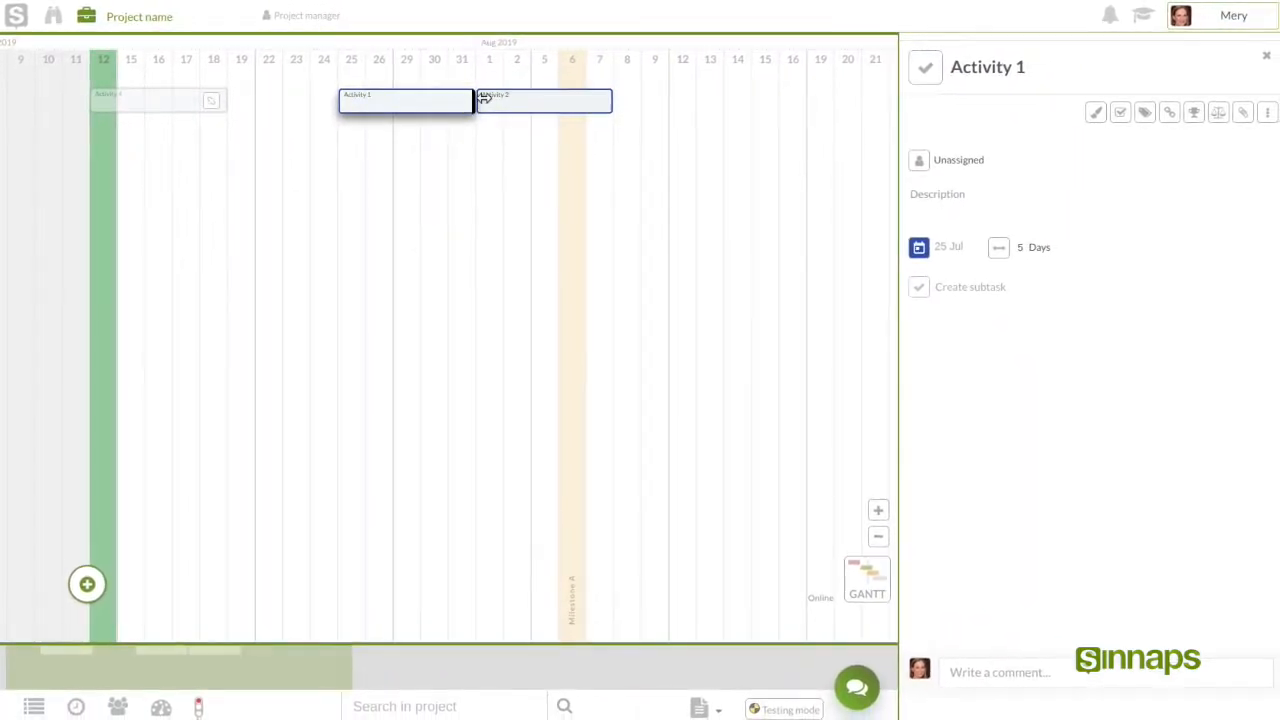
drag(459, 101, 416, 101)
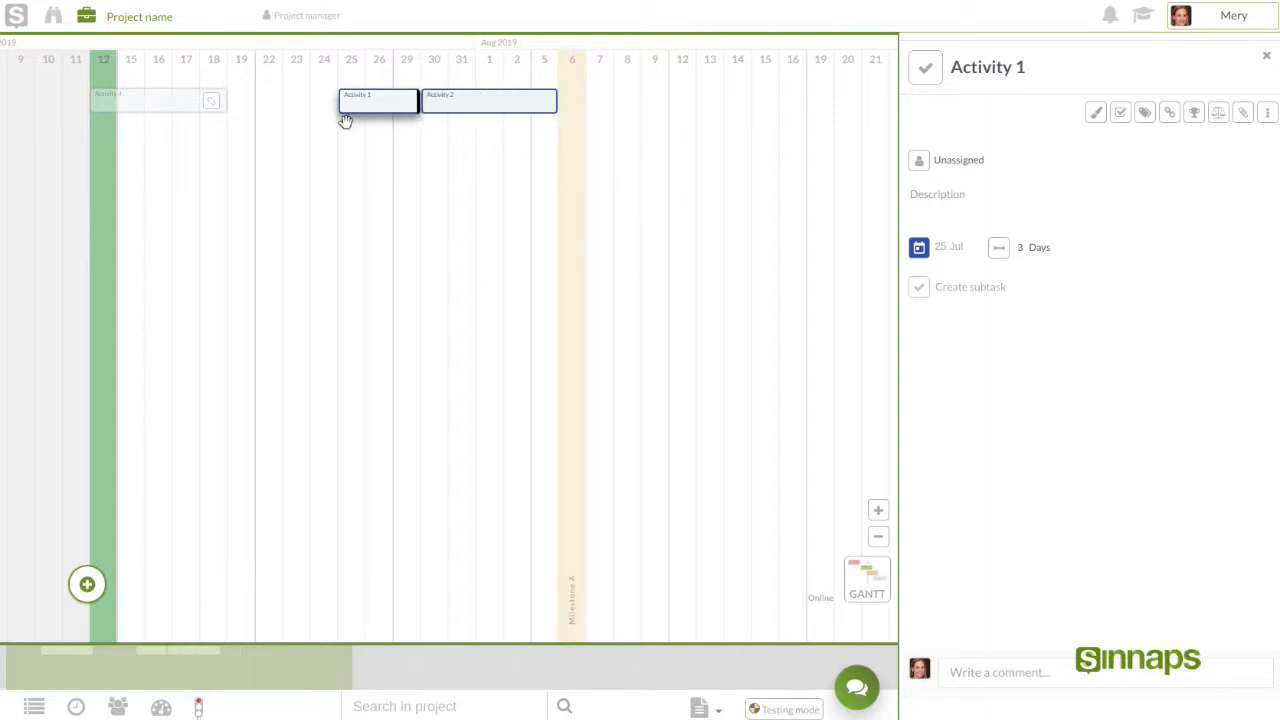
Rename Activity 4 as Activity 3 and make it dependent on both Activity 2 and Activity 1.
click(148, 104)
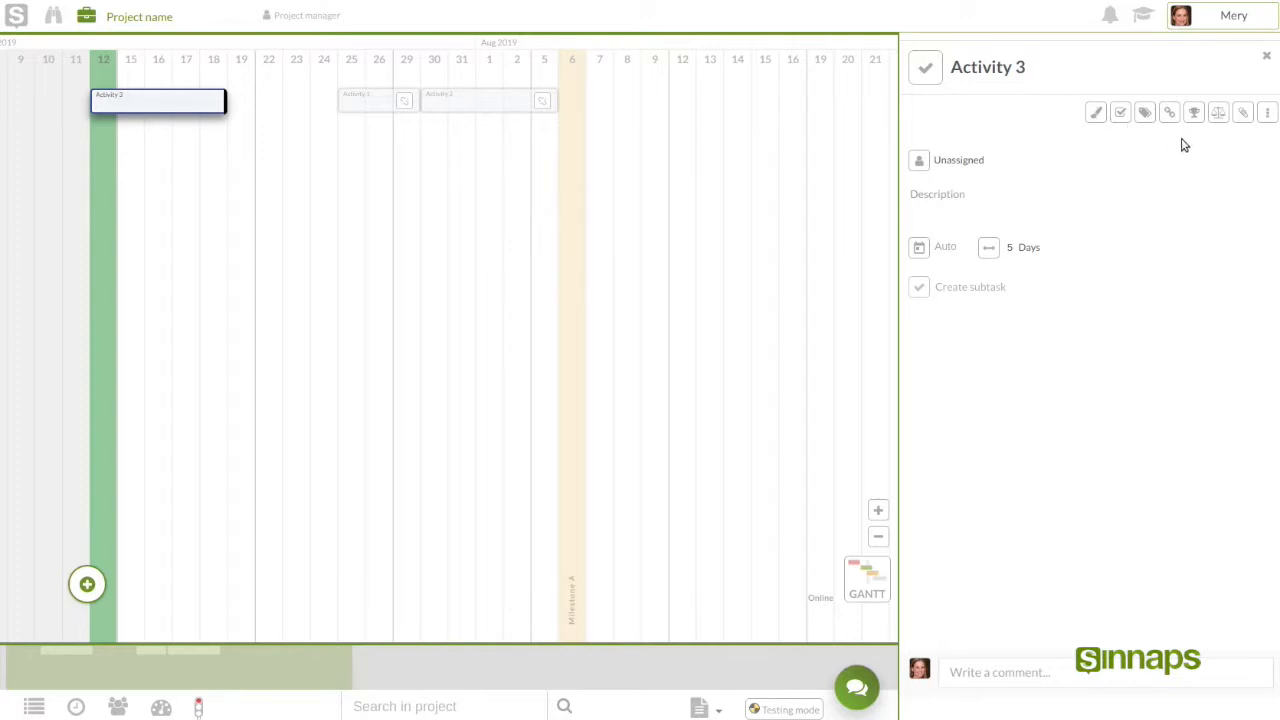
click(1169, 112)
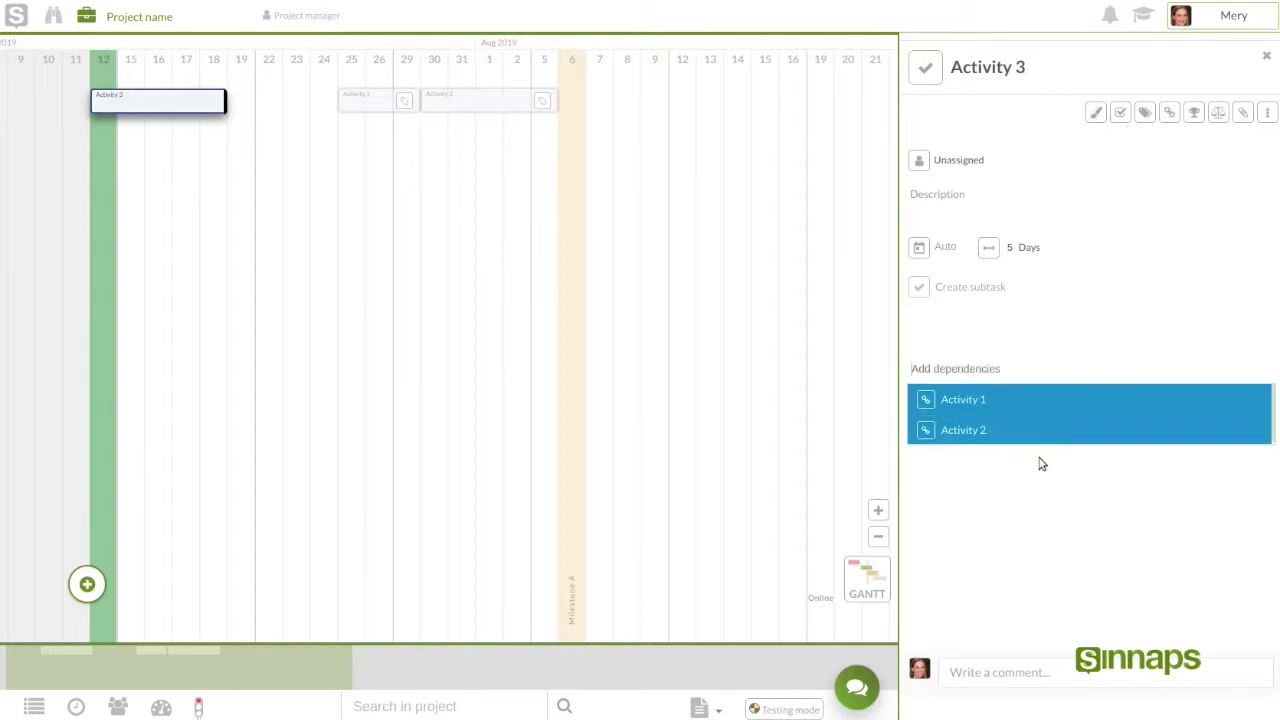
click(1012, 438)
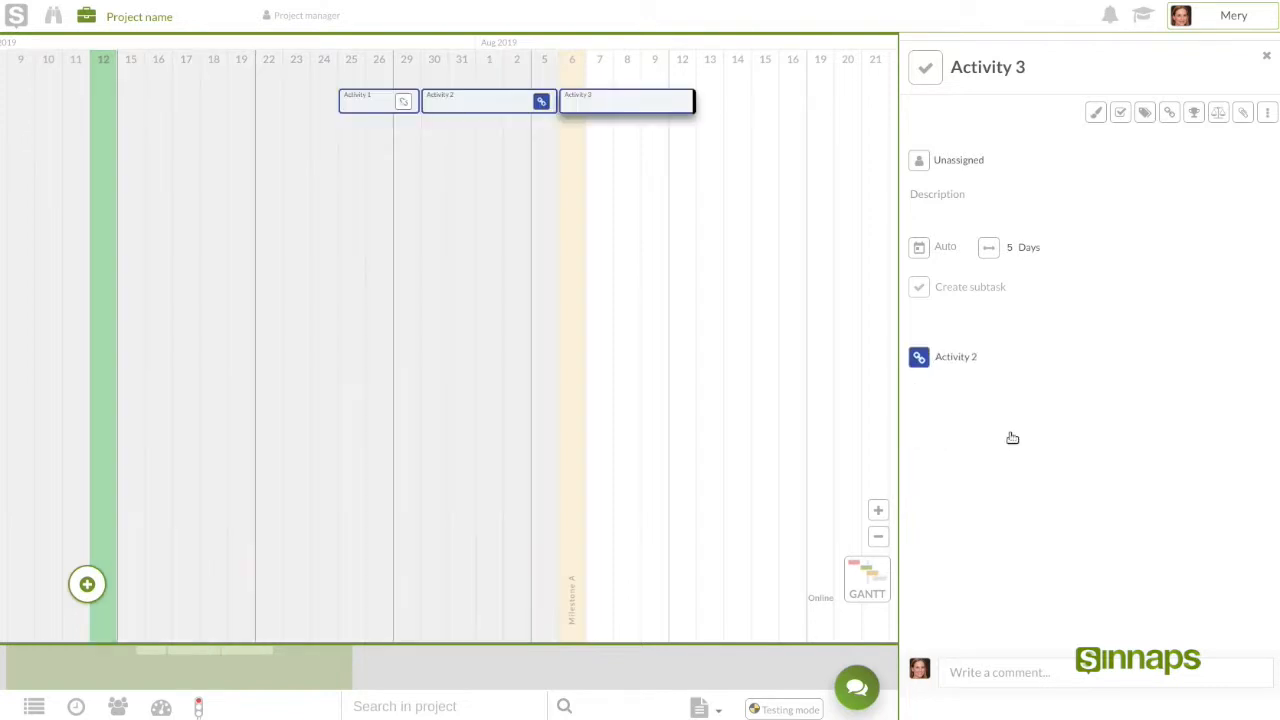
drag(589, 271, 509, 277)
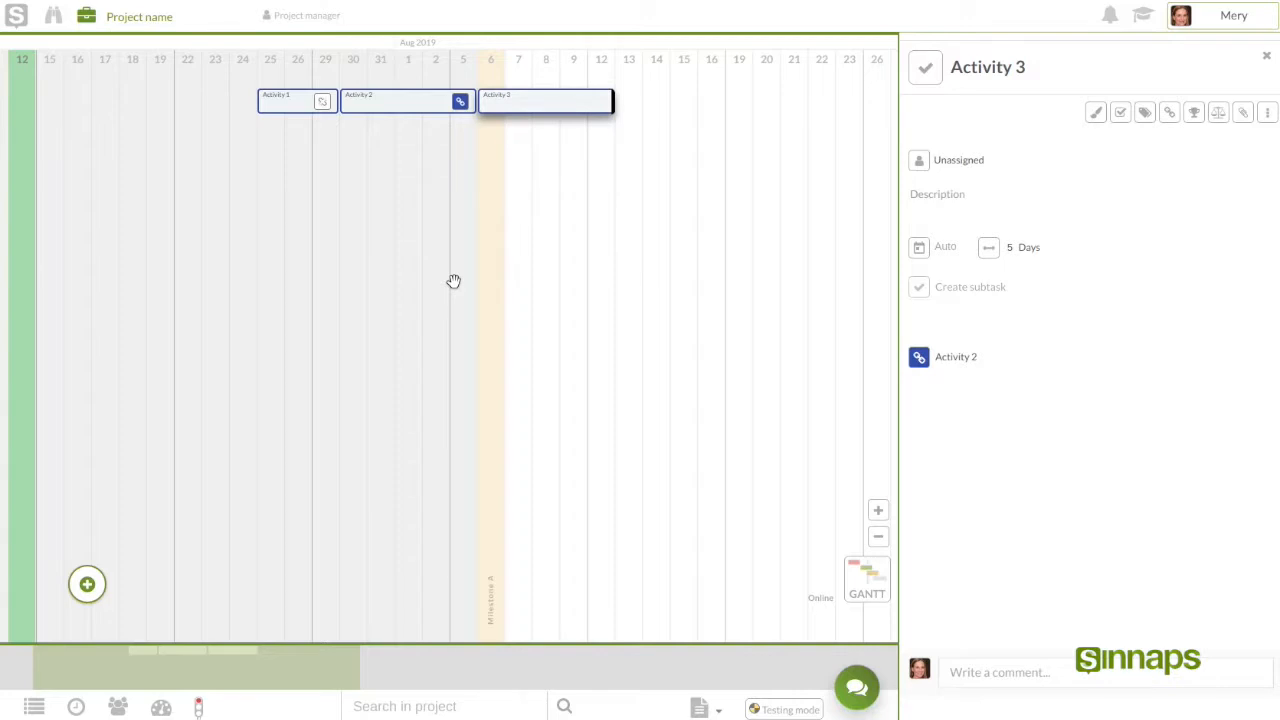
click(1169, 112)
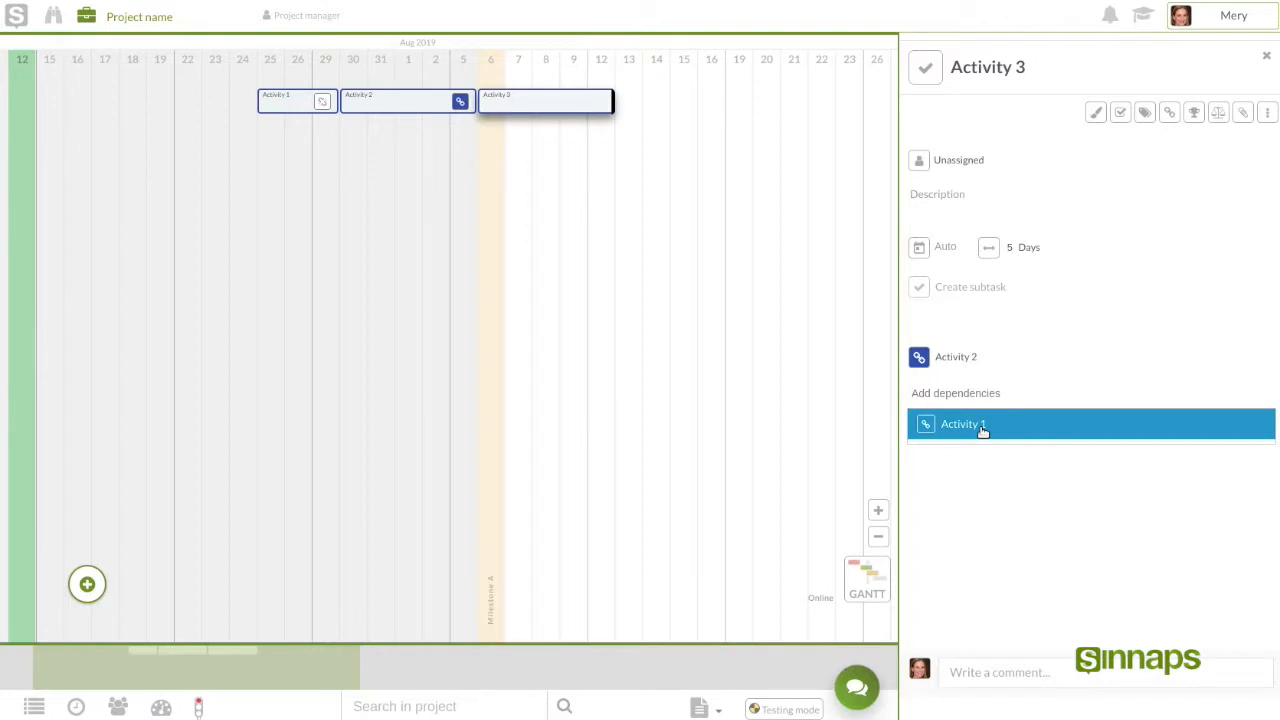
click(983, 428)
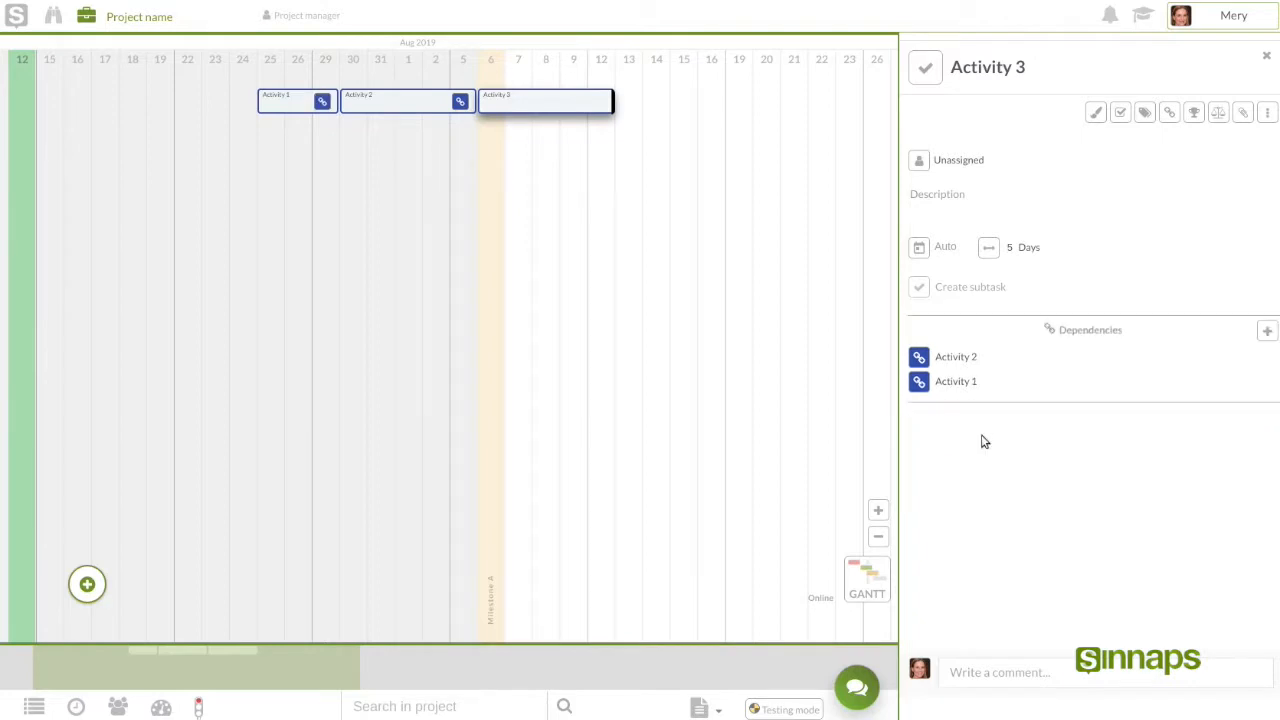
click(1267, 60)
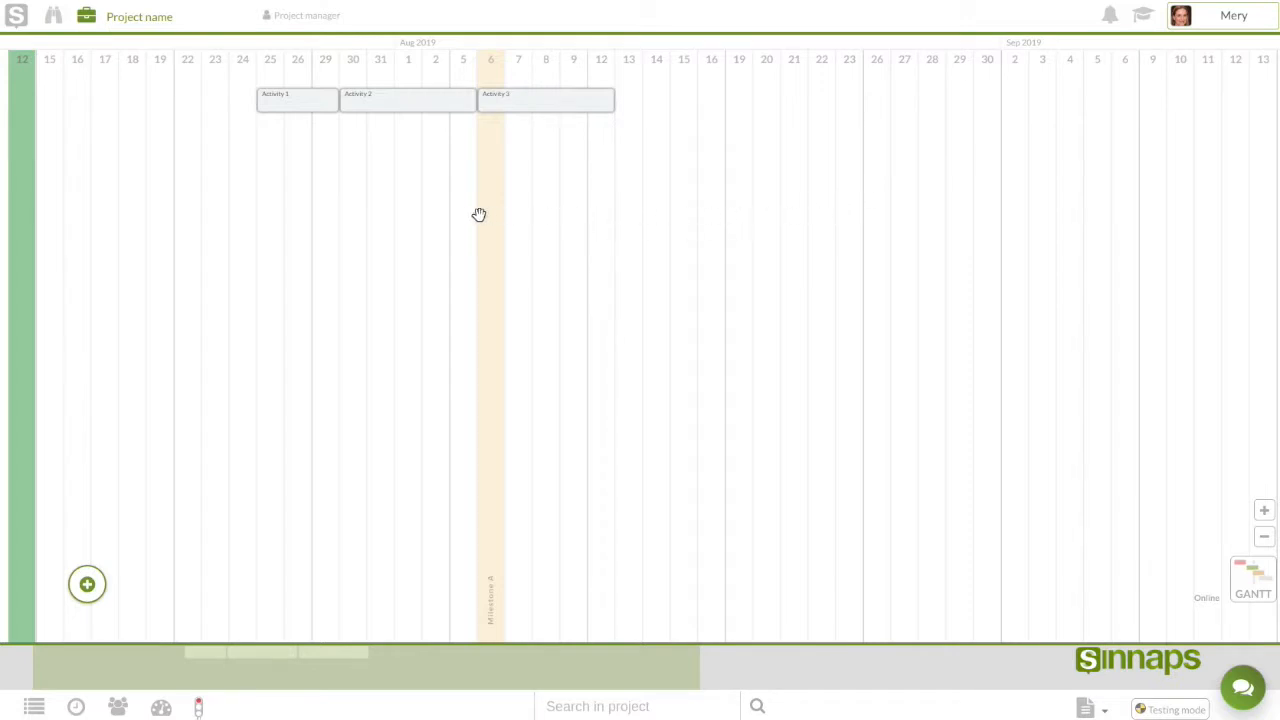
Examine the dependency links of Activity 1, Activity 2 and Activity 3 on an enlarged timeline.
drag(479, 215, 513, 214)
scroll(340, 197, up, 2)
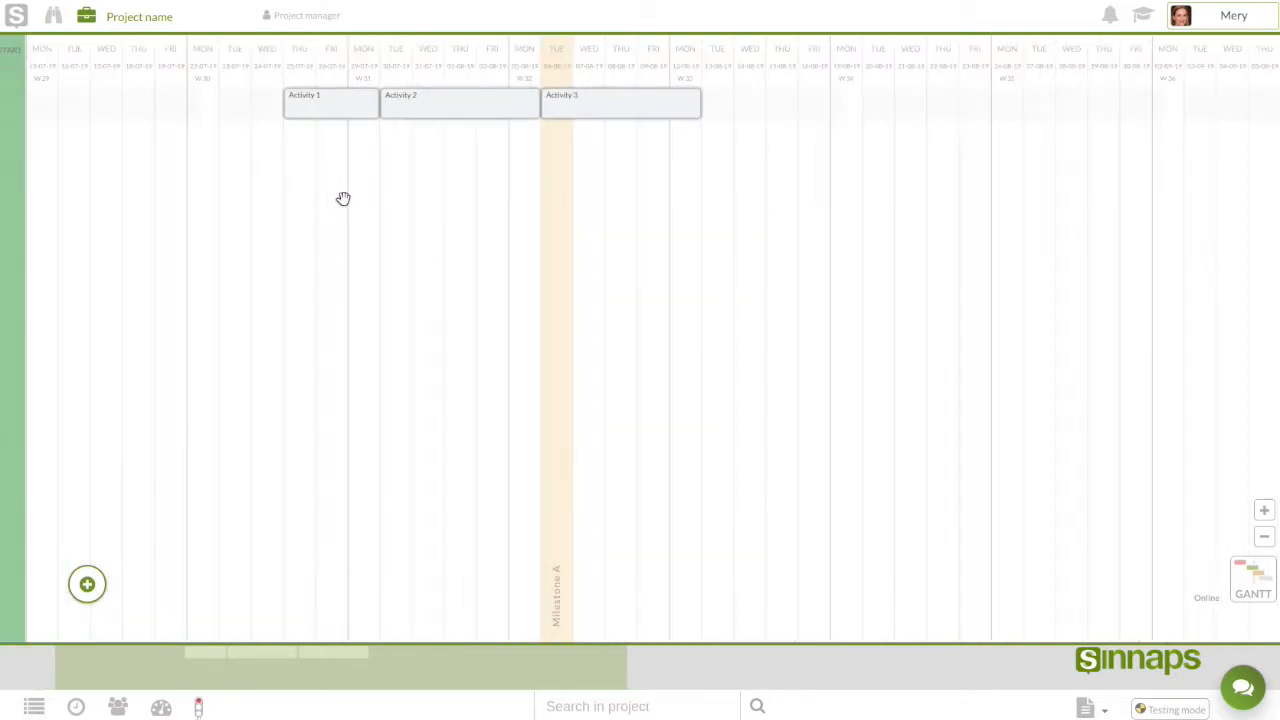
drag(385, 193, 517, 203)
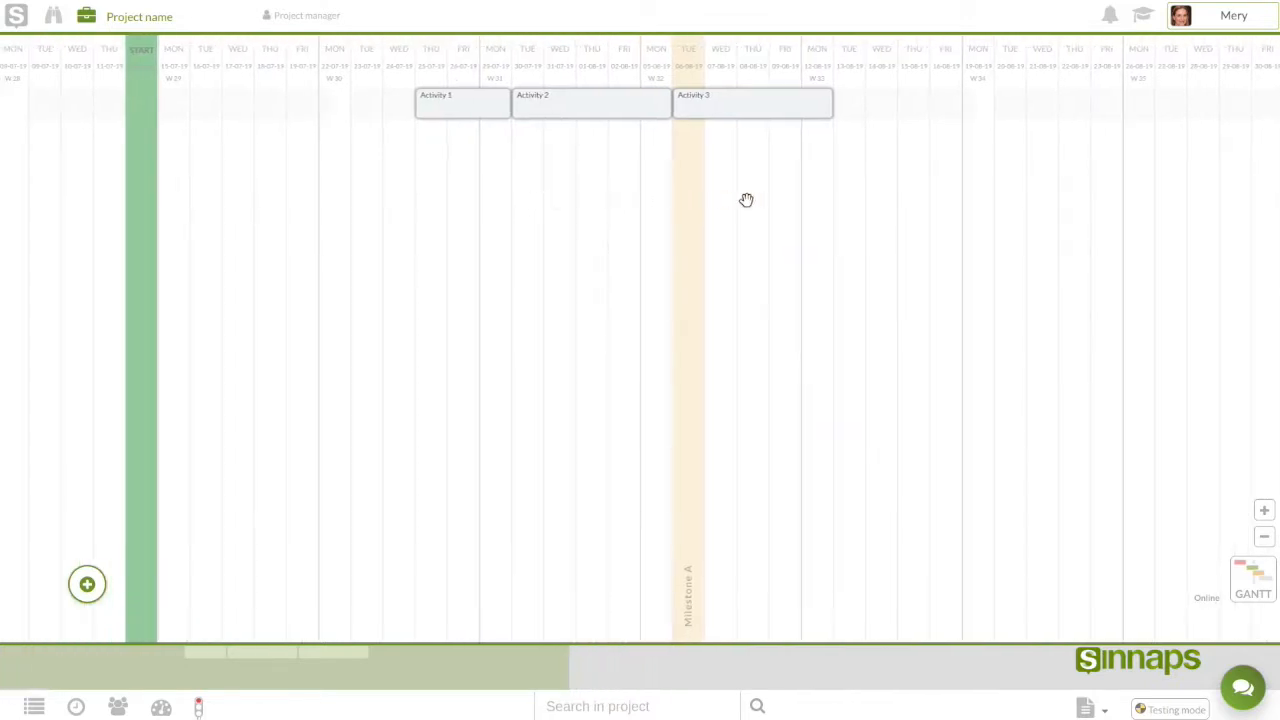
click(462, 109)
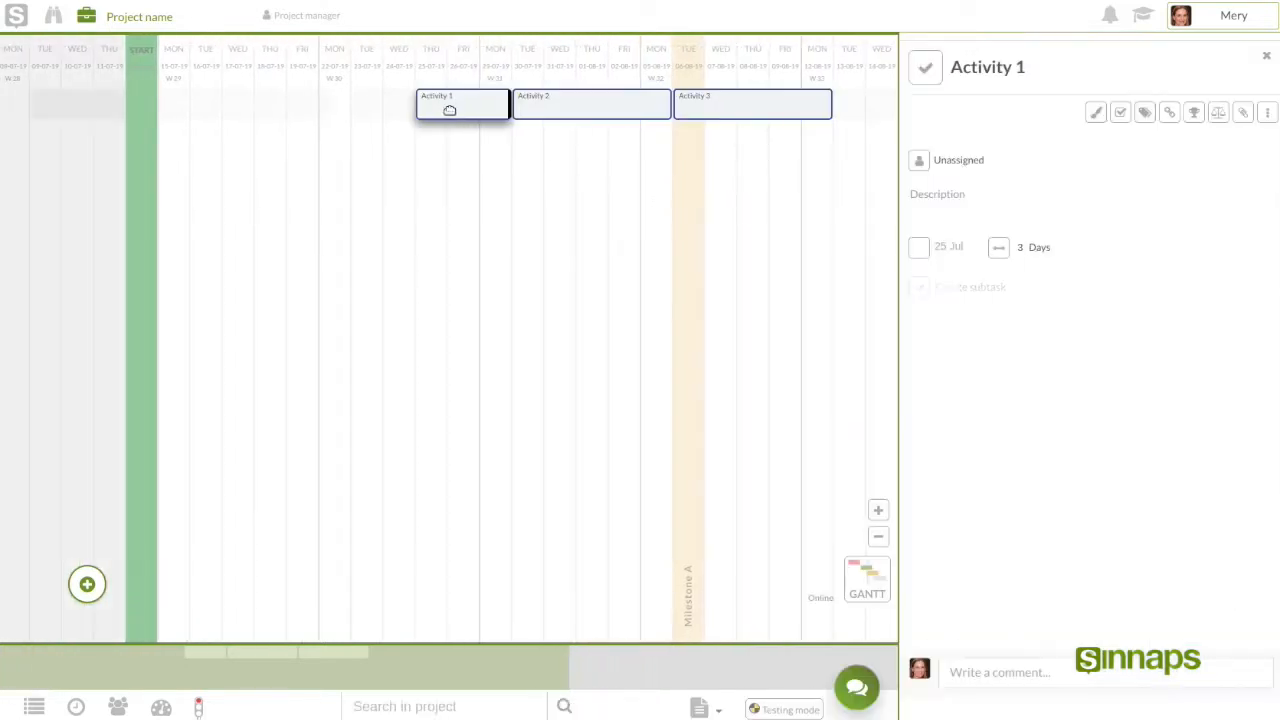
drag(578, 107, 604, 105)
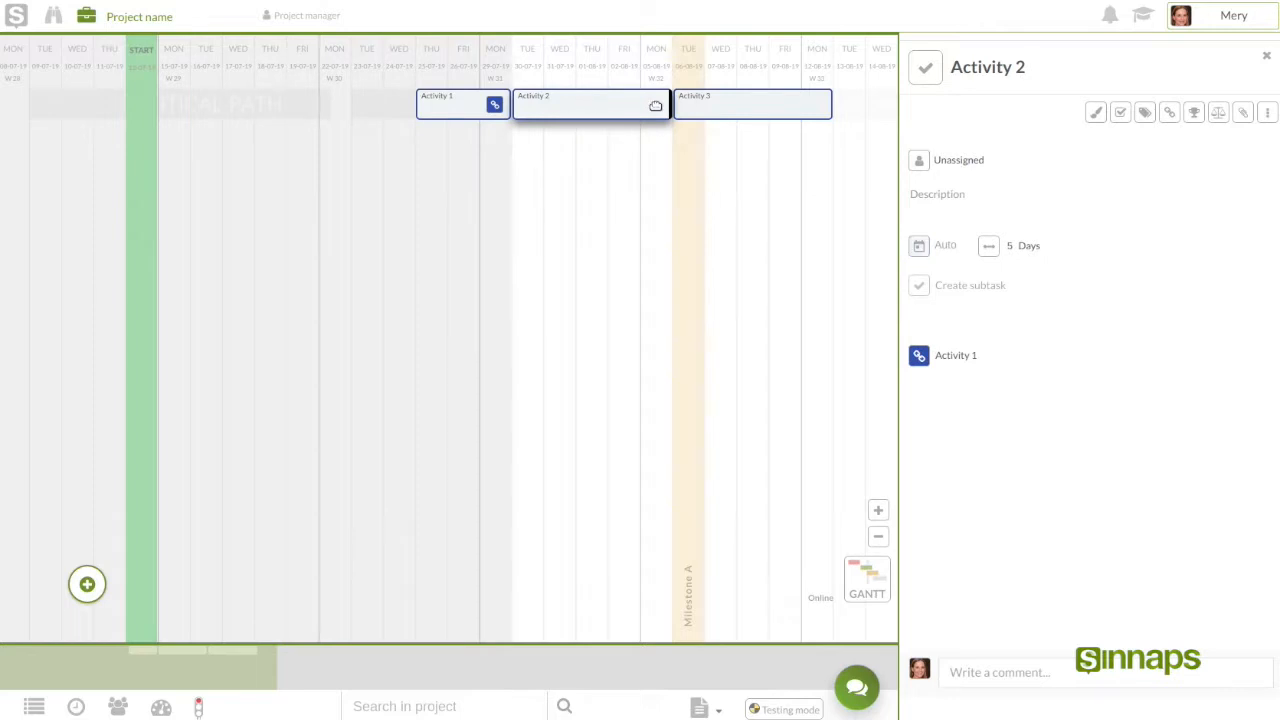
drag(762, 109, 756, 106)
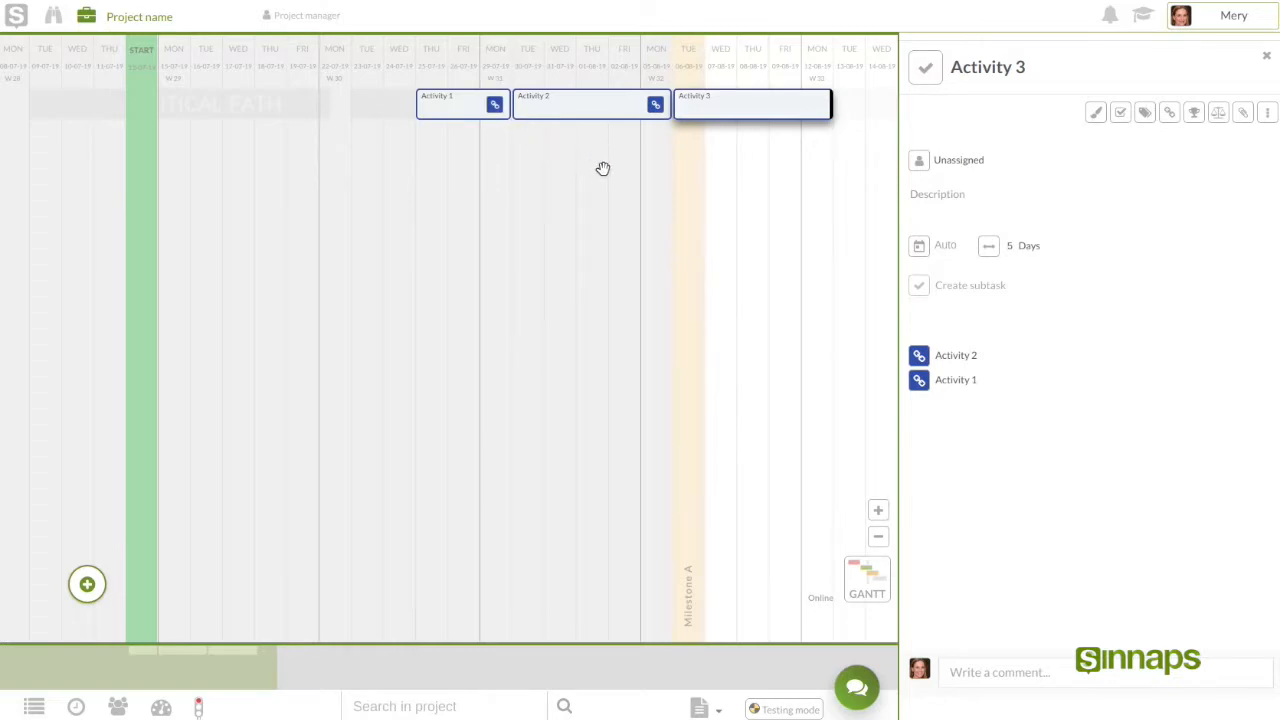
Move Activity 3 on the timeline to start on 14 Aug.
drag(731, 189, 549, 193)
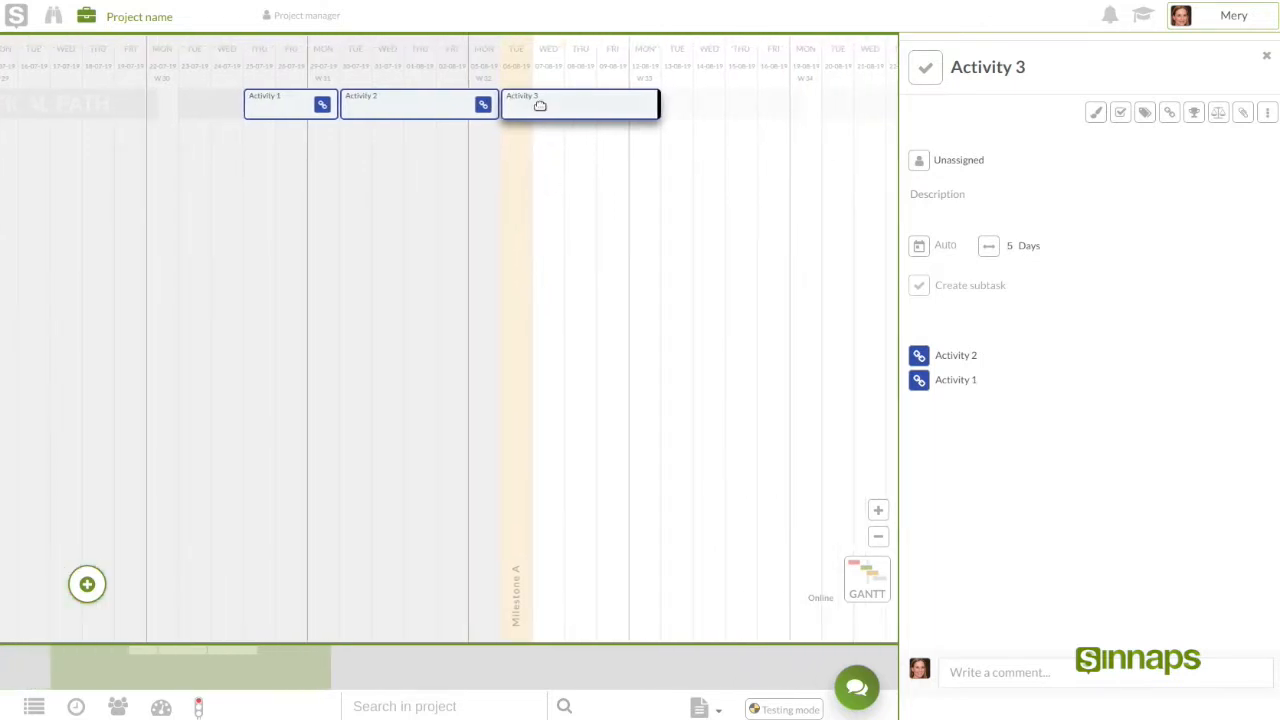
drag(540, 105, 718, 107)
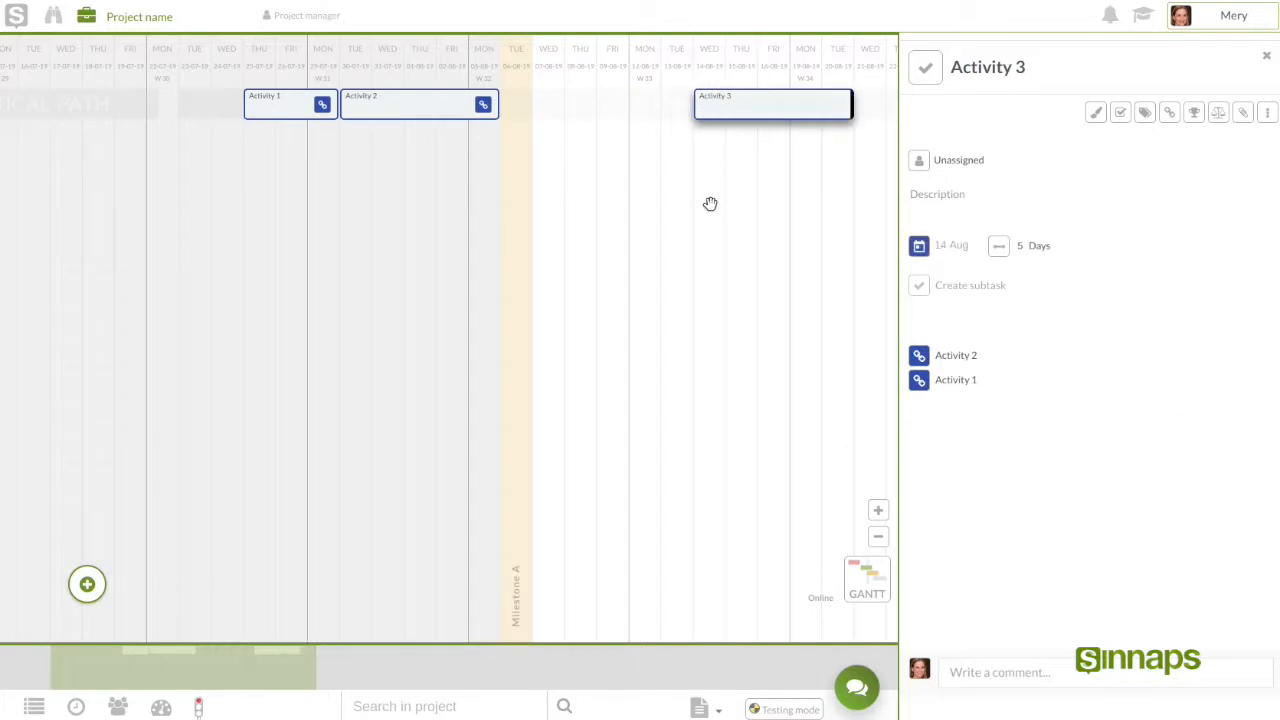
drag(715, 208, 642, 201)
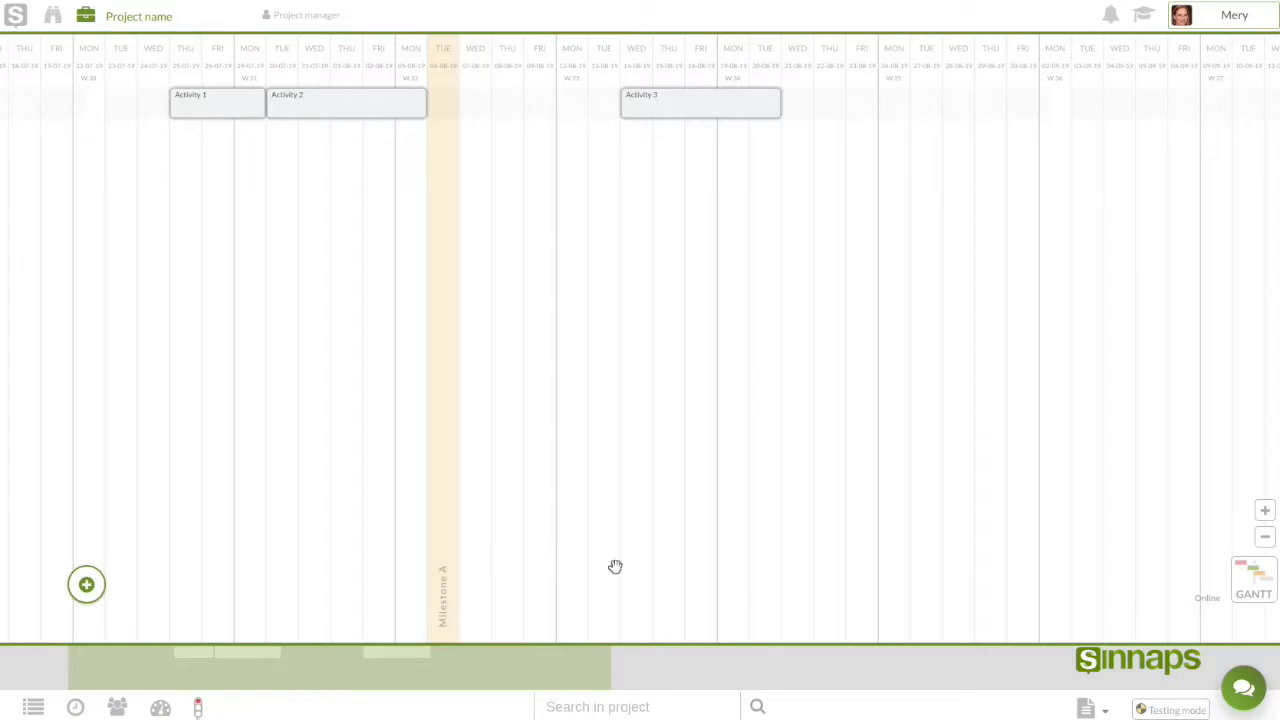
Move Activity 3 on the timeline to start on 9 Aug.
click(678, 108)
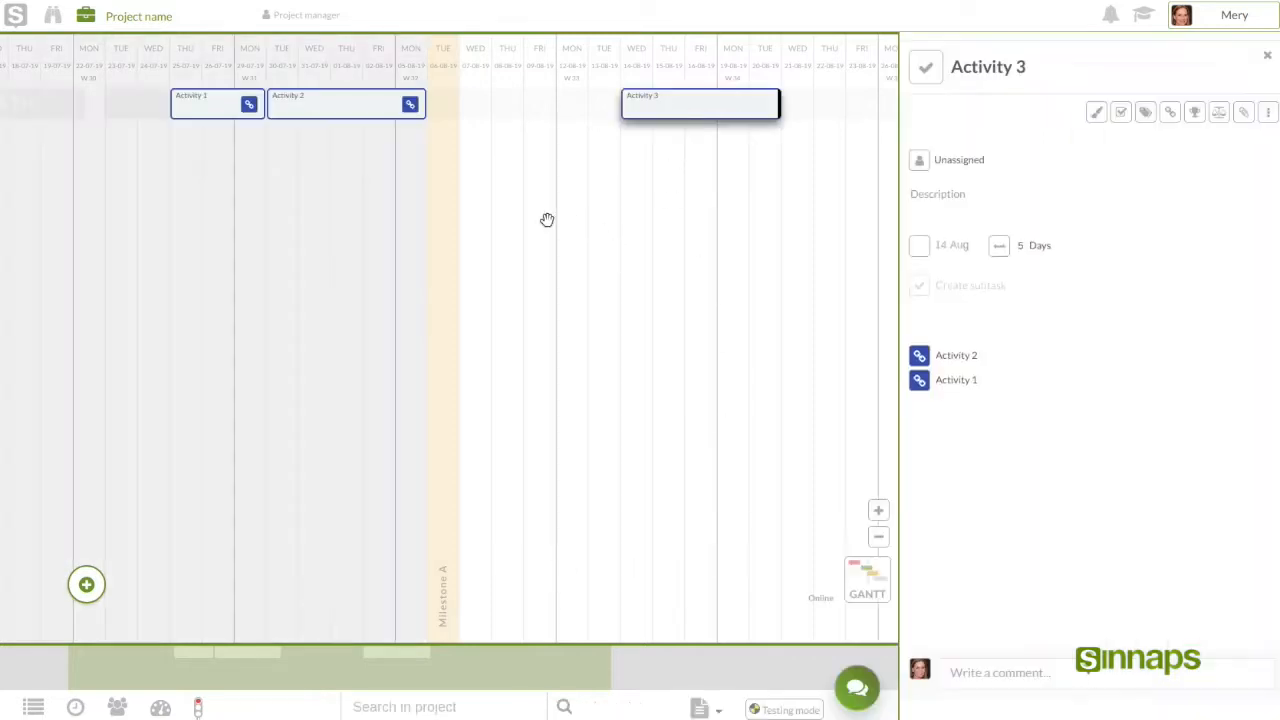
drag(630, 297, 612, 266)
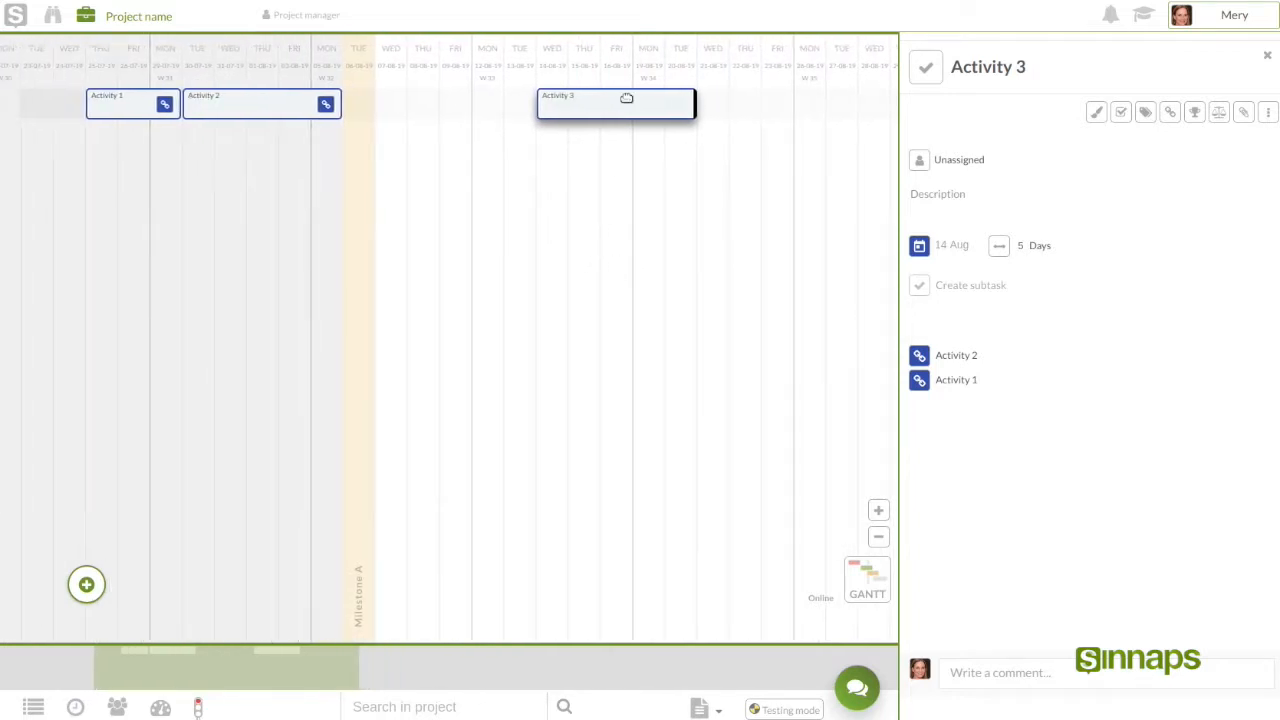
drag(629, 101, 584, 130)
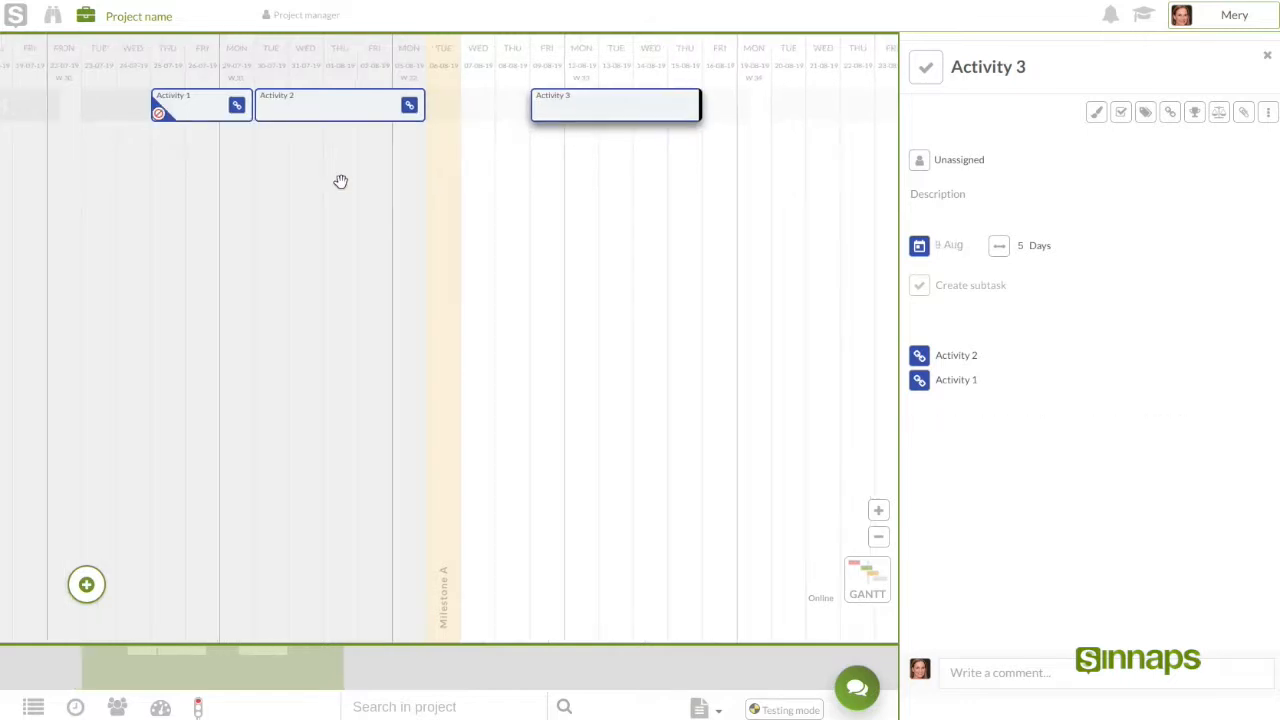
Move Activity 2 on the timeline to start on 1 Aug.
scroll(341, 182, up, 1)
drag(520, 243, 575, 253)
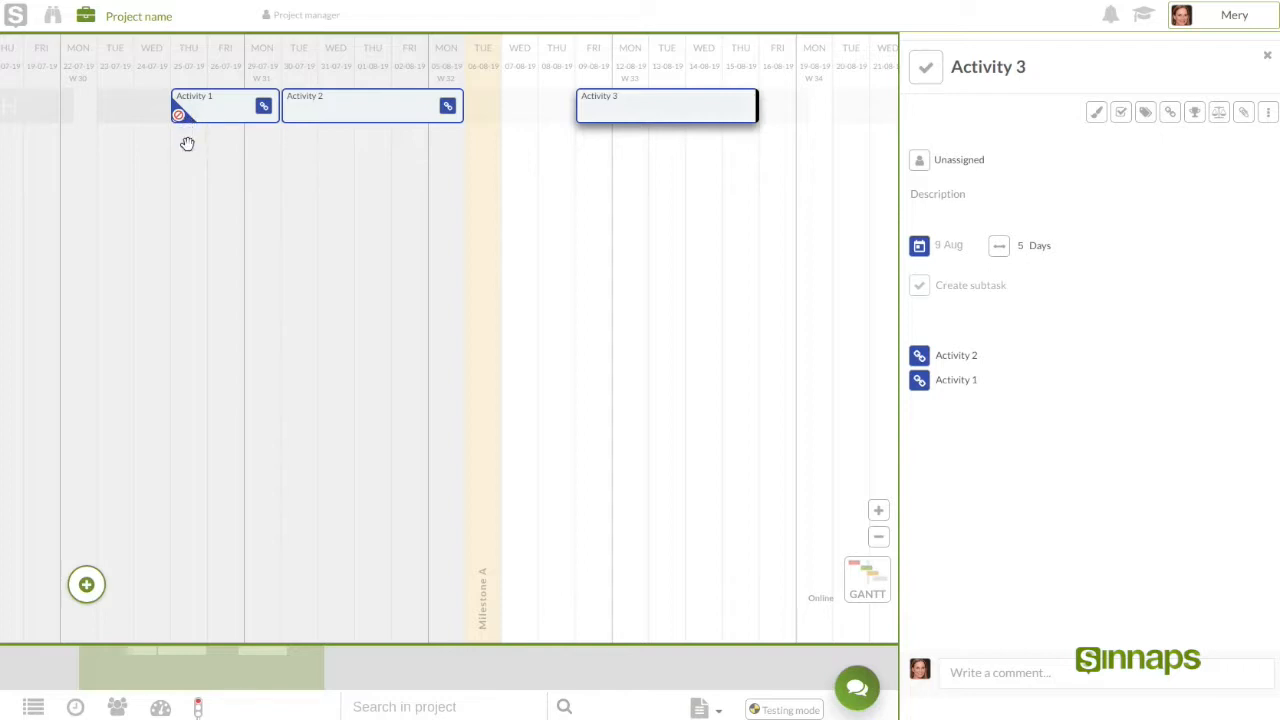
mouse_move(179, 115)
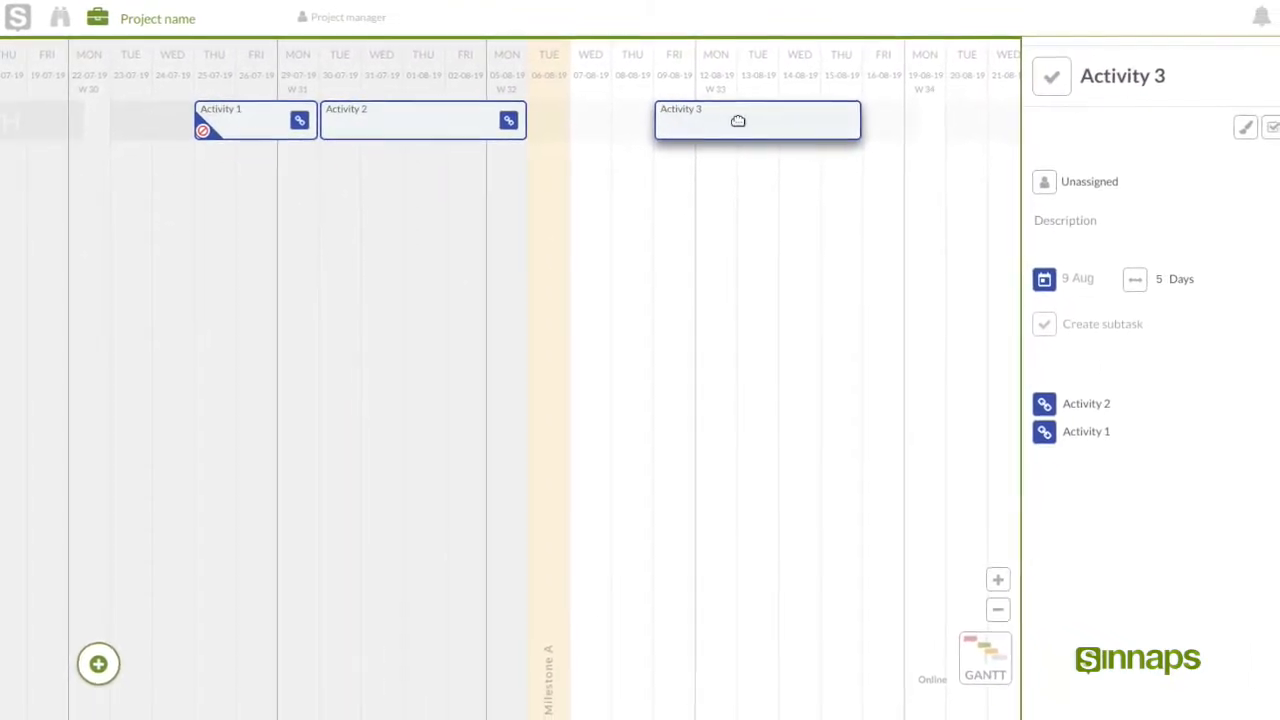
click(274, 135)
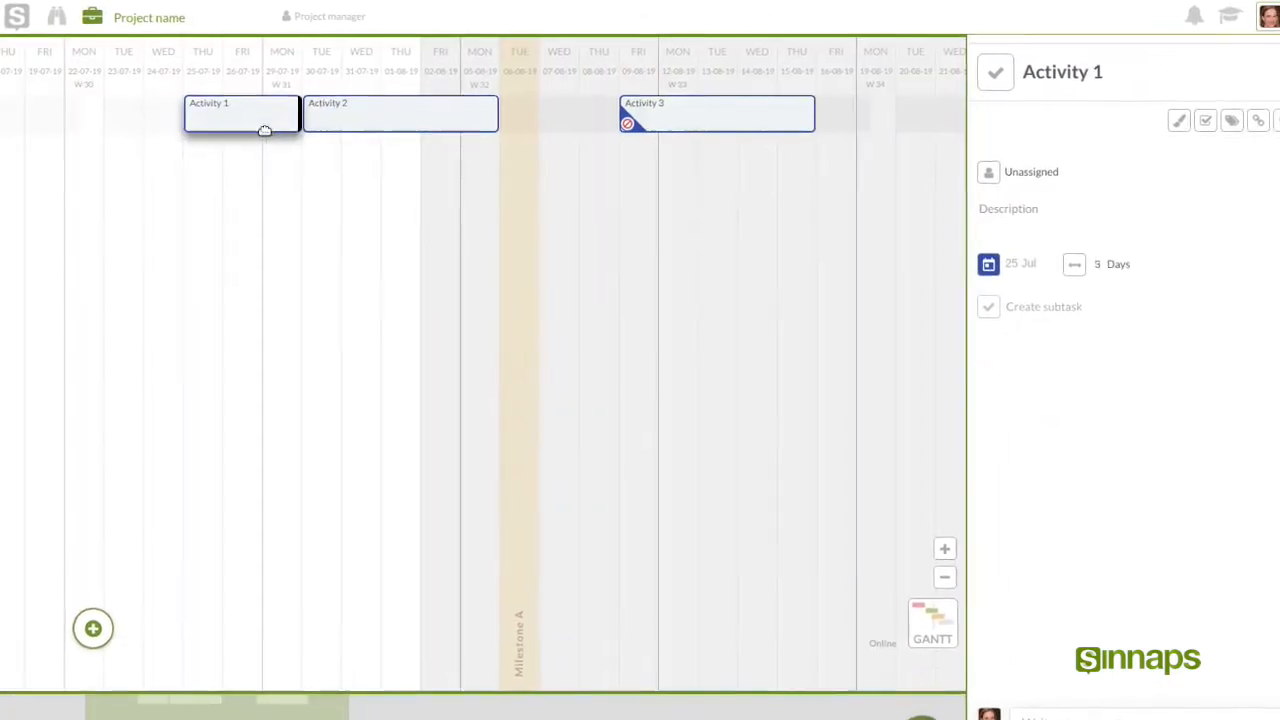
drag(264, 131, 368, 120)
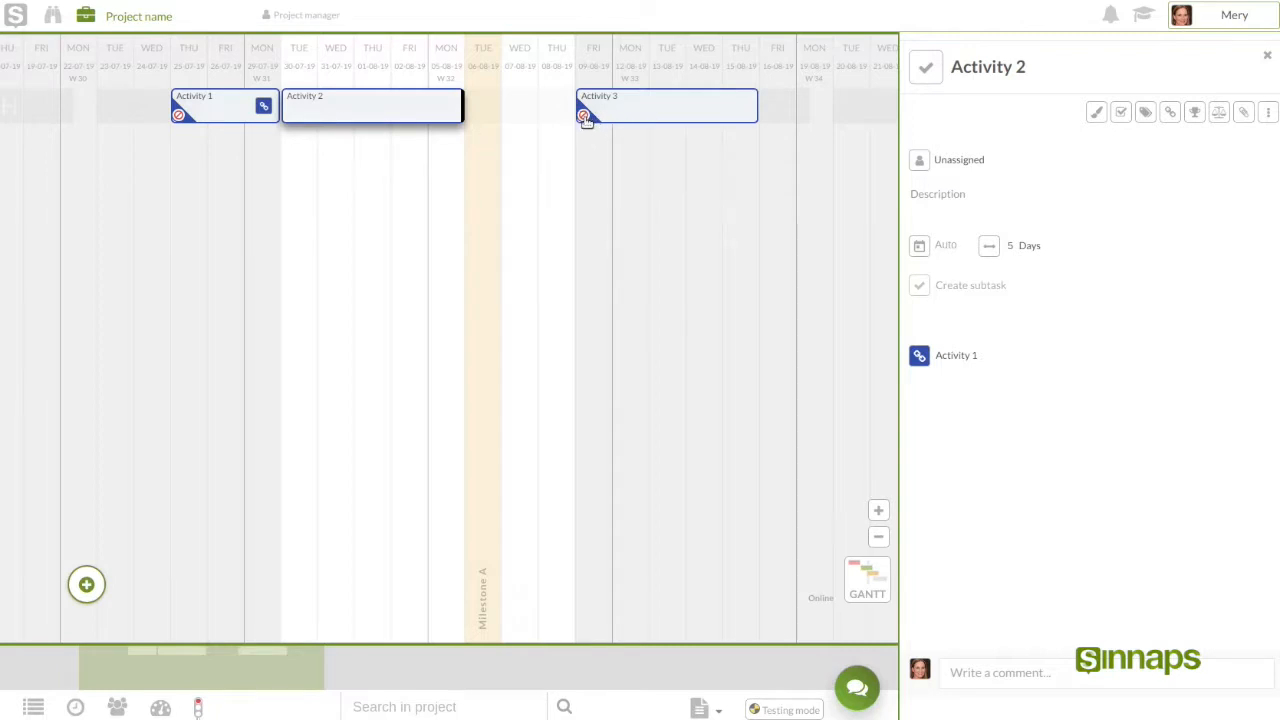
drag(369, 113, 314, 297)
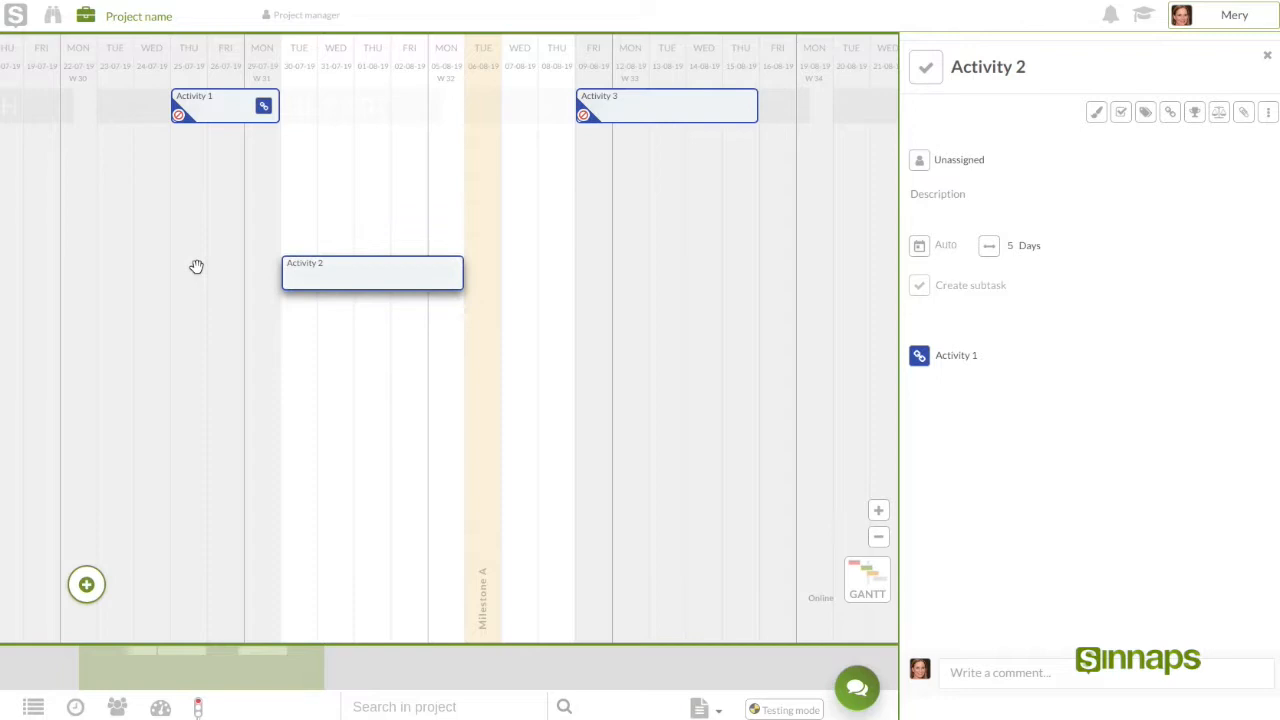
drag(158, 344, 428, 213)
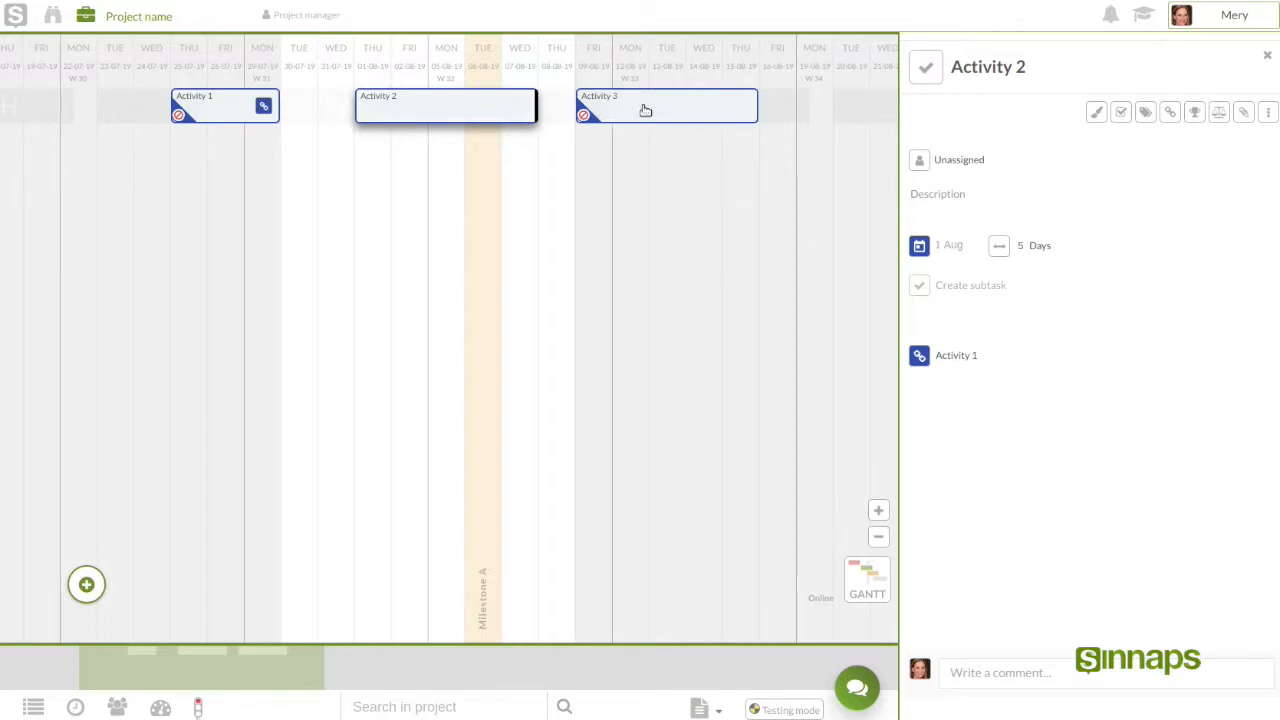
Clear Activity 3's fixed start date, and move Activity 2 on the timeline to start on 6 Aug.
click(640, 116)
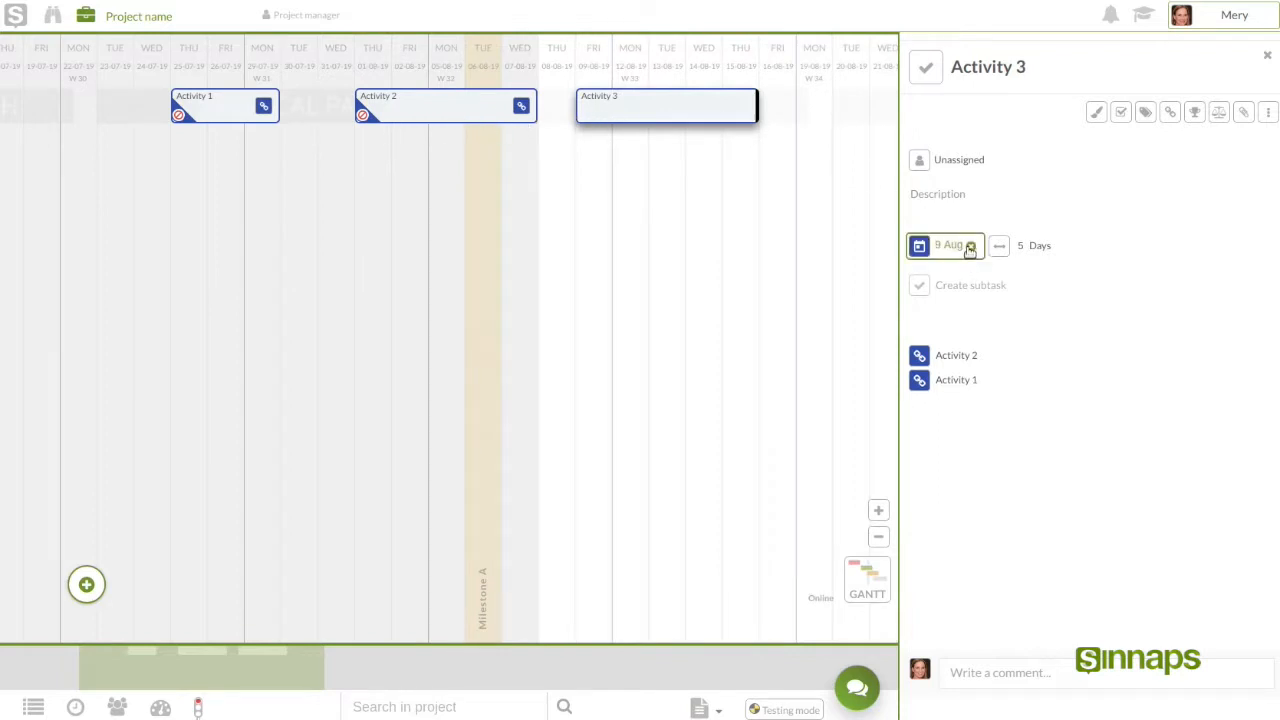
click(970, 248)
click(404, 115)
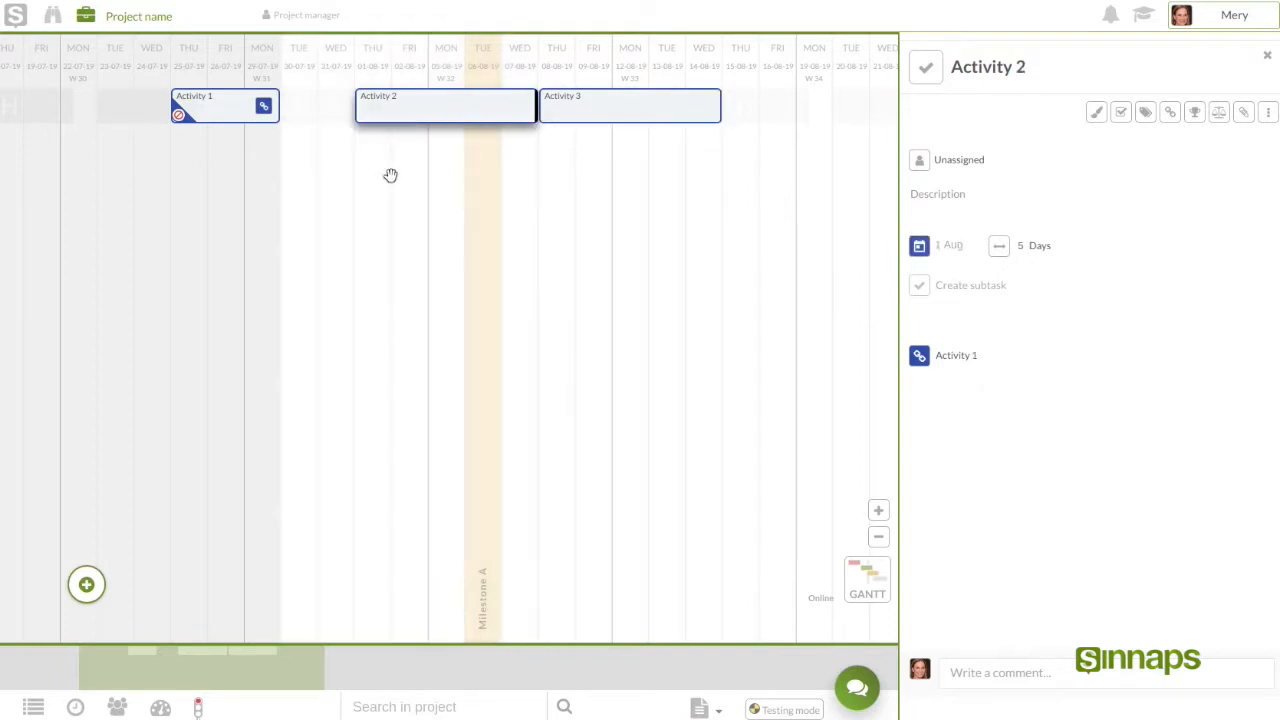
drag(395, 102, 477, 146)
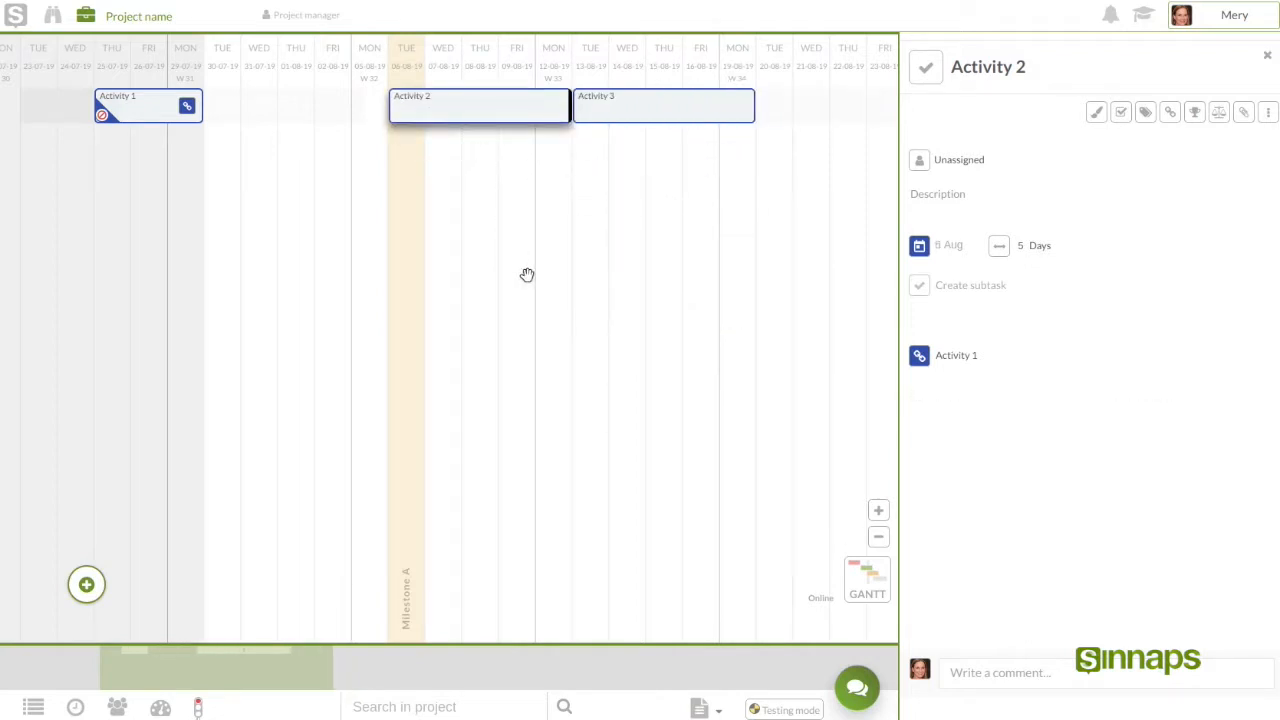
drag(587, 280, 512, 291)
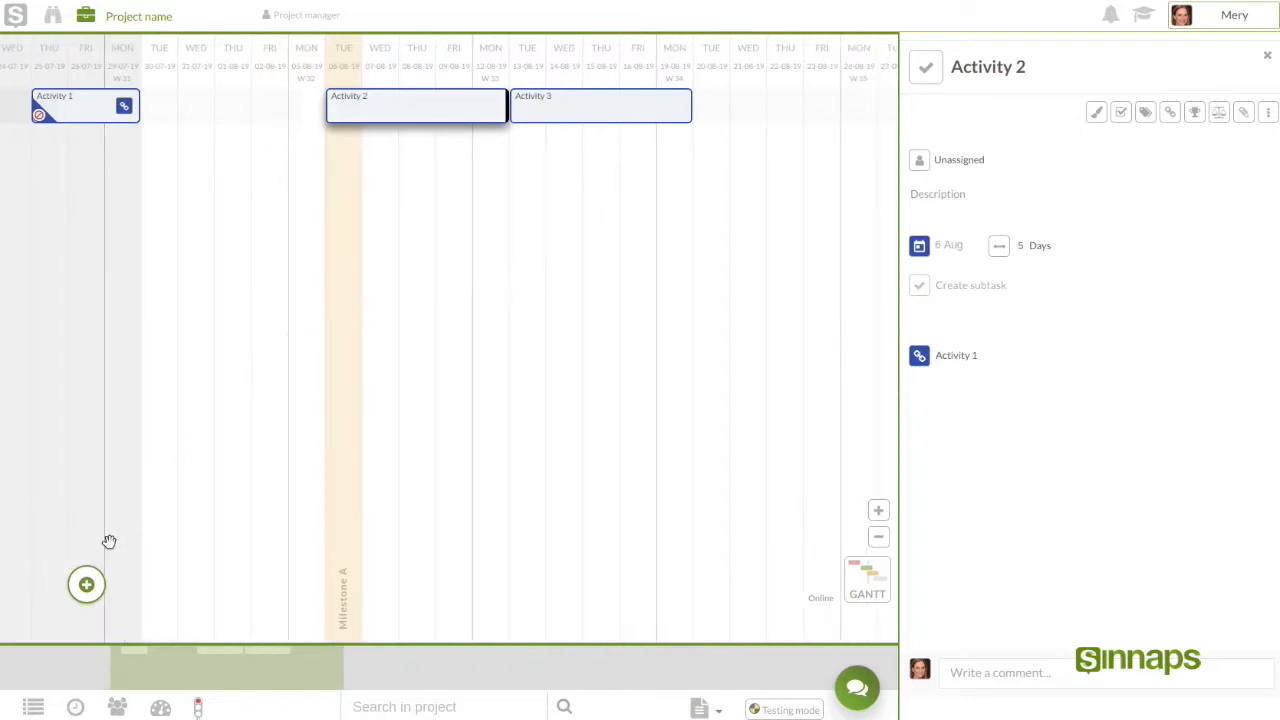
Create a new activity starting on 5 Aug and a second new activity that depends on it.
drag(267, 373, 326, 260)
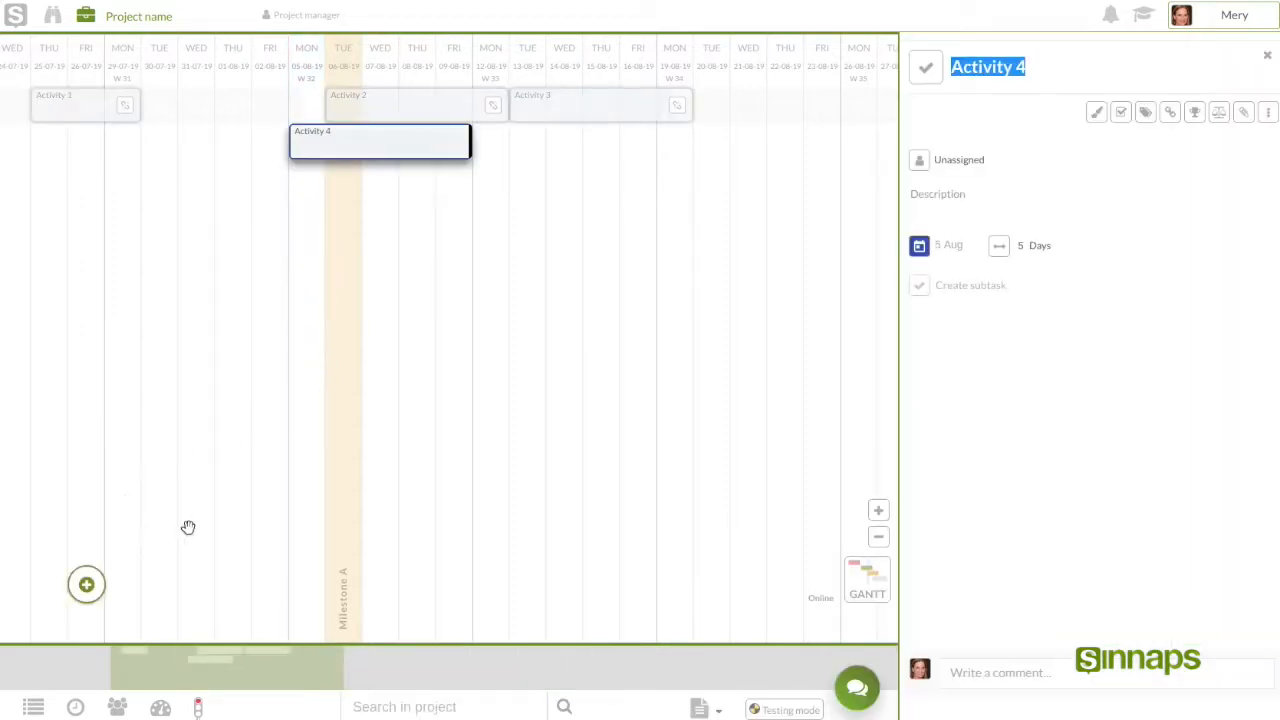
drag(86, 585, 454, 146)
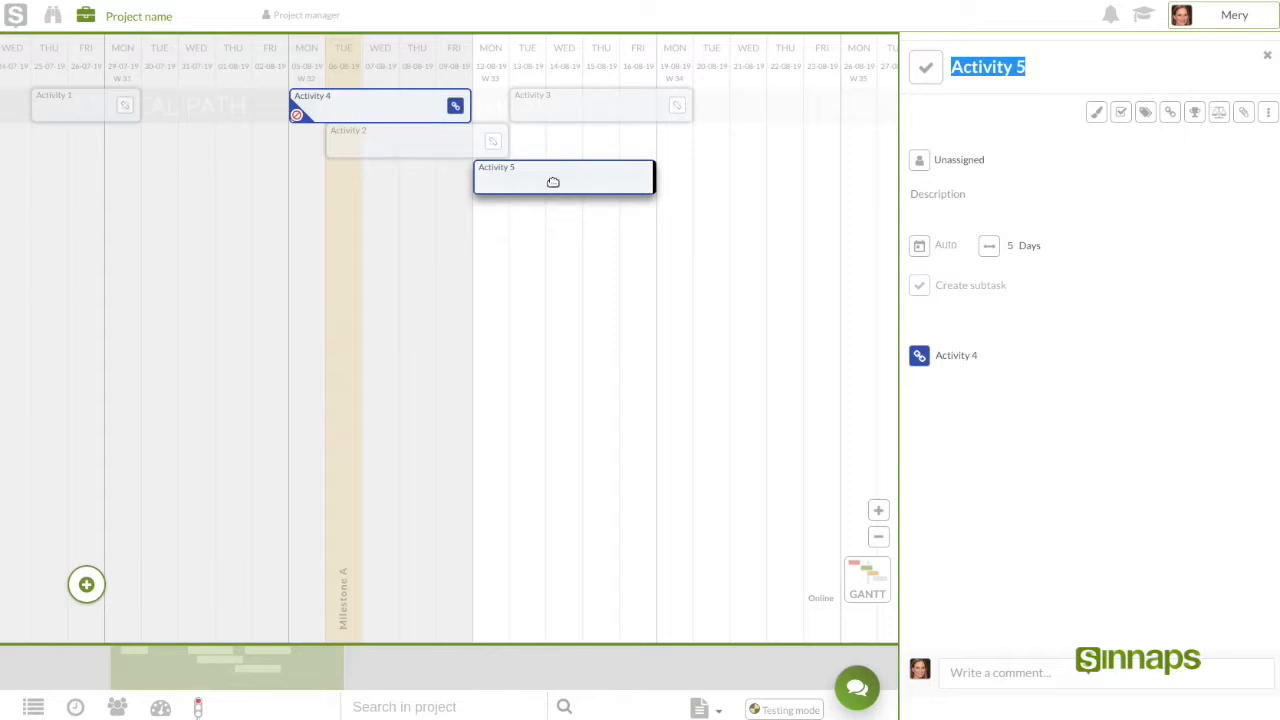
drag(443, 275, 413, 276)
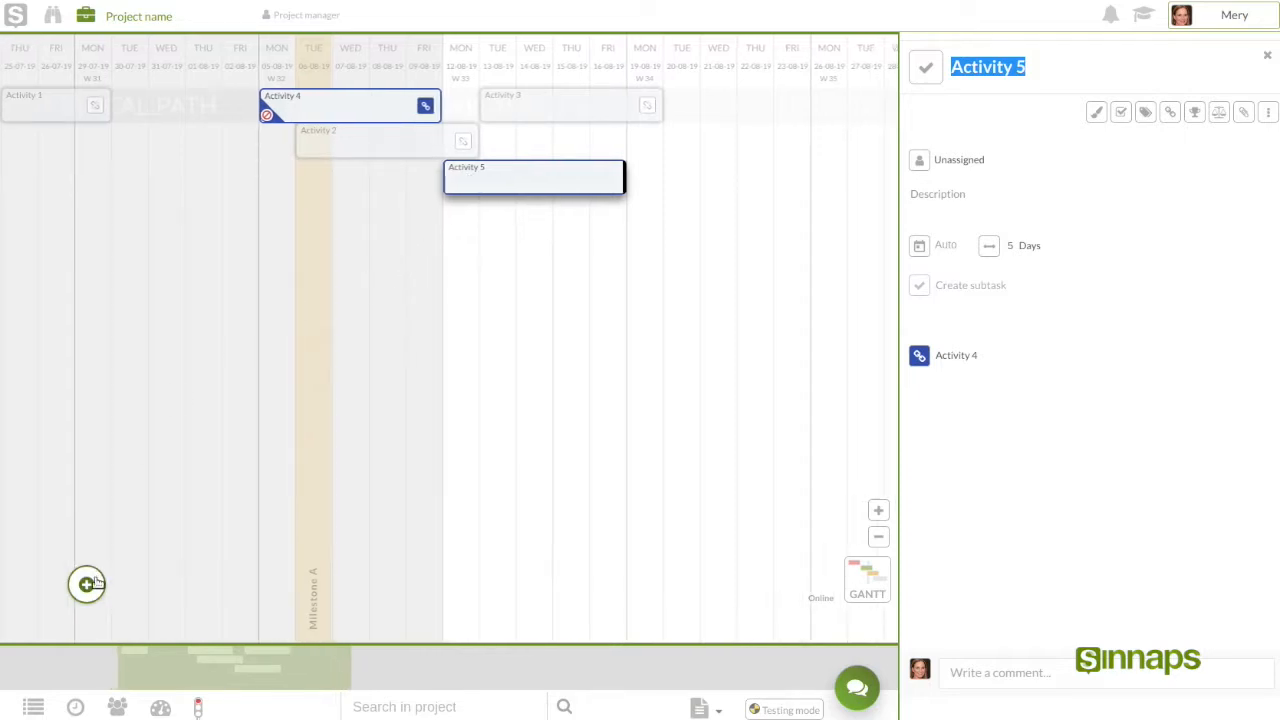
Create another new activity on the timeline that depends on Activity 5.
drag(279, 477, 614, 180)
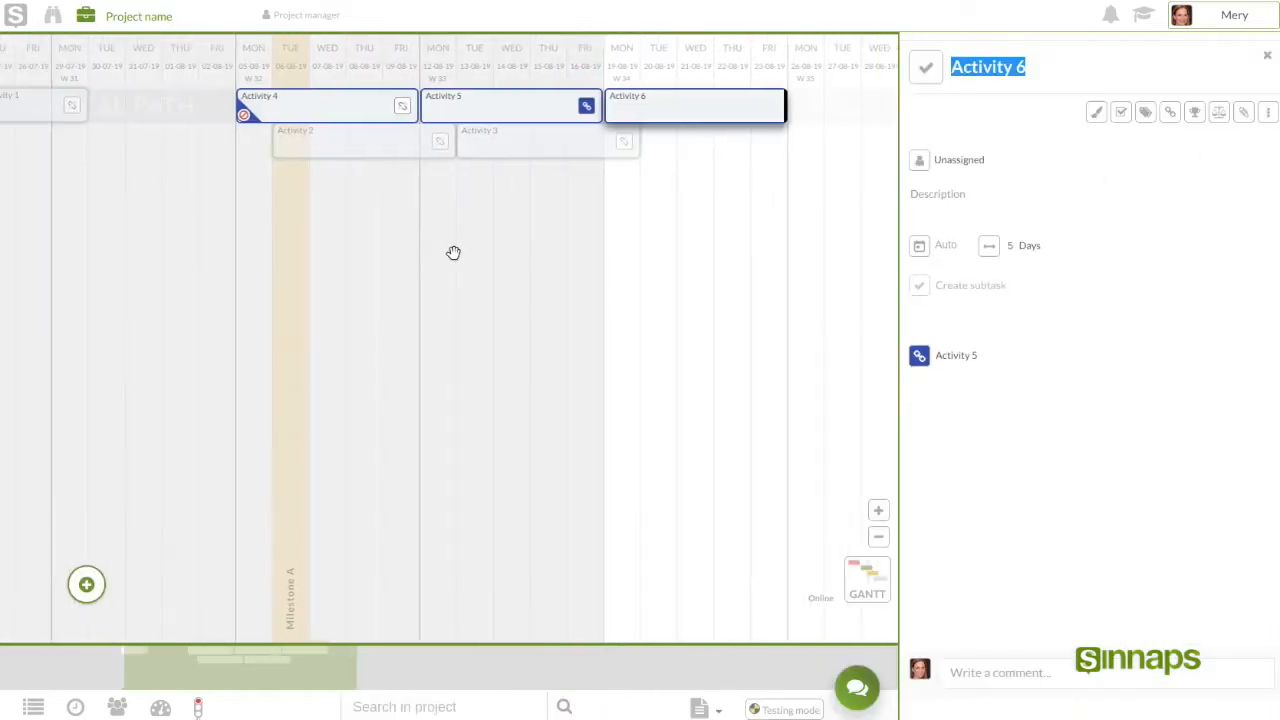
click(266, 466)
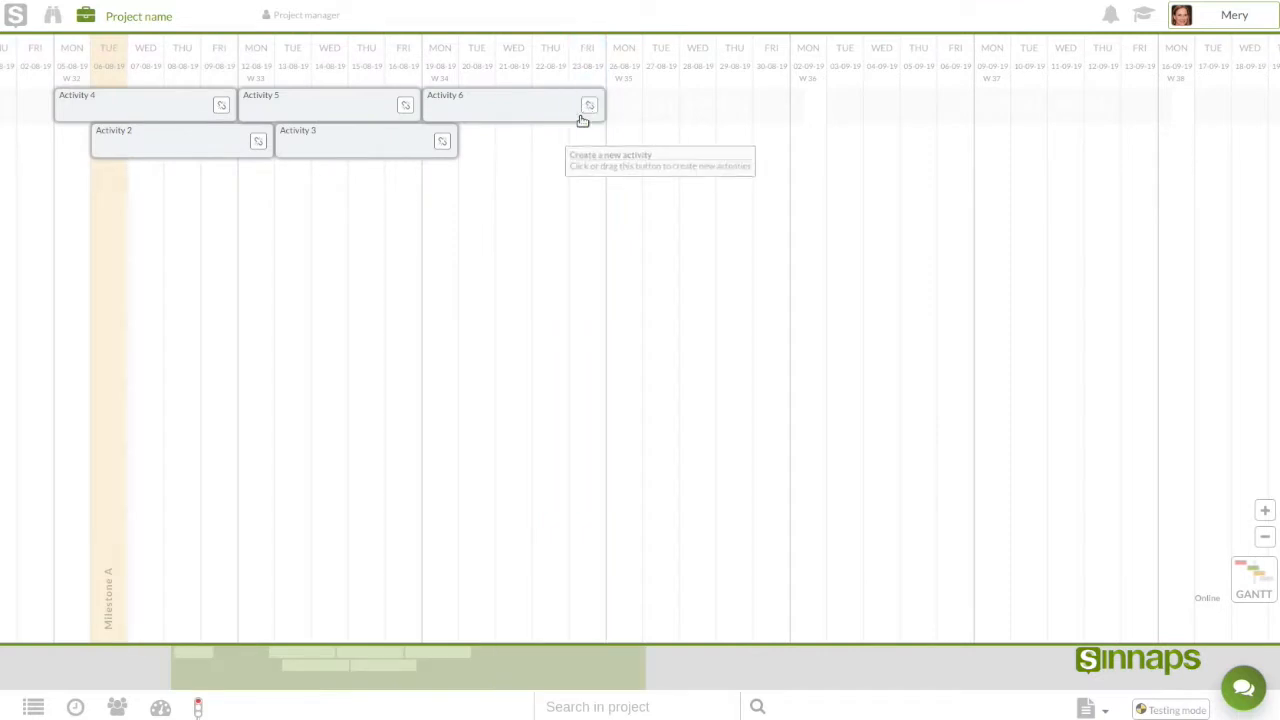
click(587, 110)
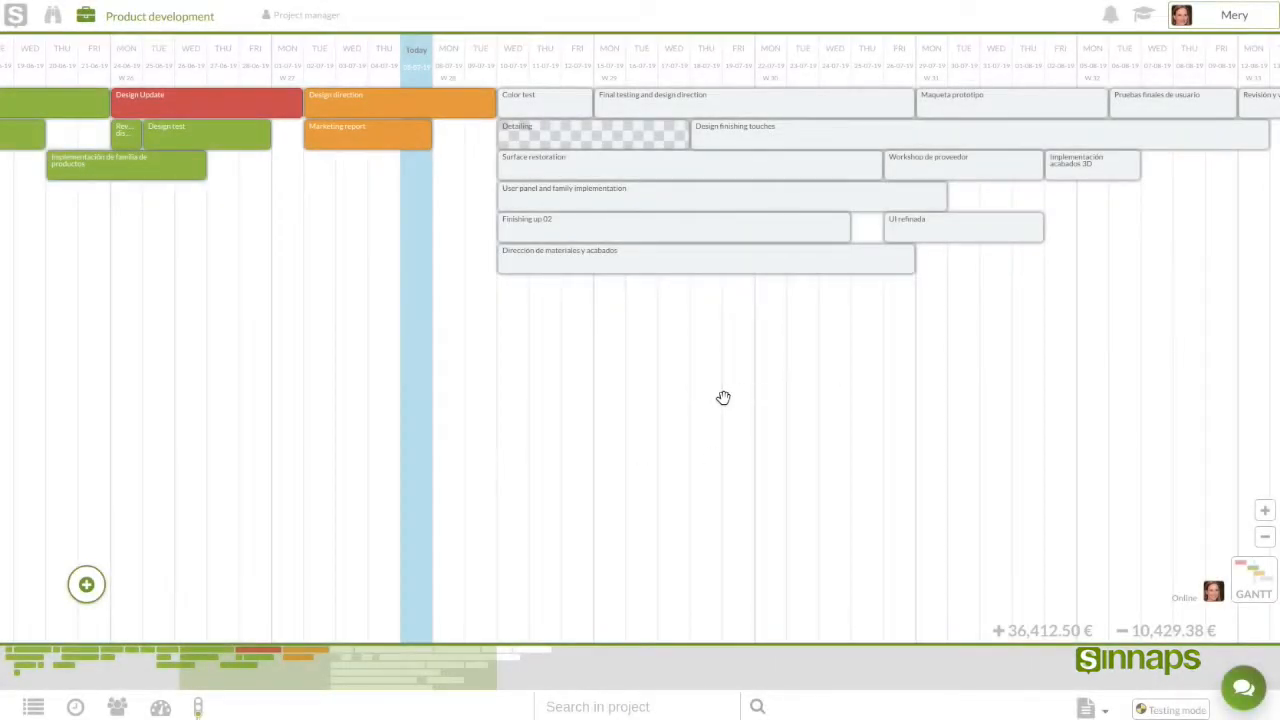
In the Product development project, mark the Design Update activity as completed and close its details.
drag(787, 400, 736, 390)
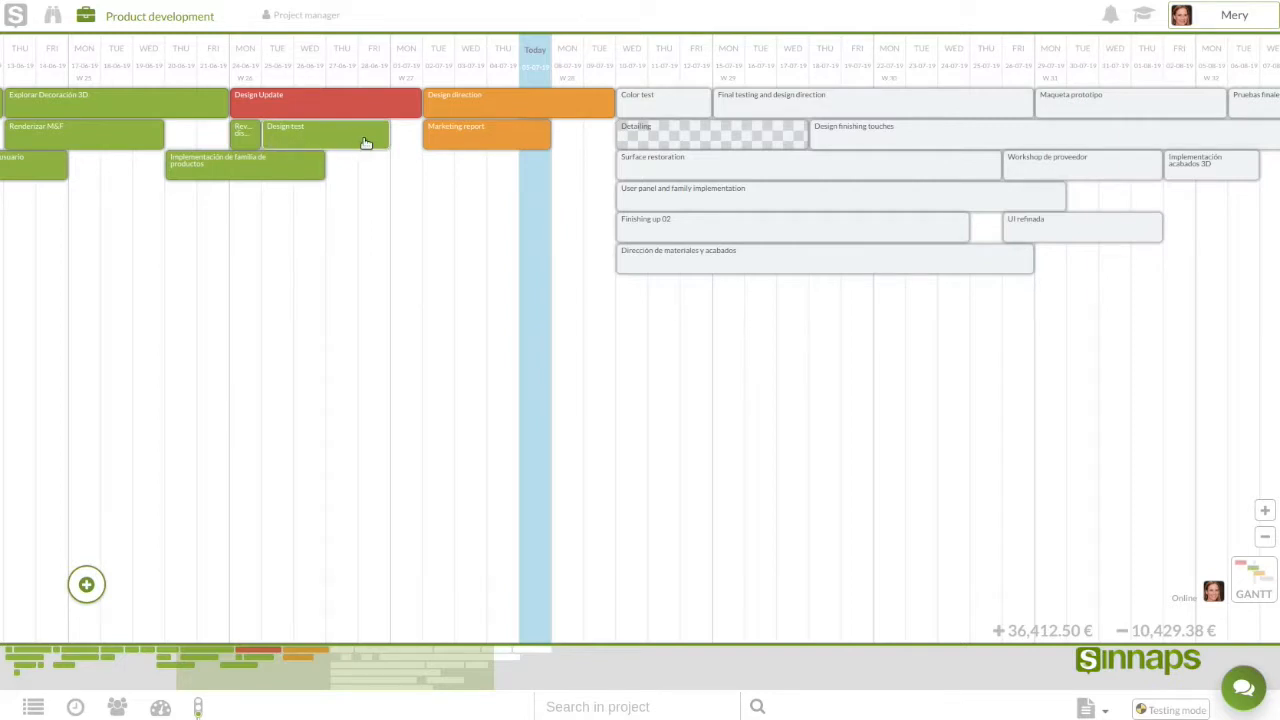
click(288, 107)
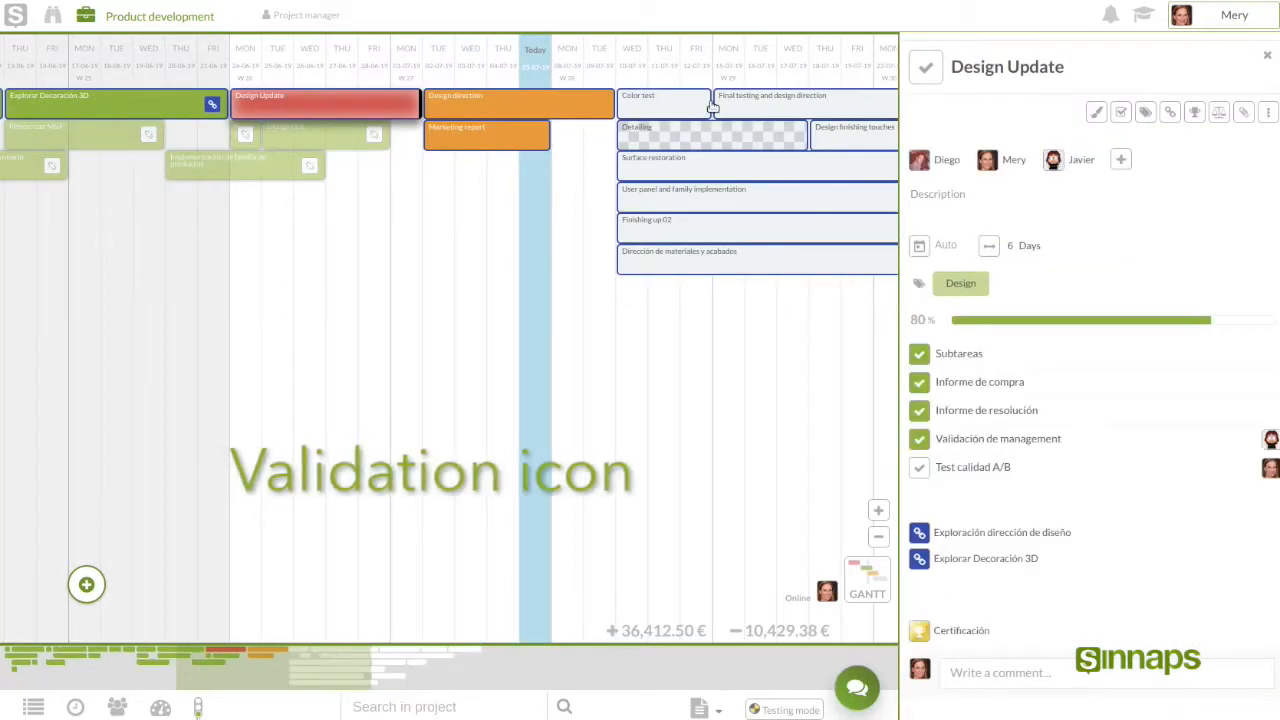
click(928, 72)
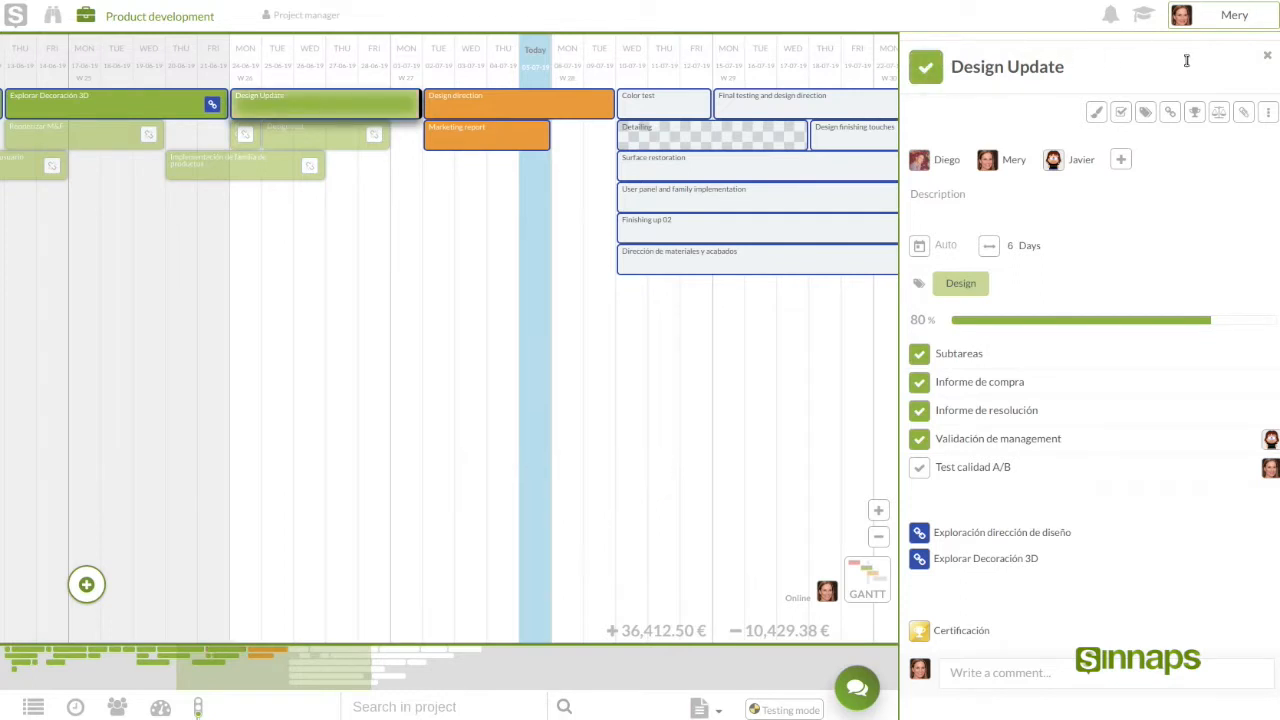
click(927, 73)
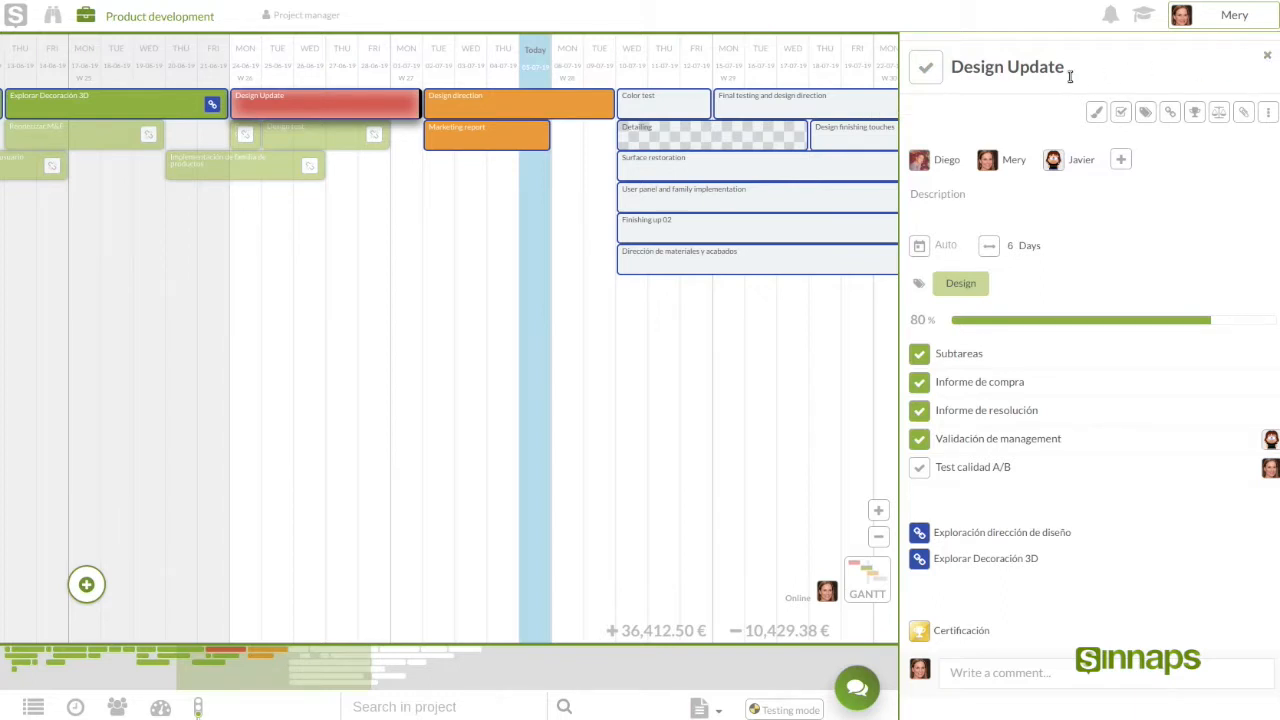
scroll(985, 293, down, 1)
scroll(985, 293, down, 2)
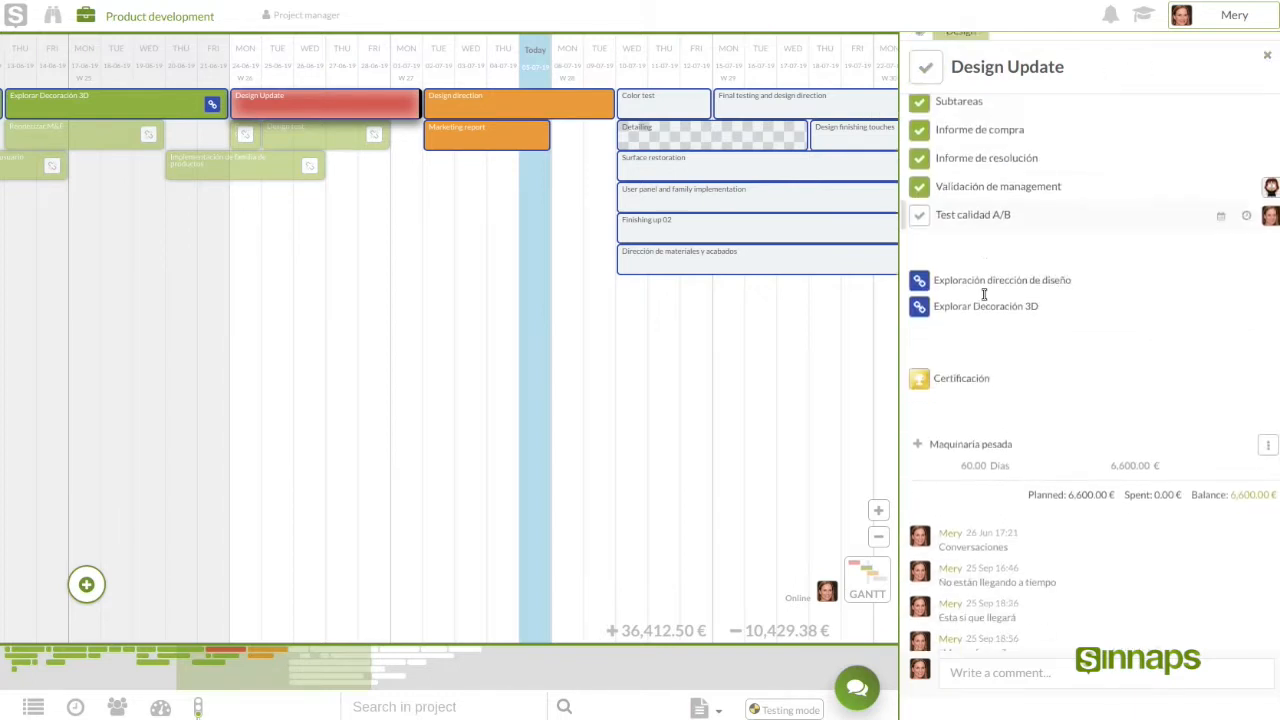
scroll(983, 272, up, 2)
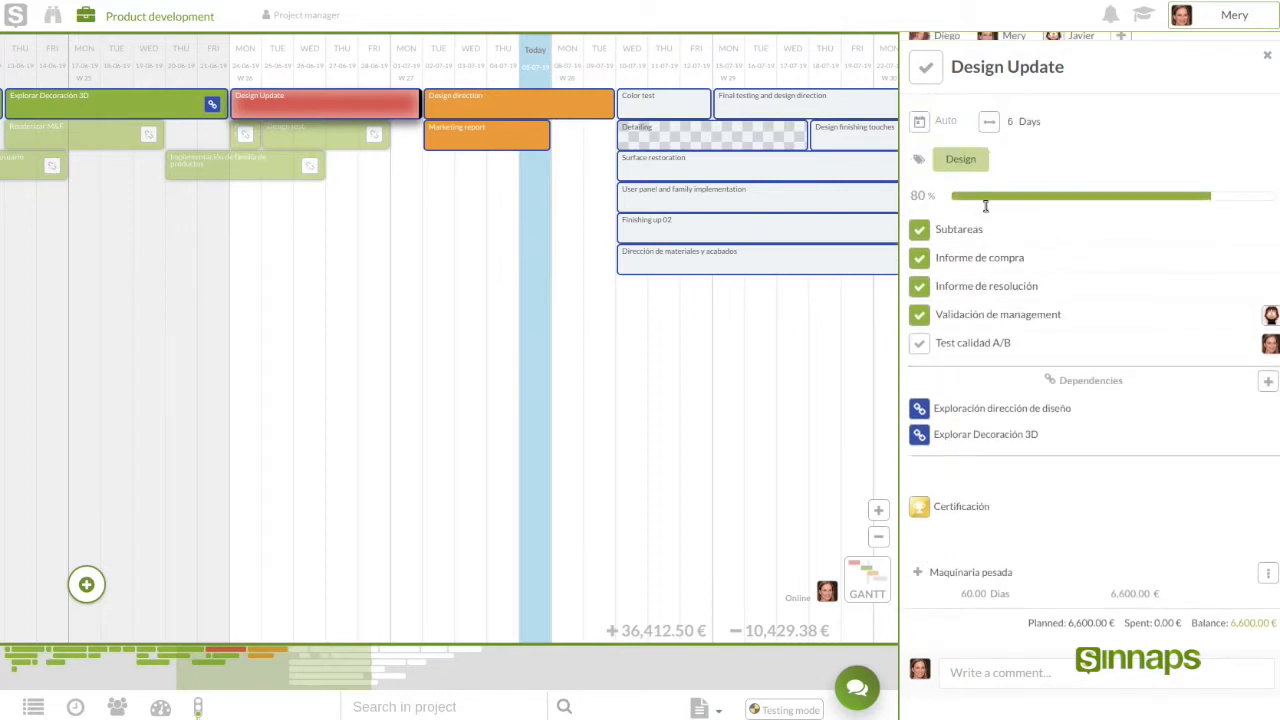
click(926, 70)
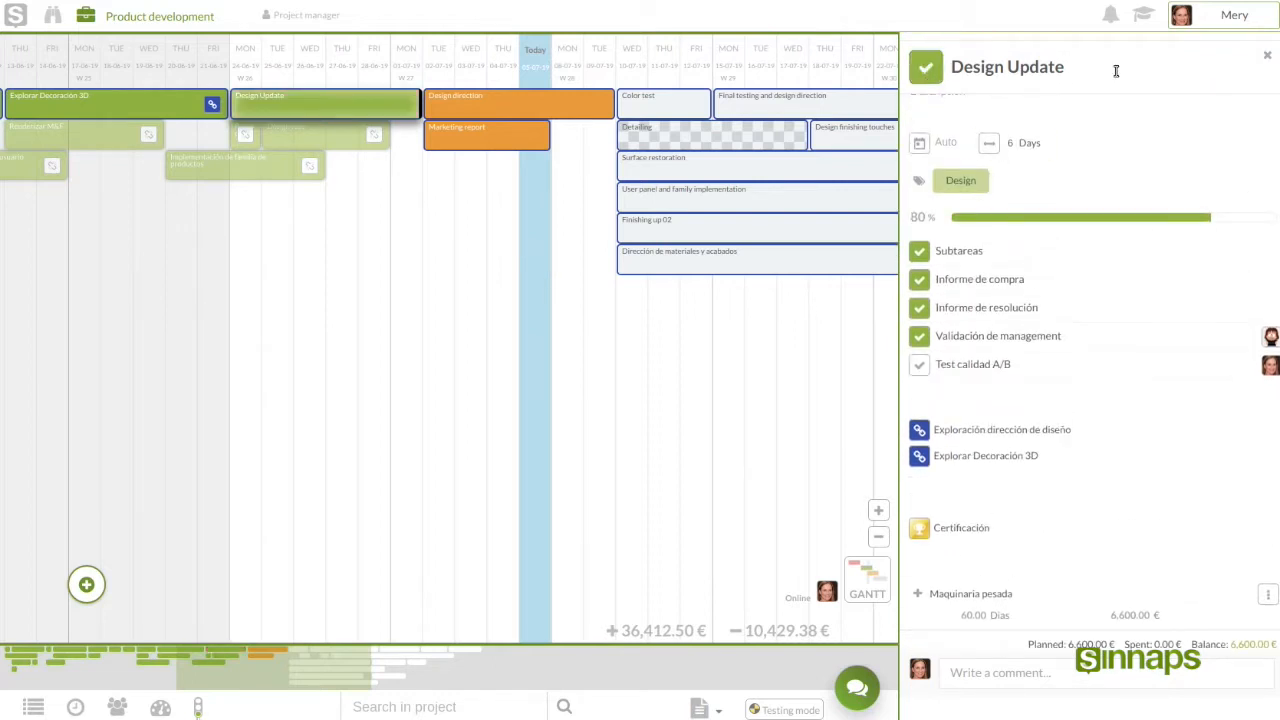
click(1267, 58)
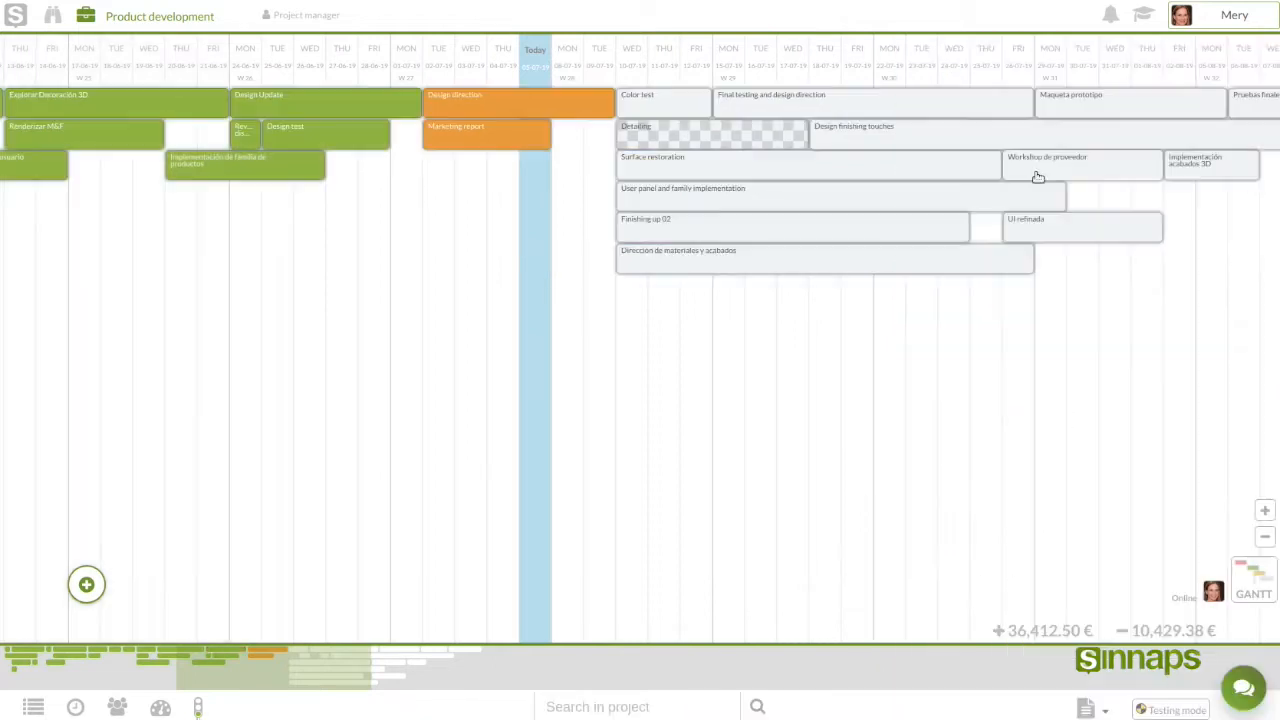
Extend the Design direction activity on the timeline so that it ends on 12 Jul.
drag(420, 358, 334, 366)
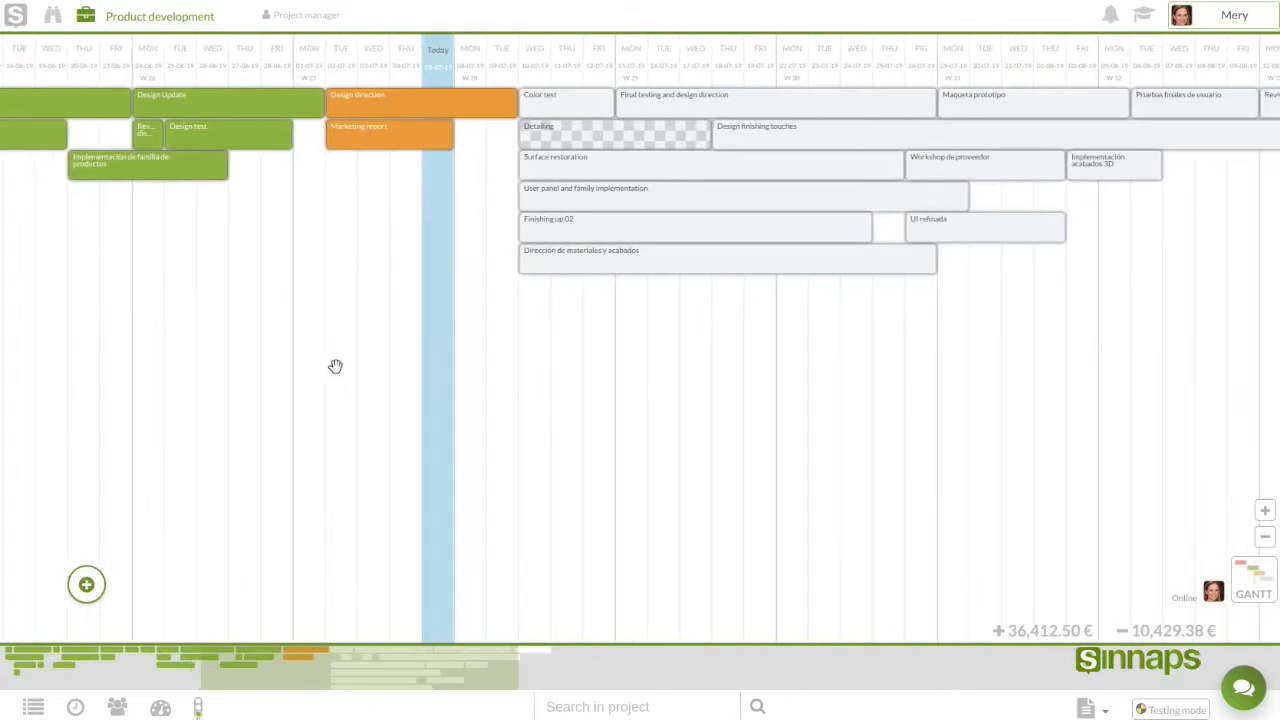
click(422, 99)
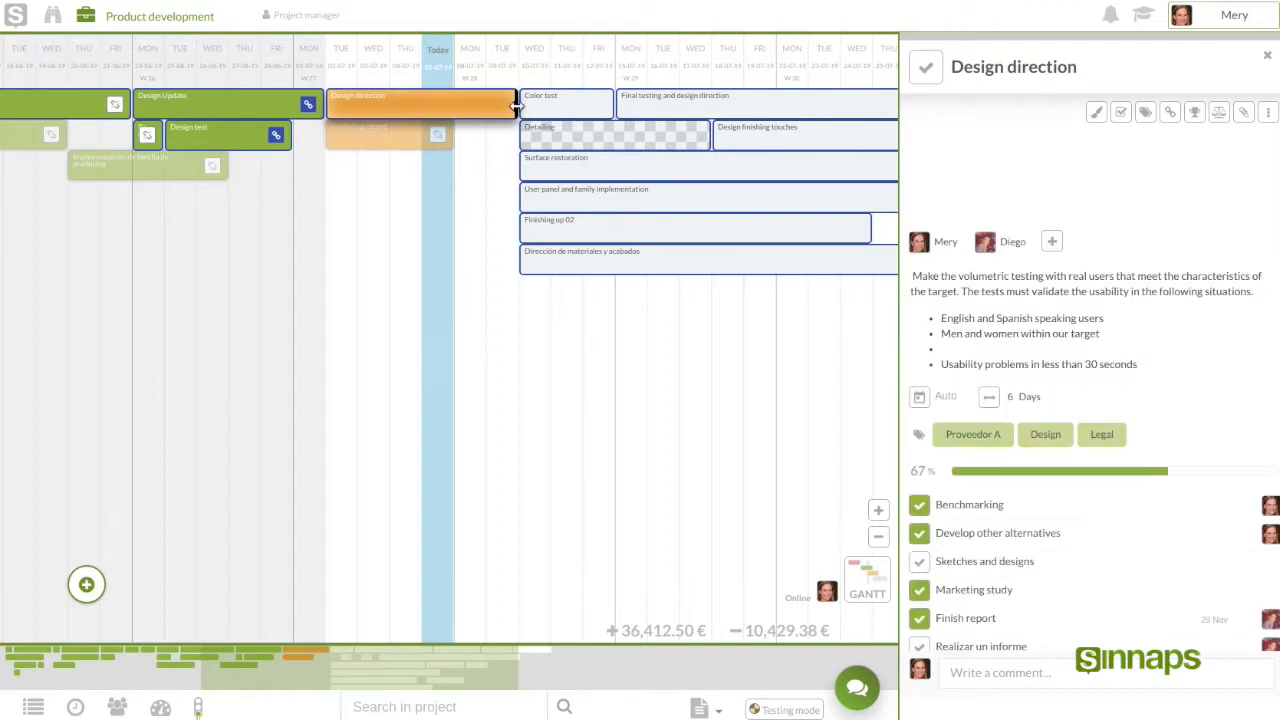
drag(517, 106, 612, 104)
drag(520, 243, 351, 258)
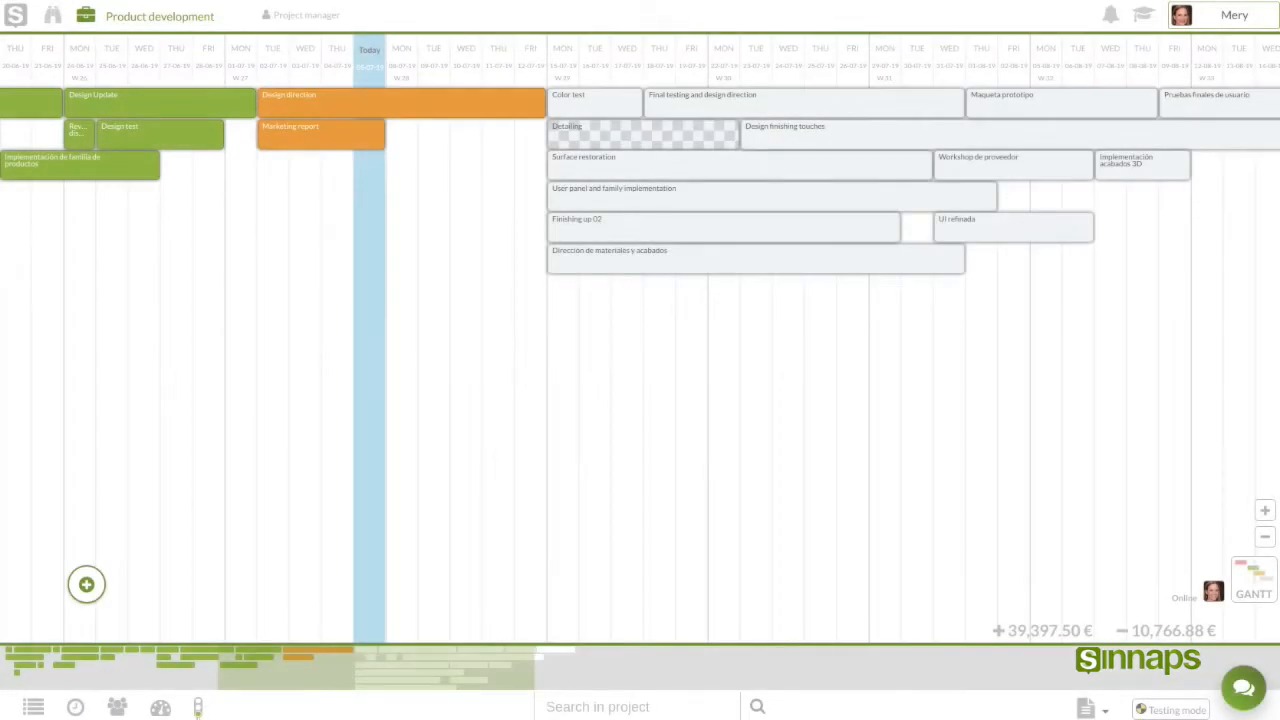
Display the Product development plan as a Gantt chart and look over its June to August activities.
drag(298, 304, 481, 304)
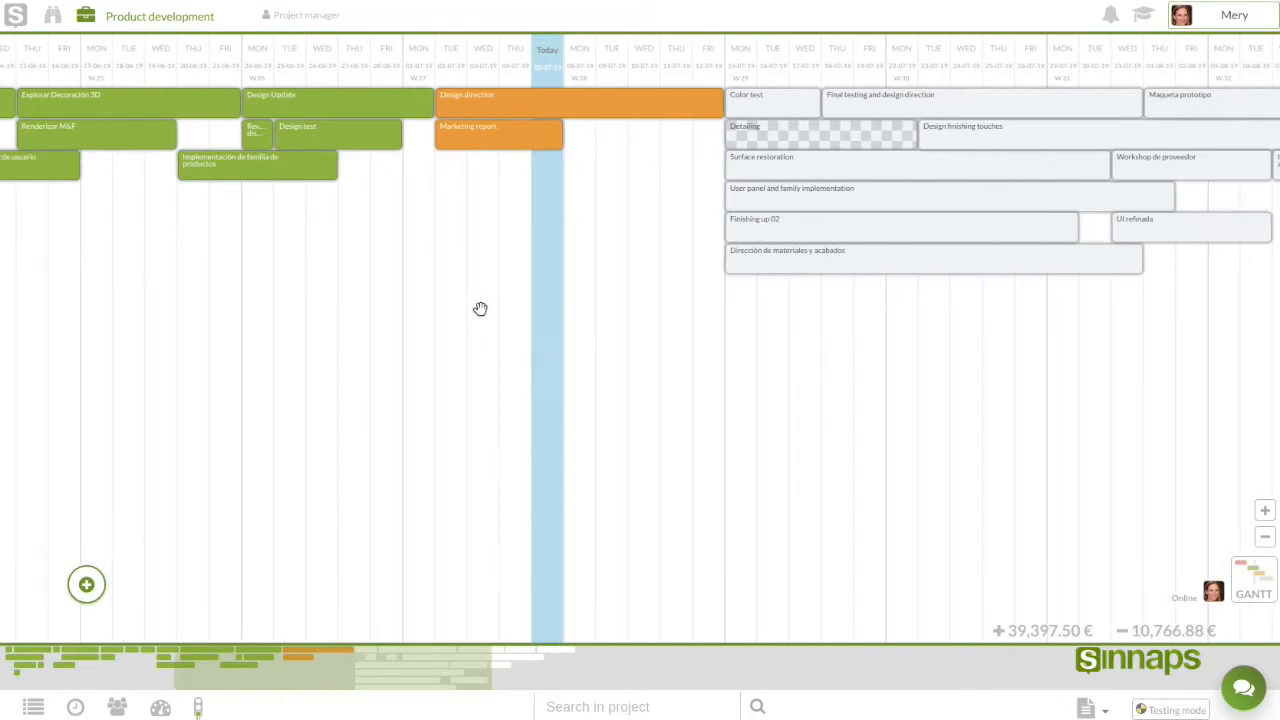
scroll(485, 309, down, 4)
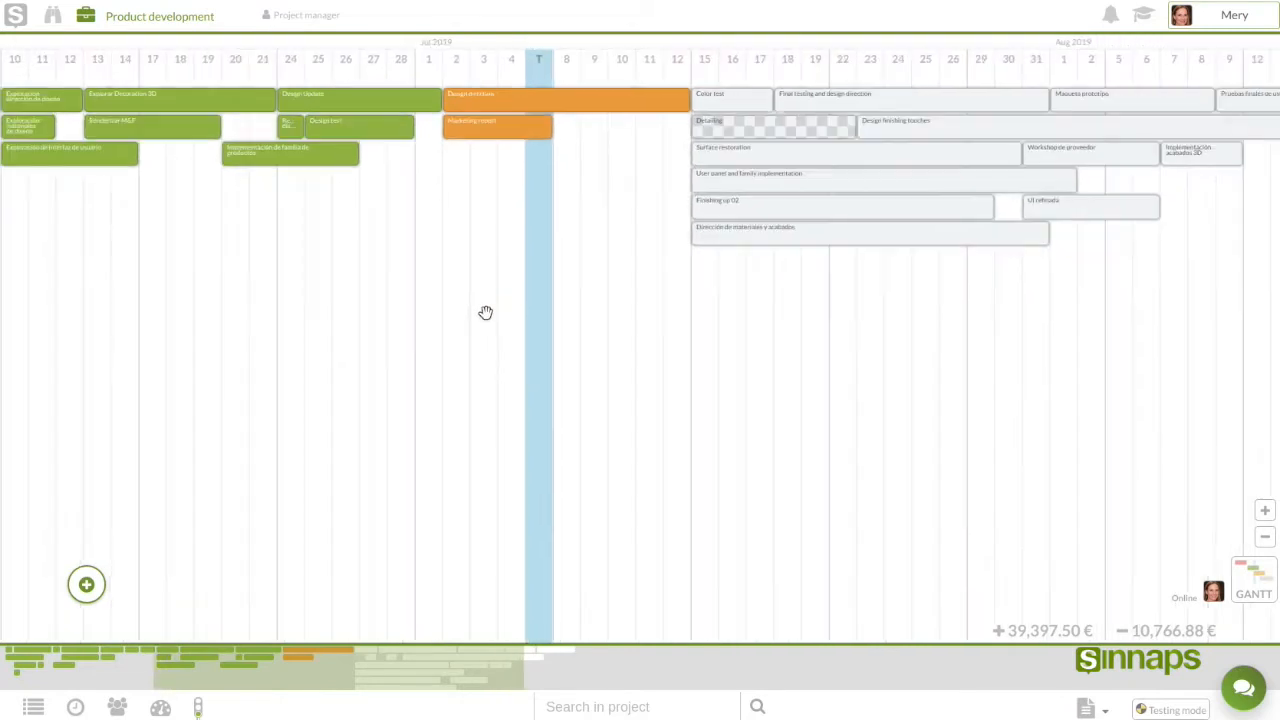
drag(343, 305, 690, 326)
drag(518, 328, 314, 346)
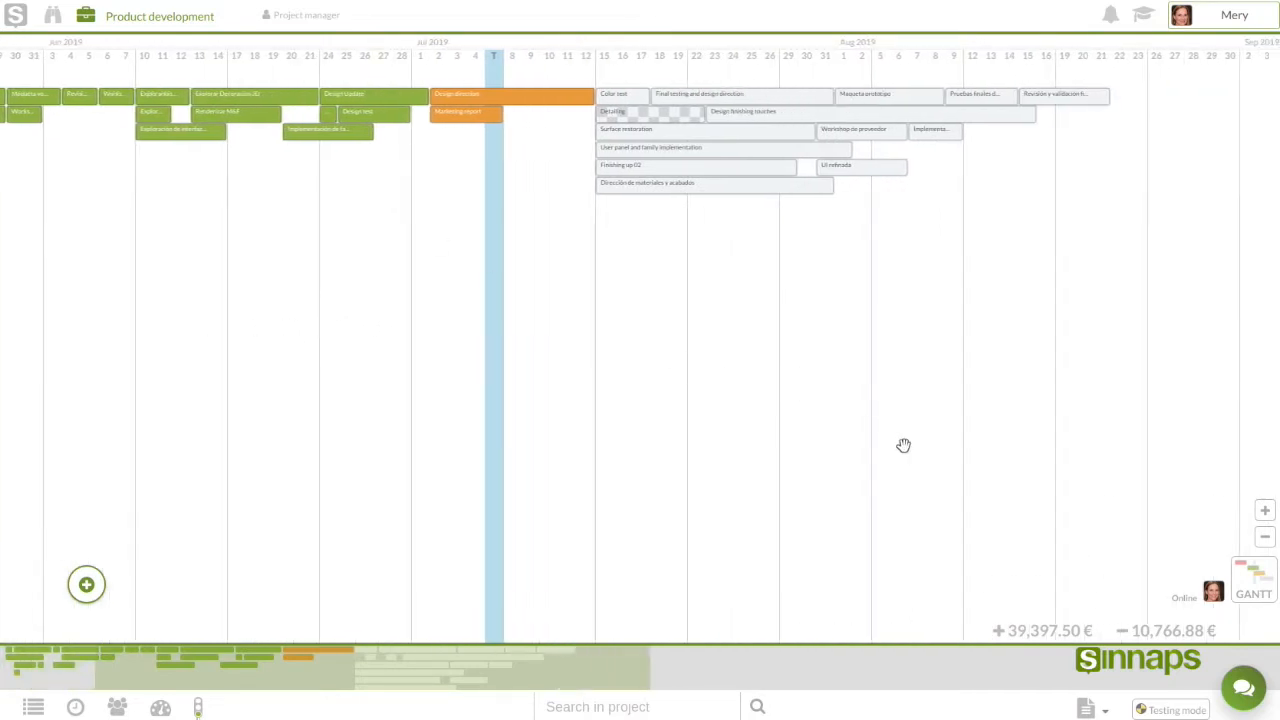
click(1266, 588)
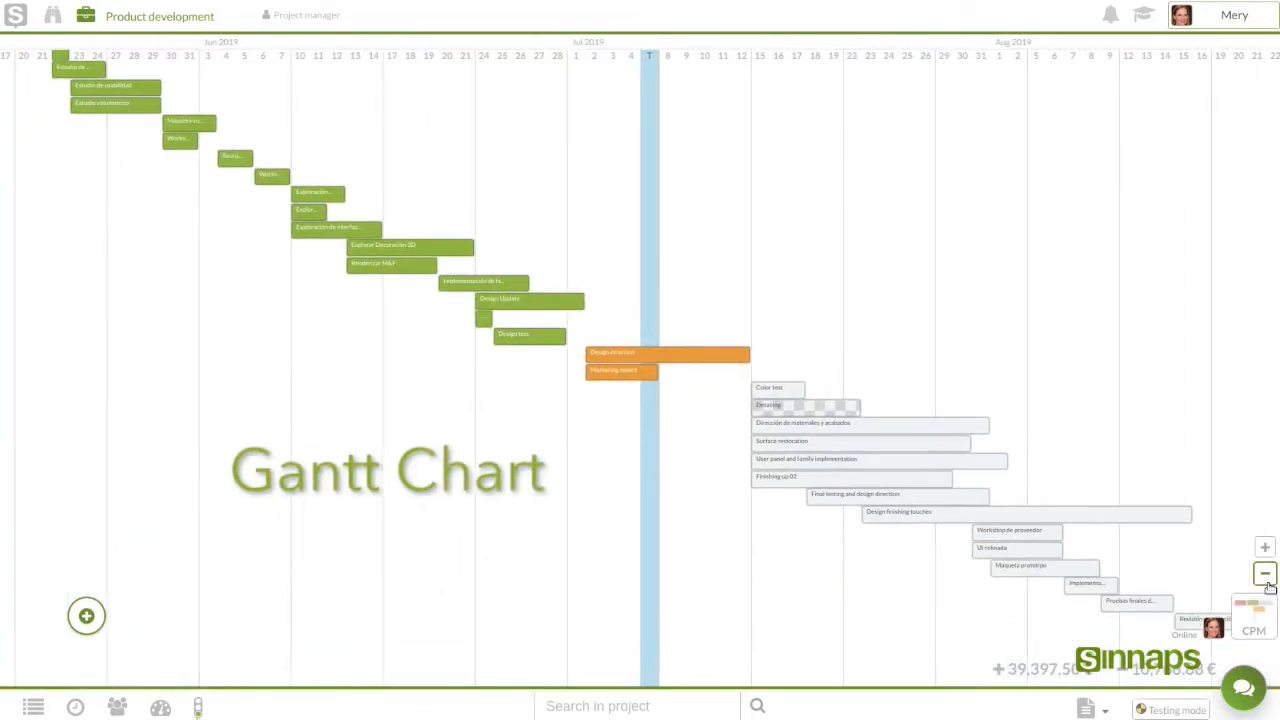
drag(728, 541, 600, 537)
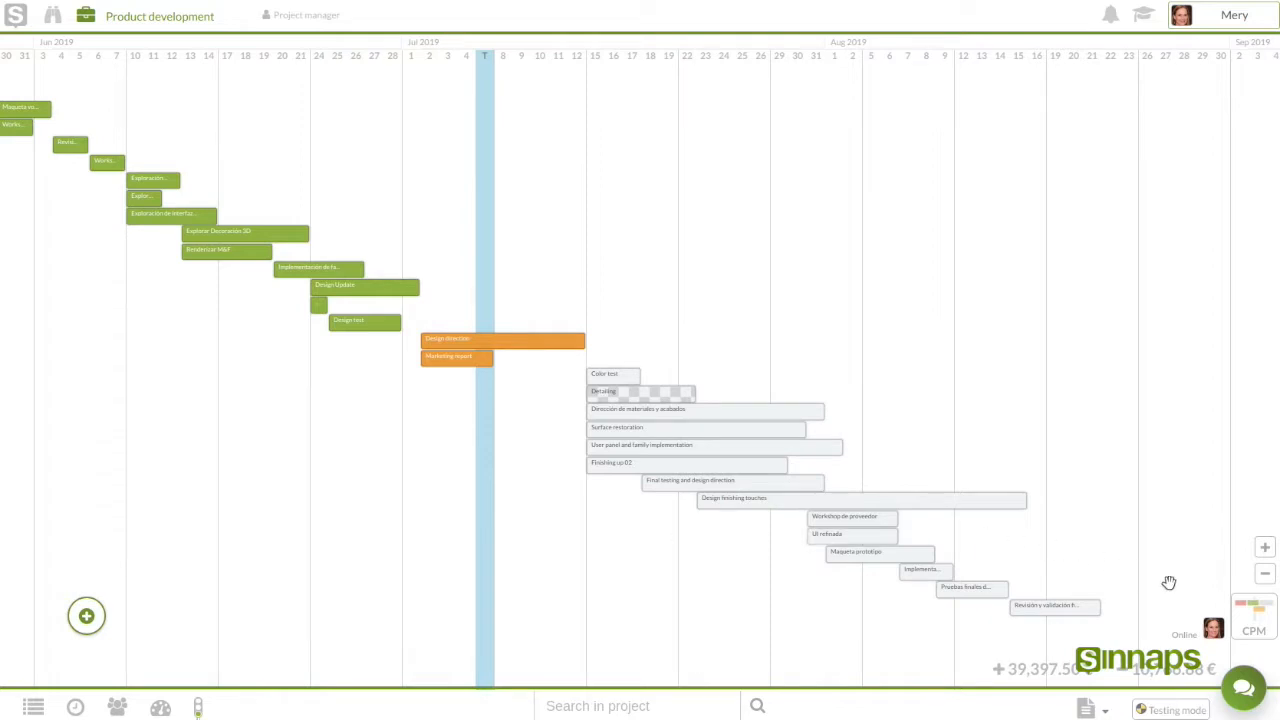
Return the plan to the critical path (CPM) view and examine its July and August activities.
click(1250, 622)
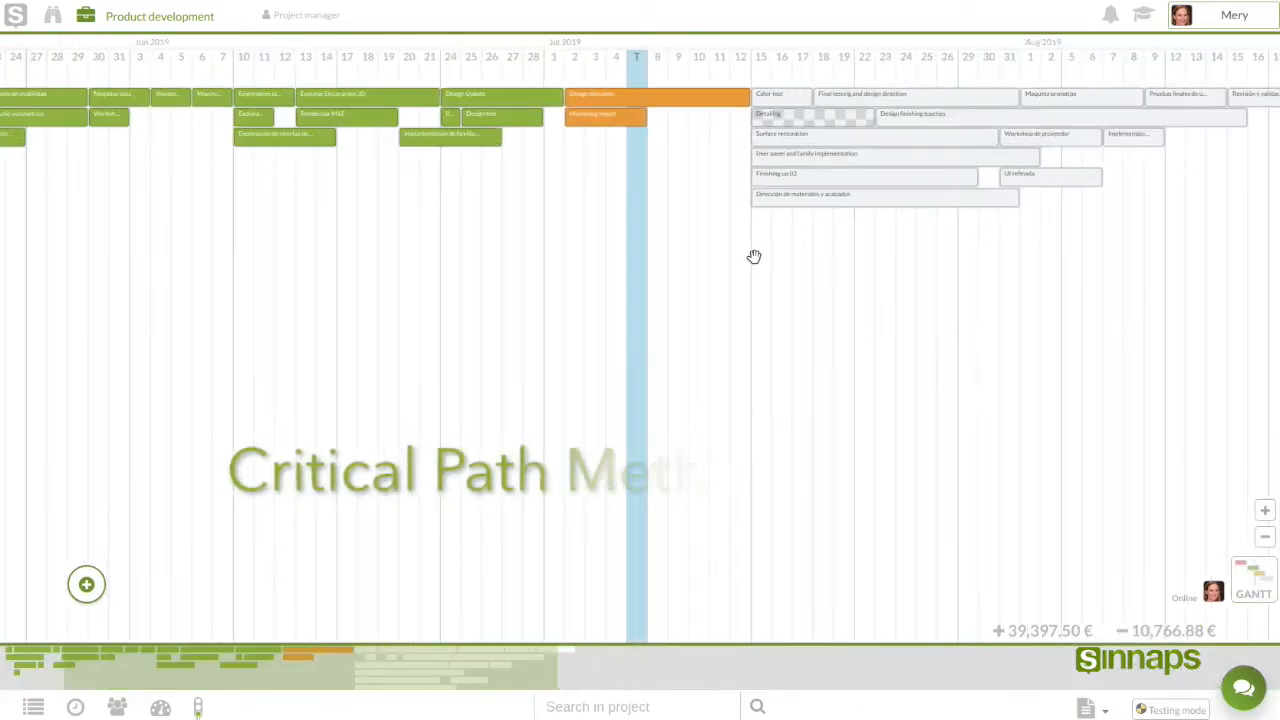
drag(708, 340, 317, 286)
scroll(317, 286, up, 1)
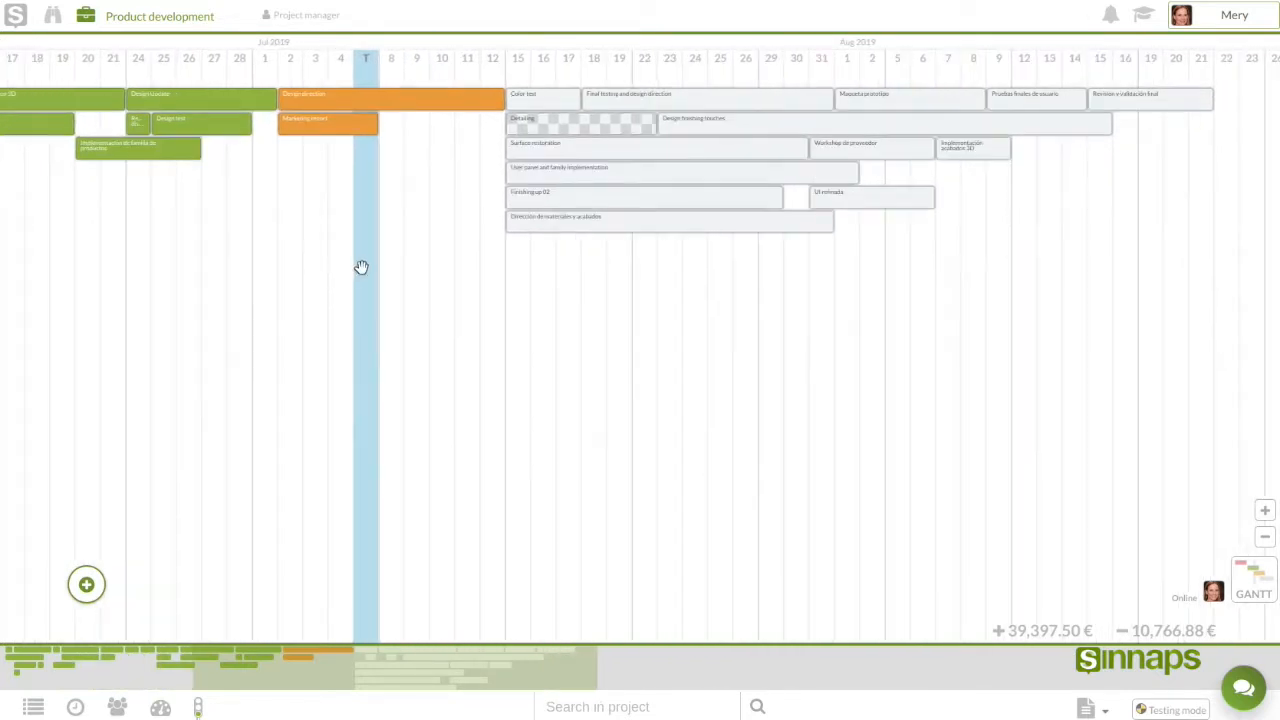
scroll(360, 326, up, 1)
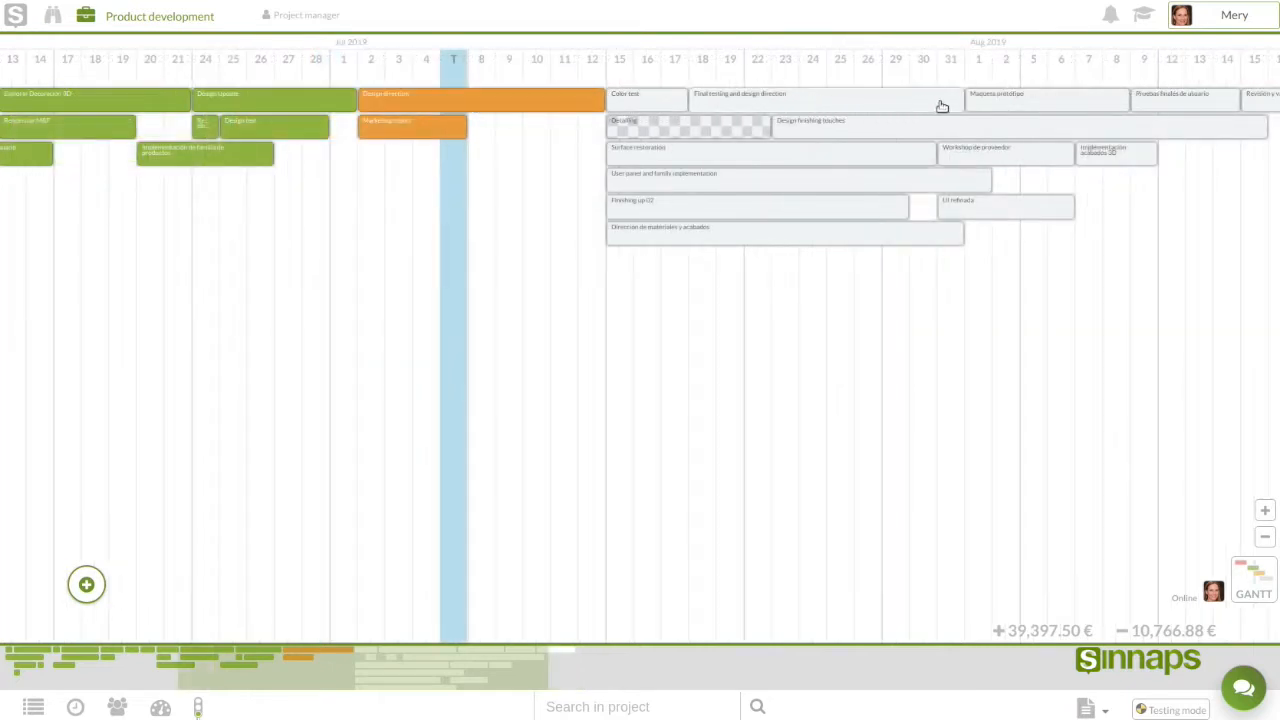
Examine the upper and lower rows of the July and August activities in the Product development critical path plan.
drag(1211, 203, 946, 229)
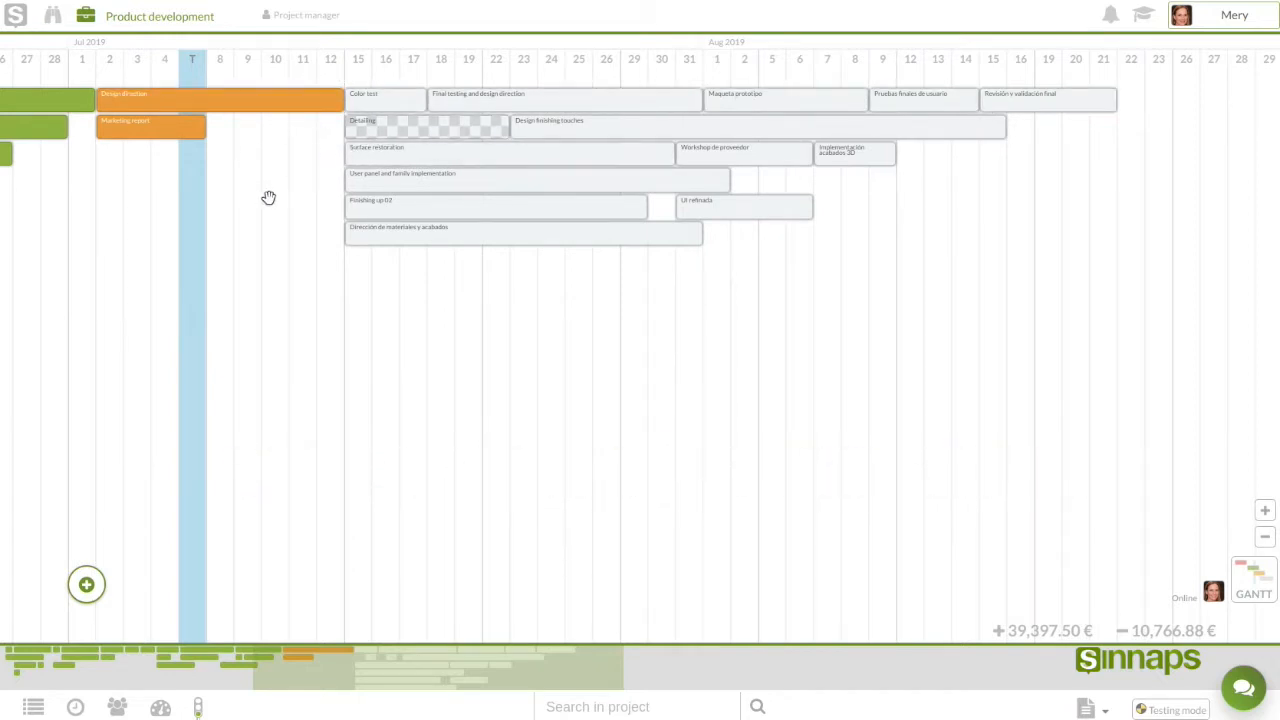
scroll(268, 197, up, 1)
scroll(270, 205, up, 2)
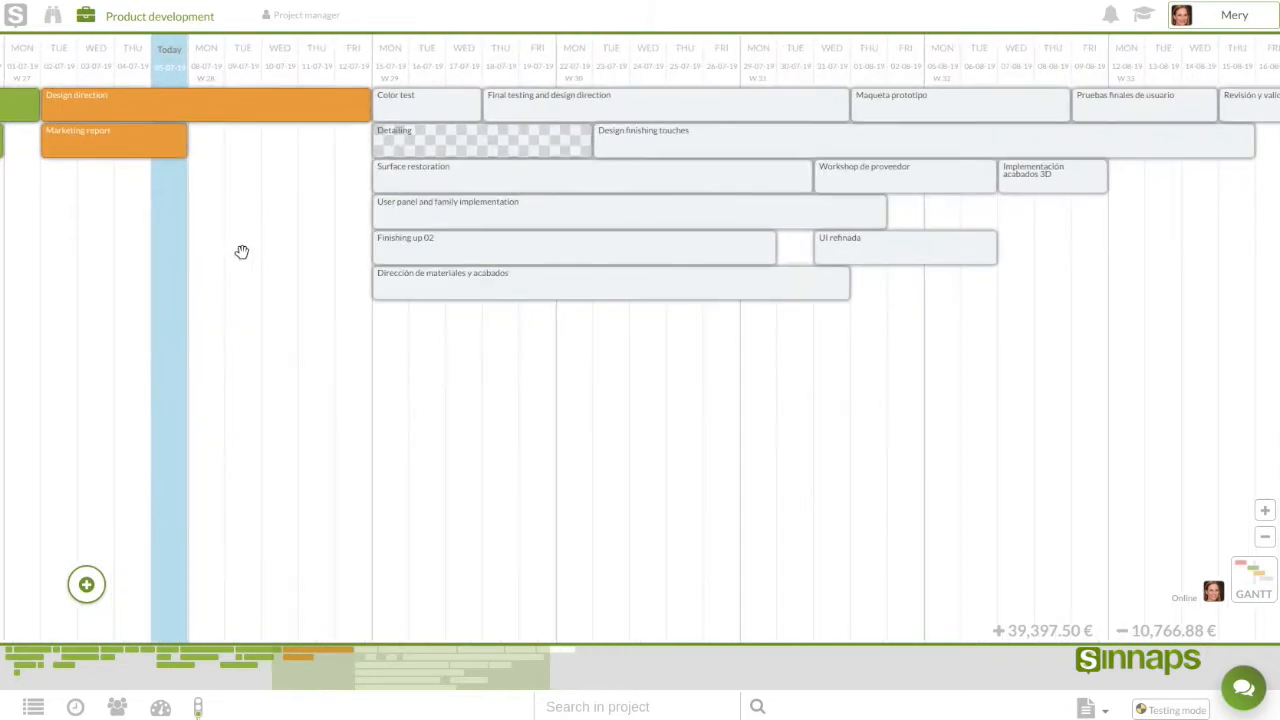
drag(249, 271, 451, 200)
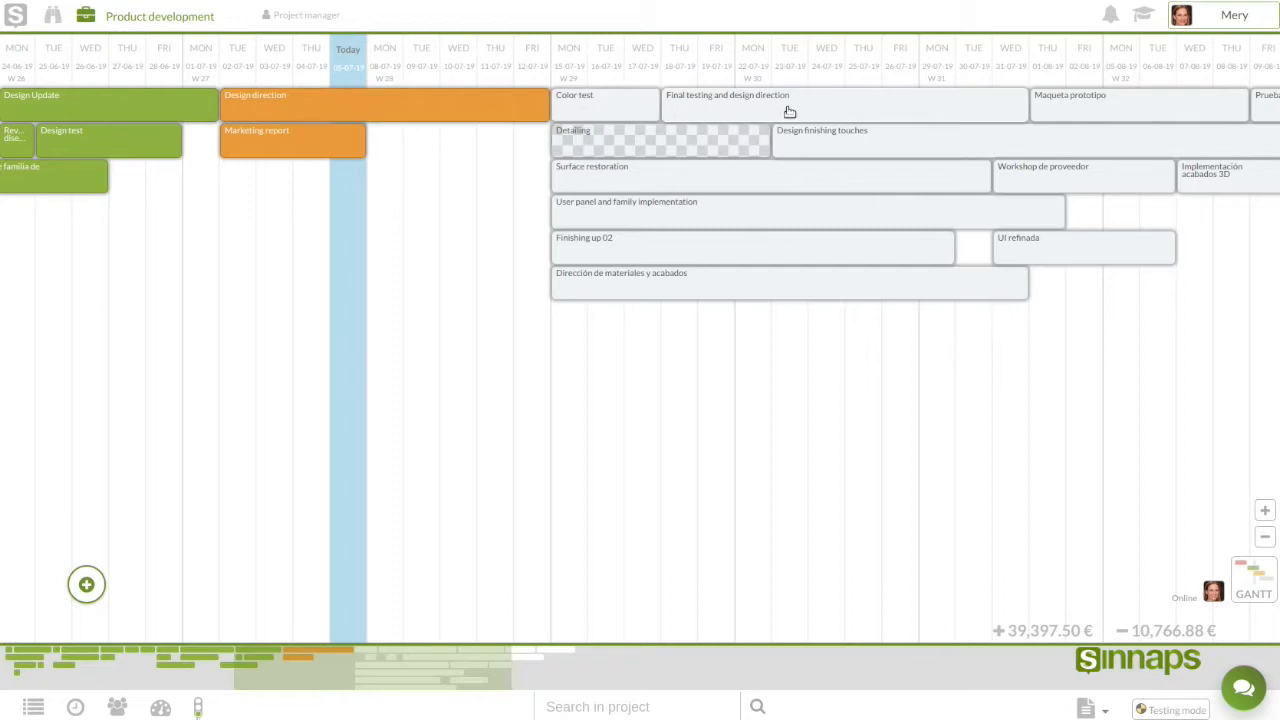
drag(1096, 358, 863, 383)
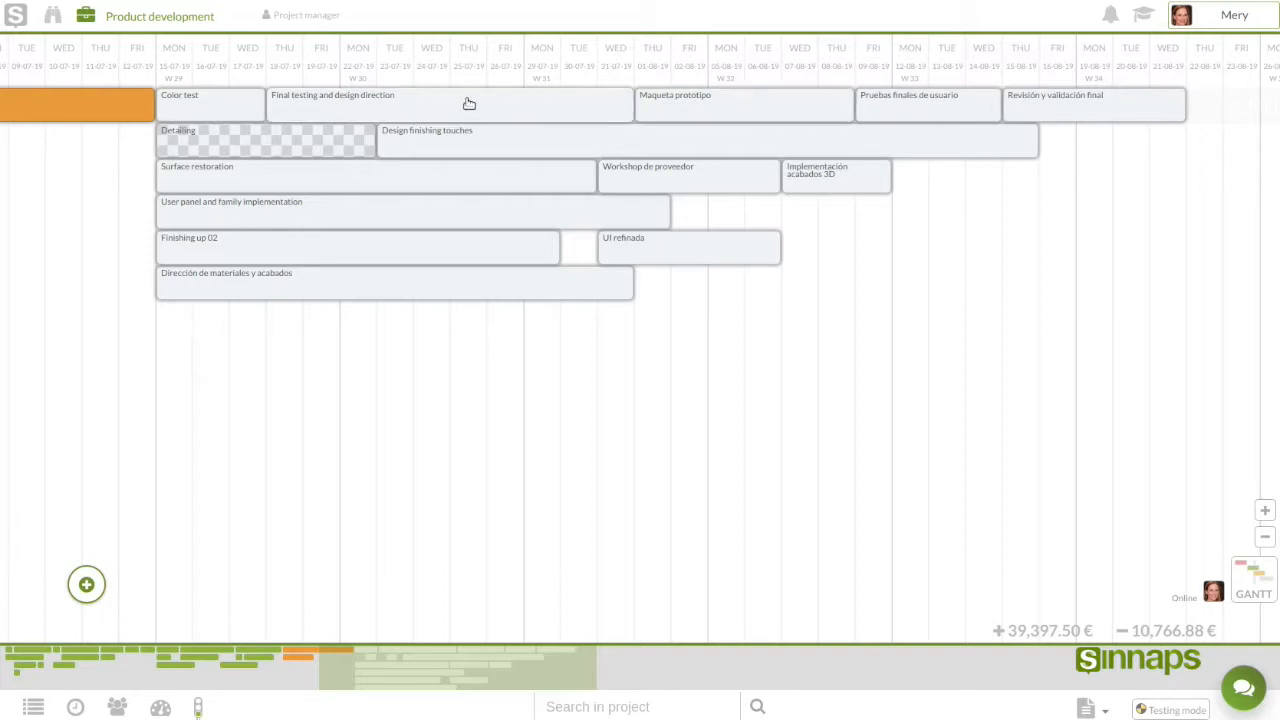
drag(103, 414, 469, 429)
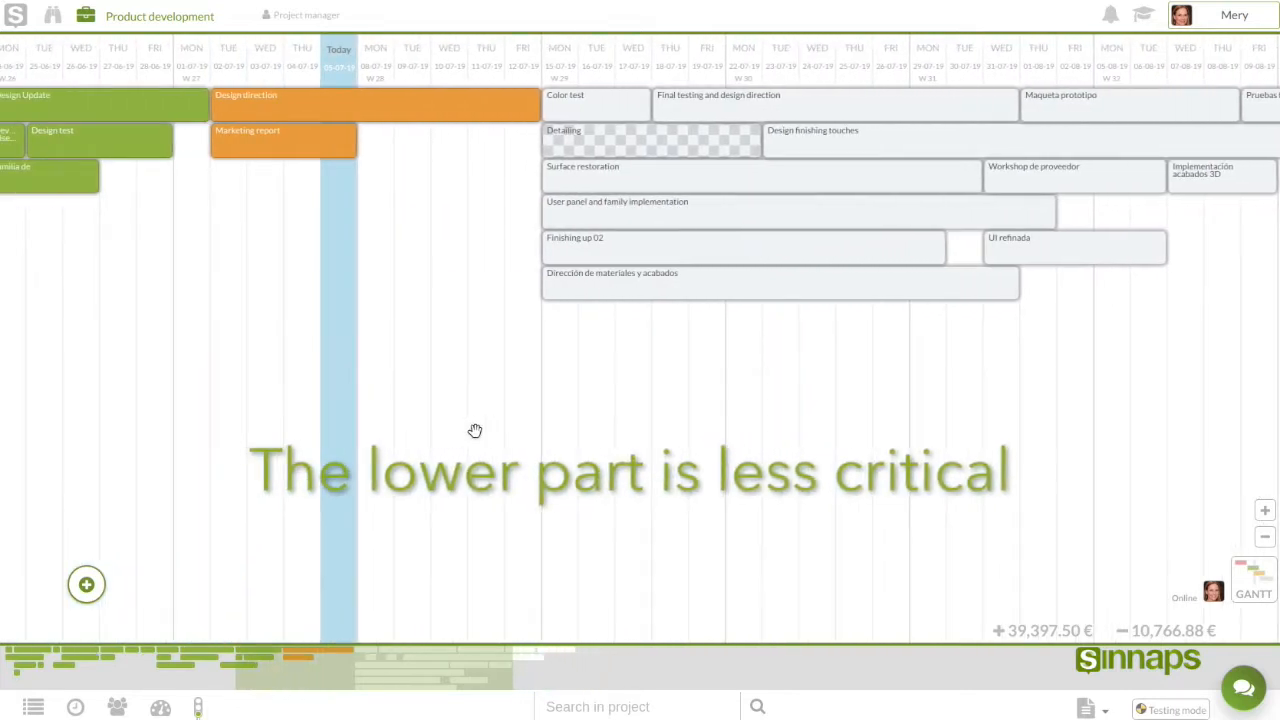
drag(583, 445, 500, 454)
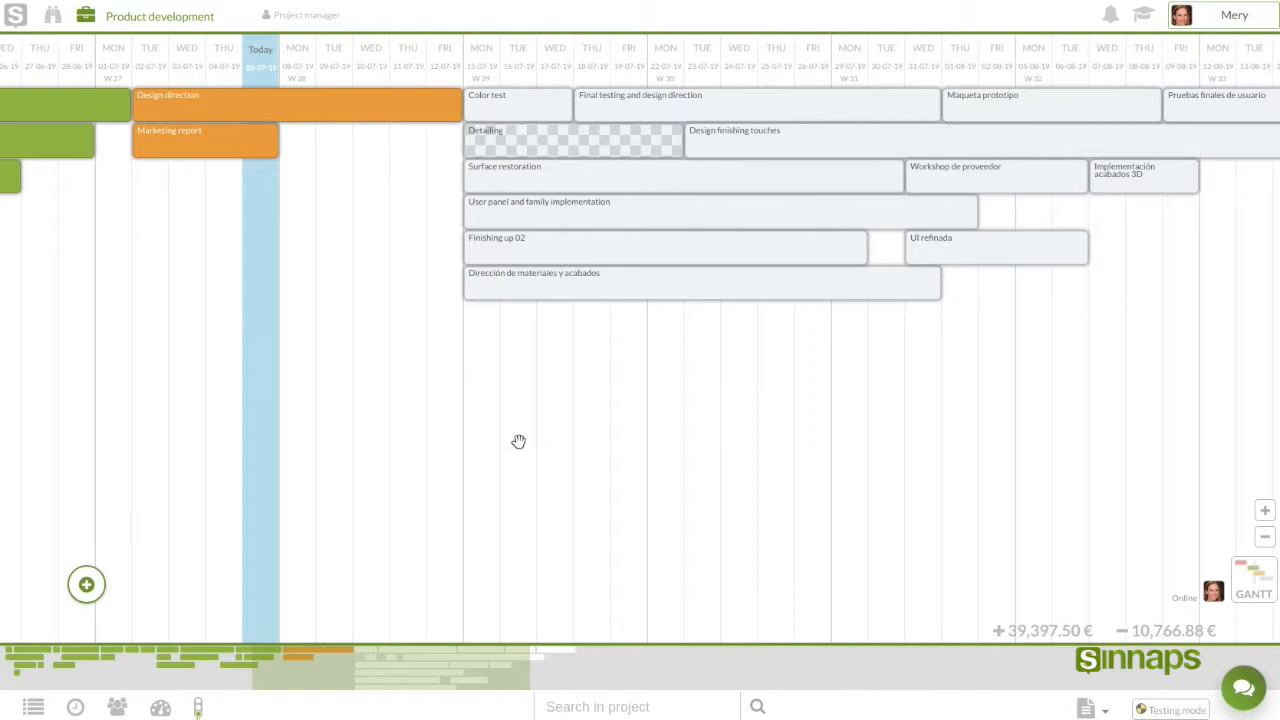
Try durations of 7 and 12 days for the Final testing and design direction activity on the timeline.
click(678, 103)
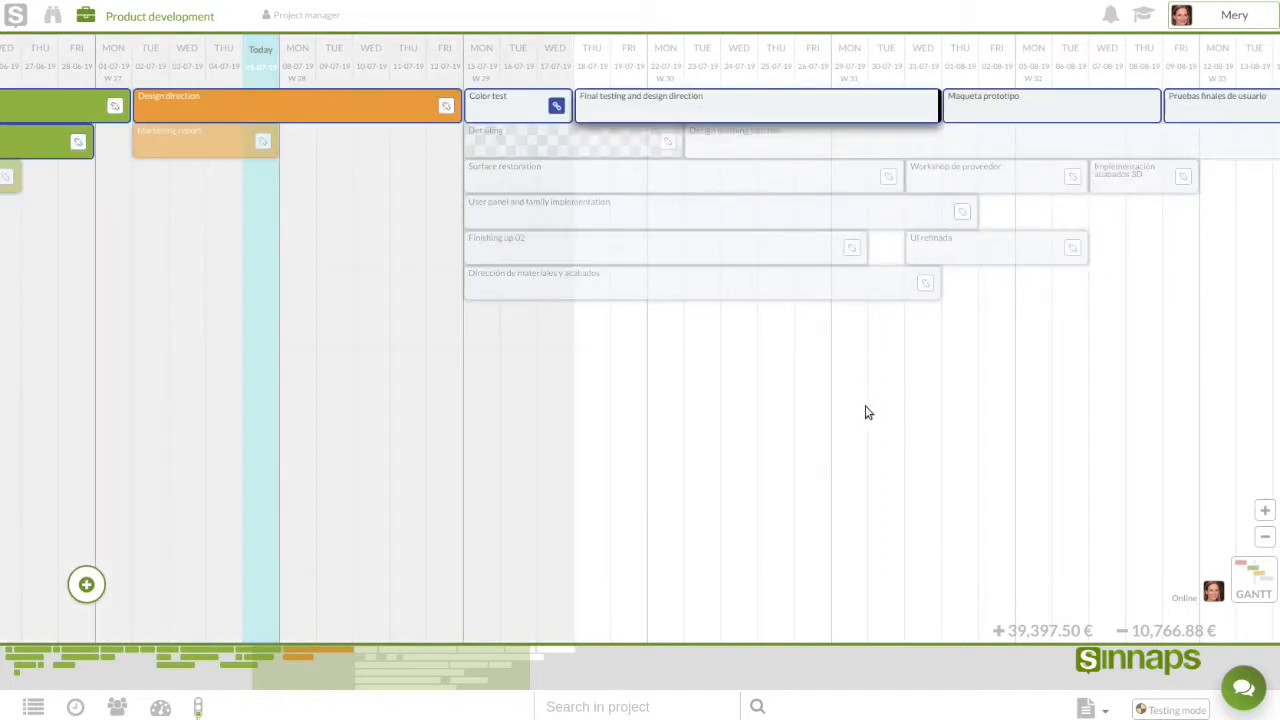
drag(703, 403, 400, 417)
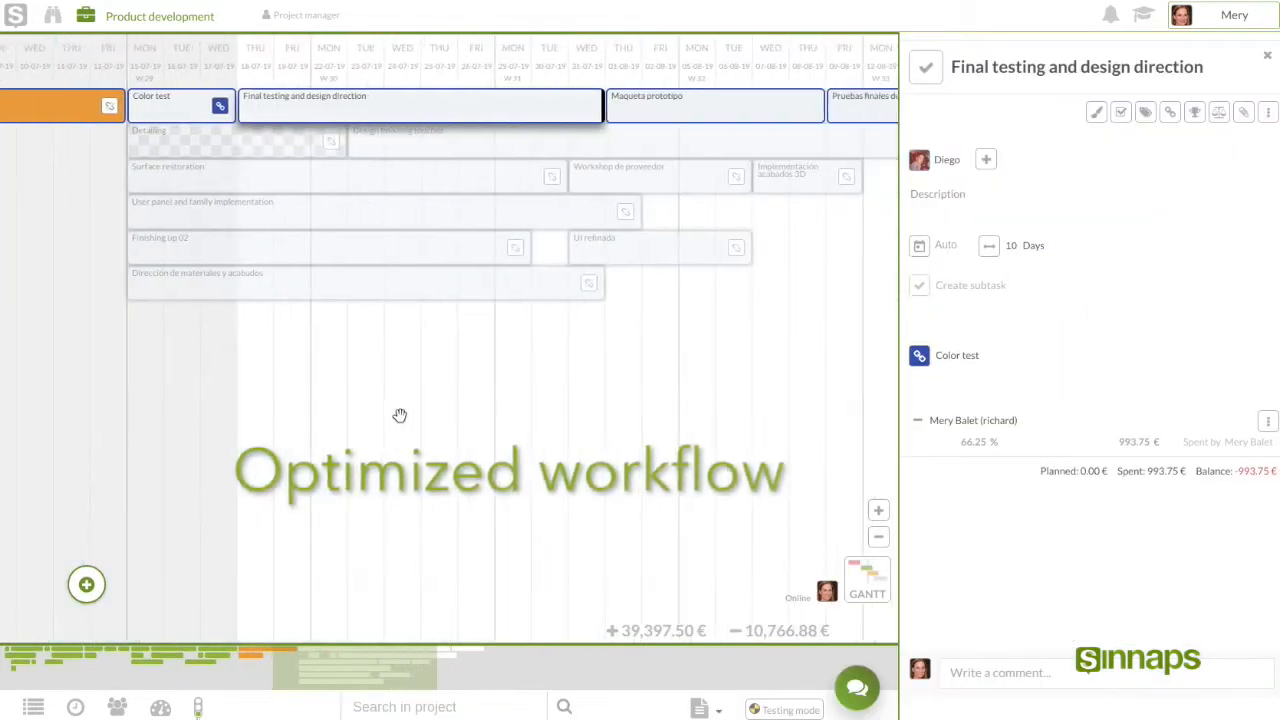
drag(555, 105, 448, 108)
scroll(566, 403, down, 2)
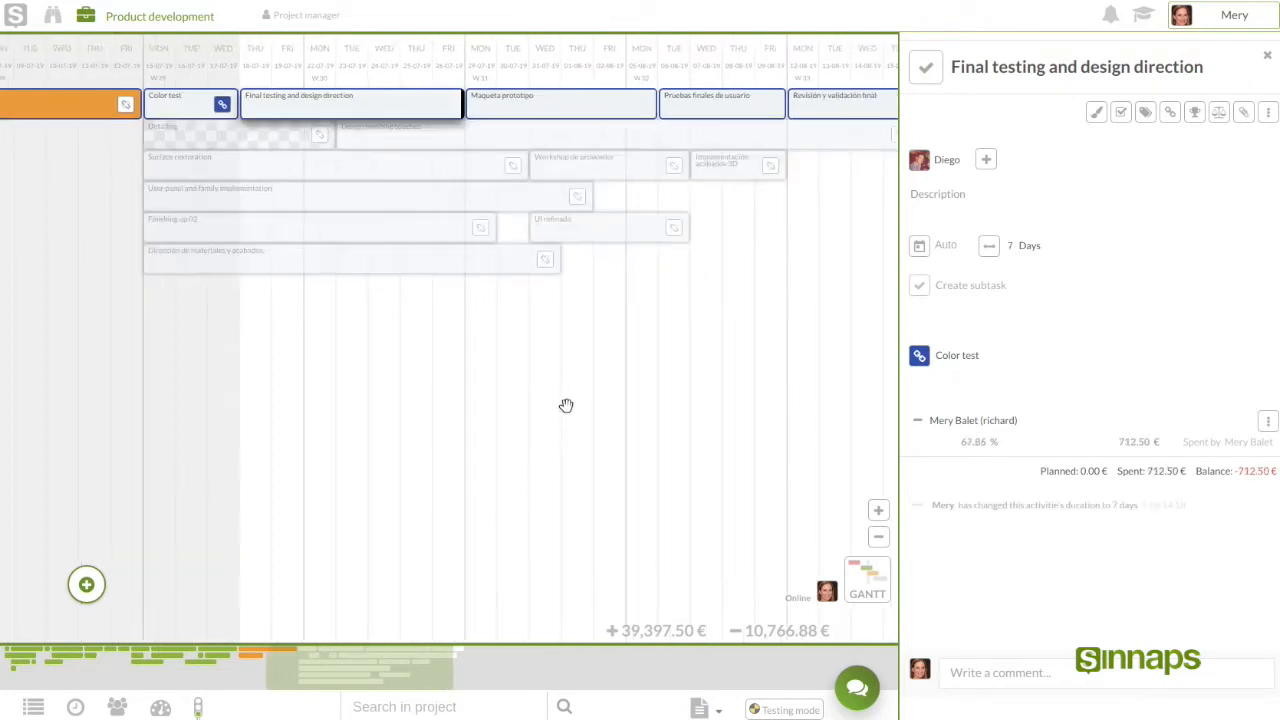
drag(500, 394, 391, 391)
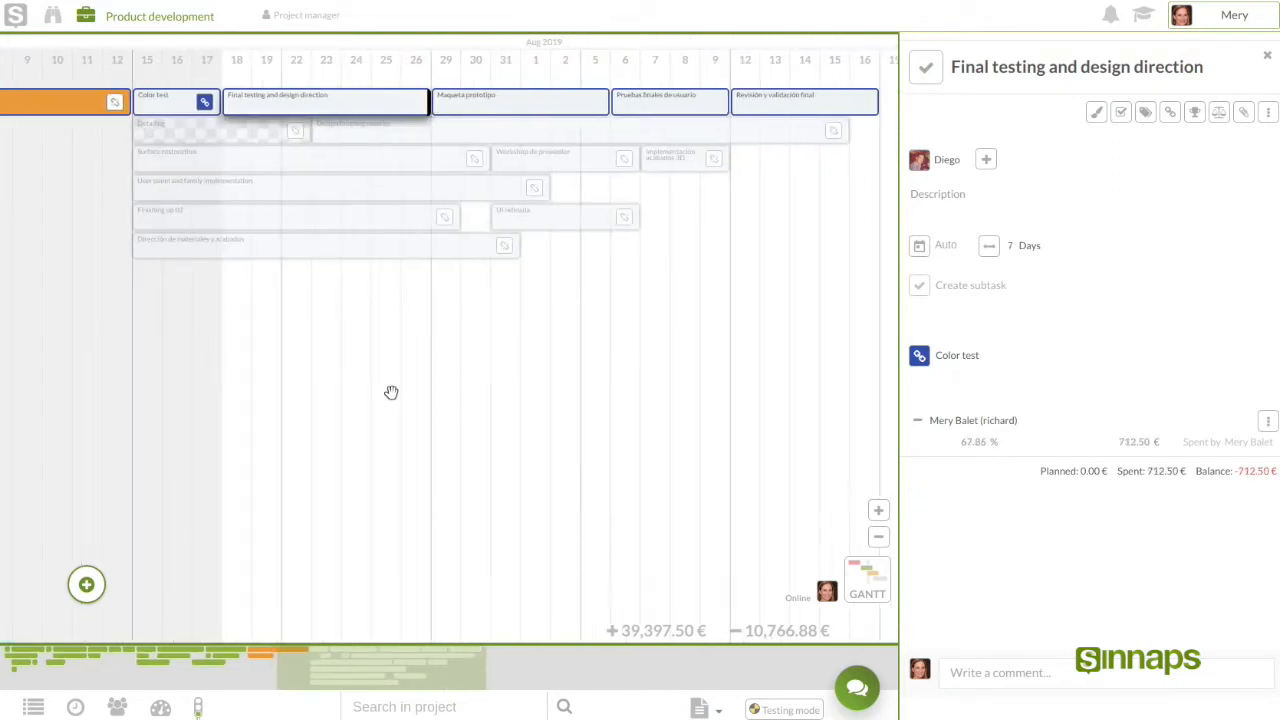
drag(348, 108, 492, 105)
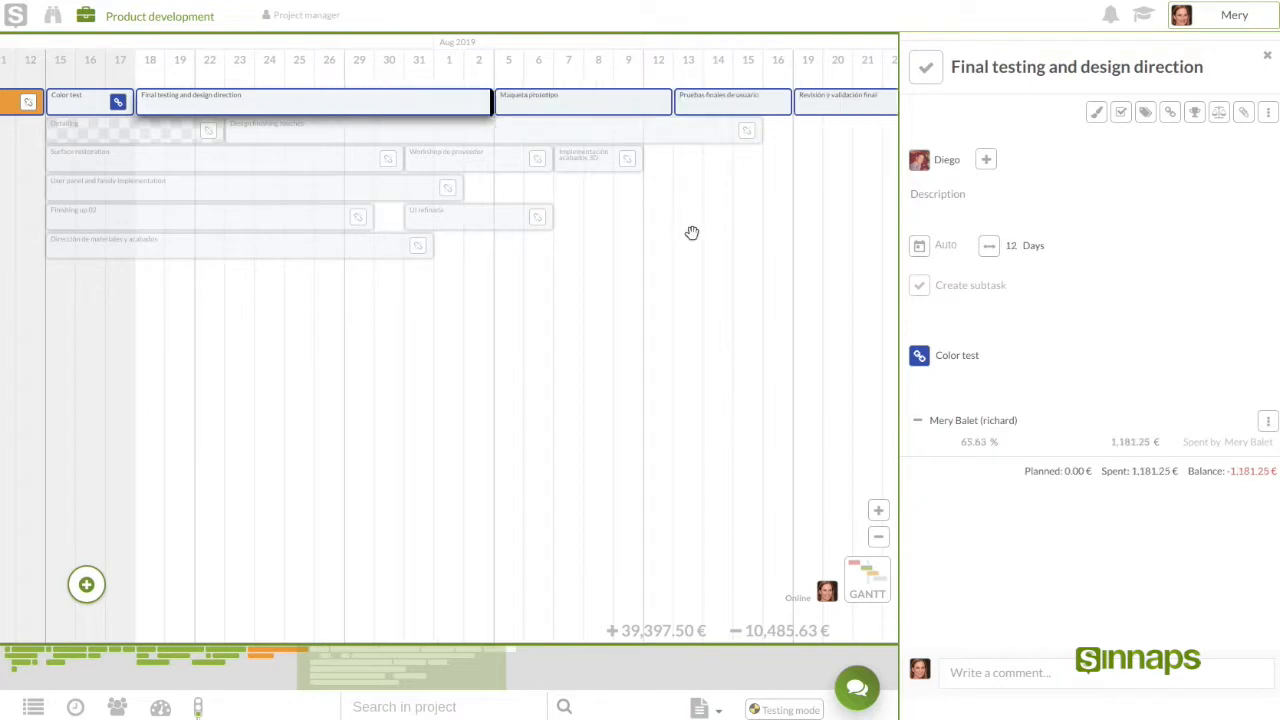
Shorten the Dirección de materiales y acabados and Finishing up 02 activities so that both end on 24 Jul.
click(290, 246)
drag(418, 250, 285, 245)
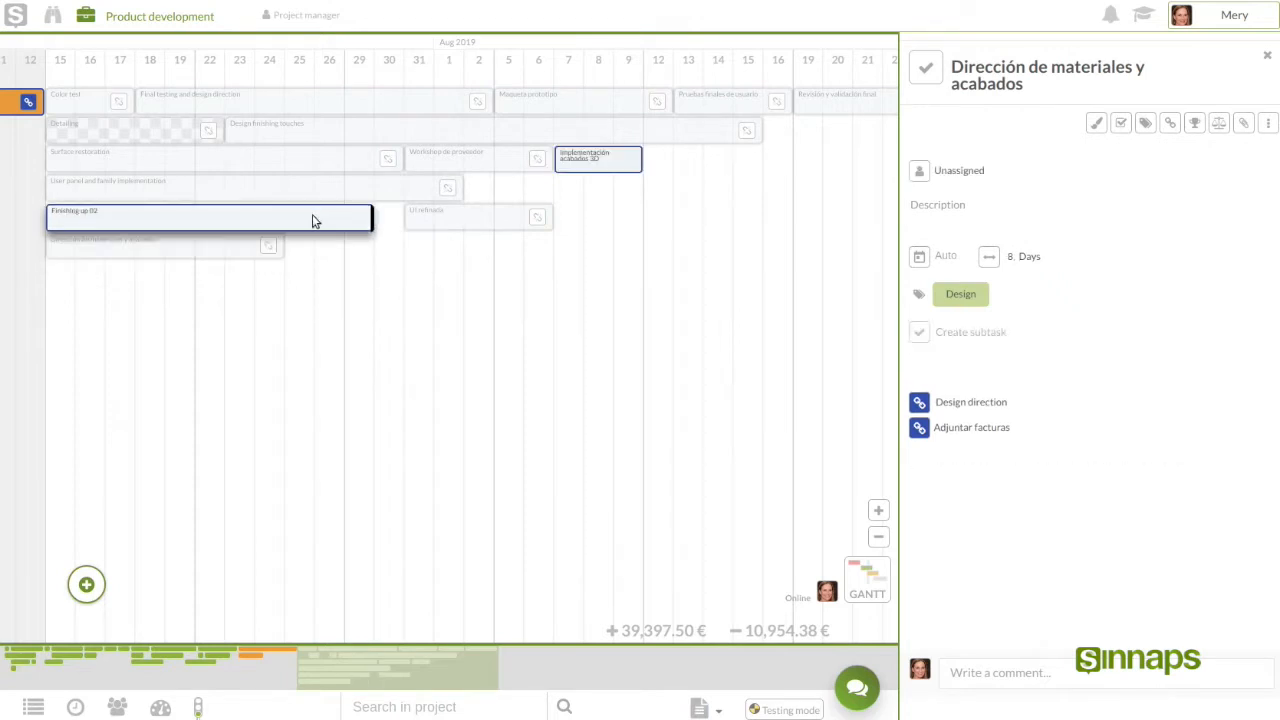
click(312, 221)
drag(370, 218, 269, 210)
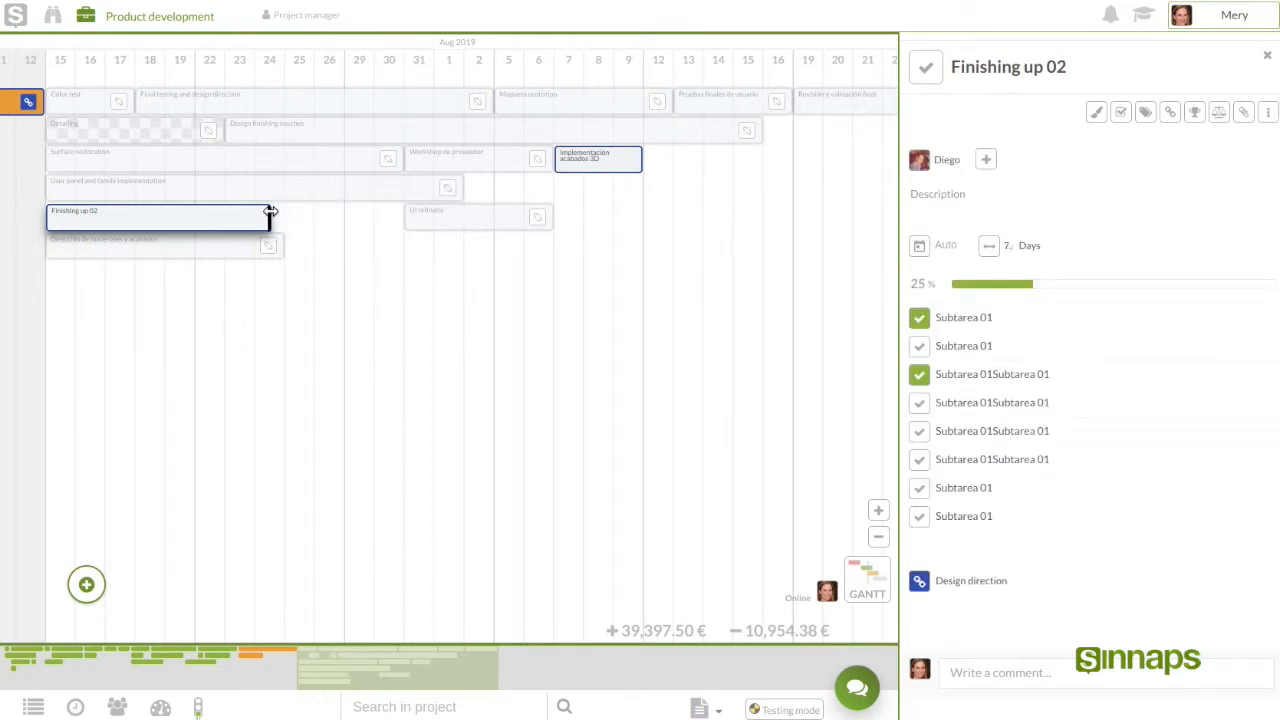
Resize the Final testing and design direction activity so that it ends on 31 Jul.
click(417, 102)
drag(487, 103, 435, 105)
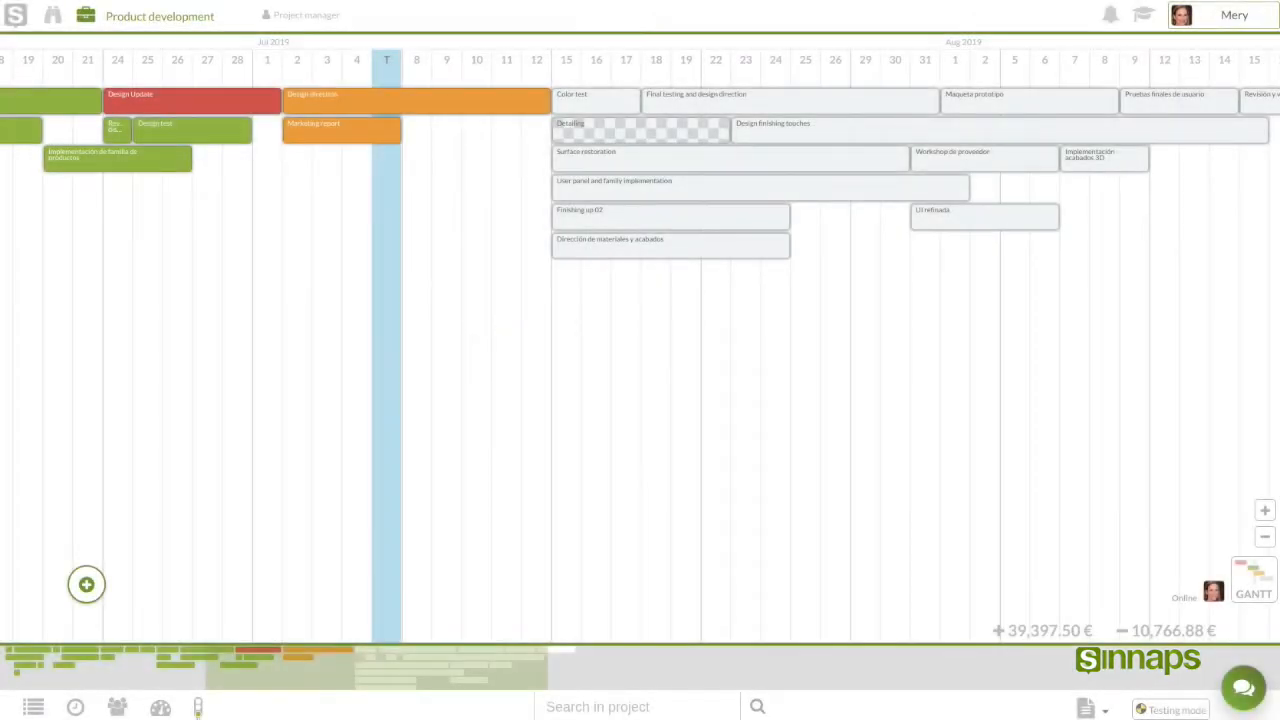
Open the project's diagnosis below an enlarged timeline and examine its Problems, Potential improvements and Good results.
drag(420, 354, 593, 355)
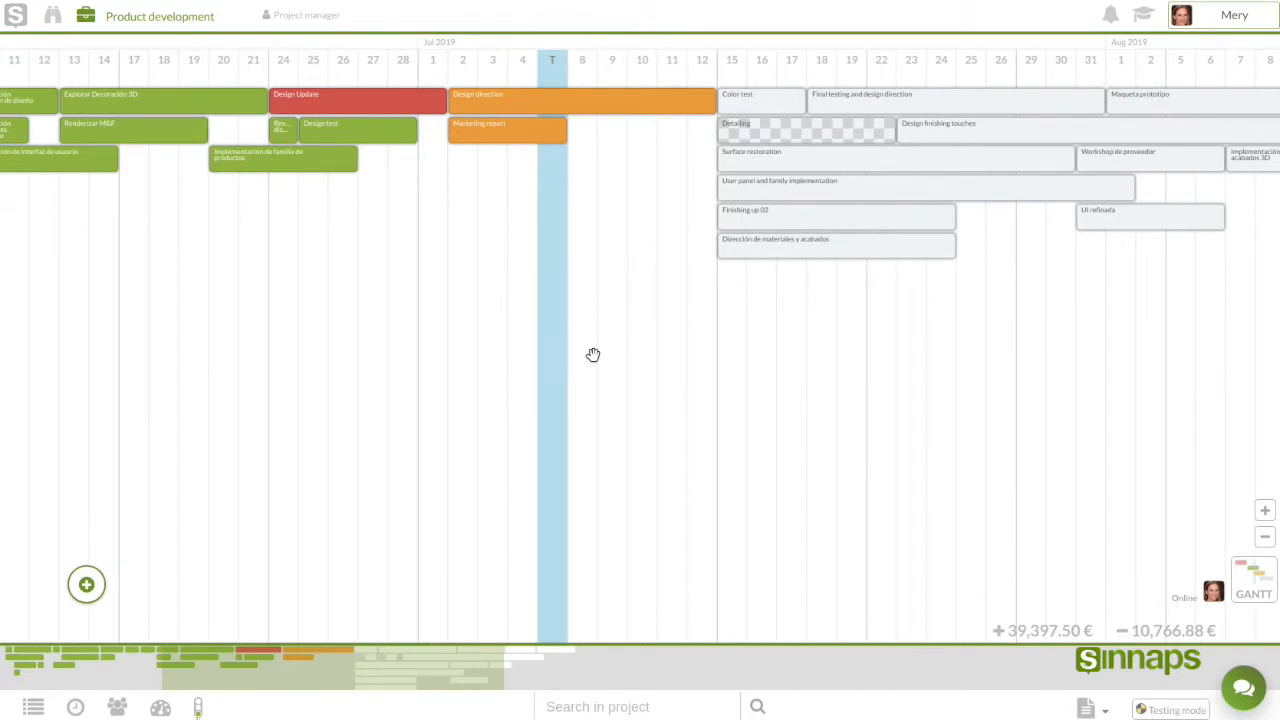
click(197, 708)
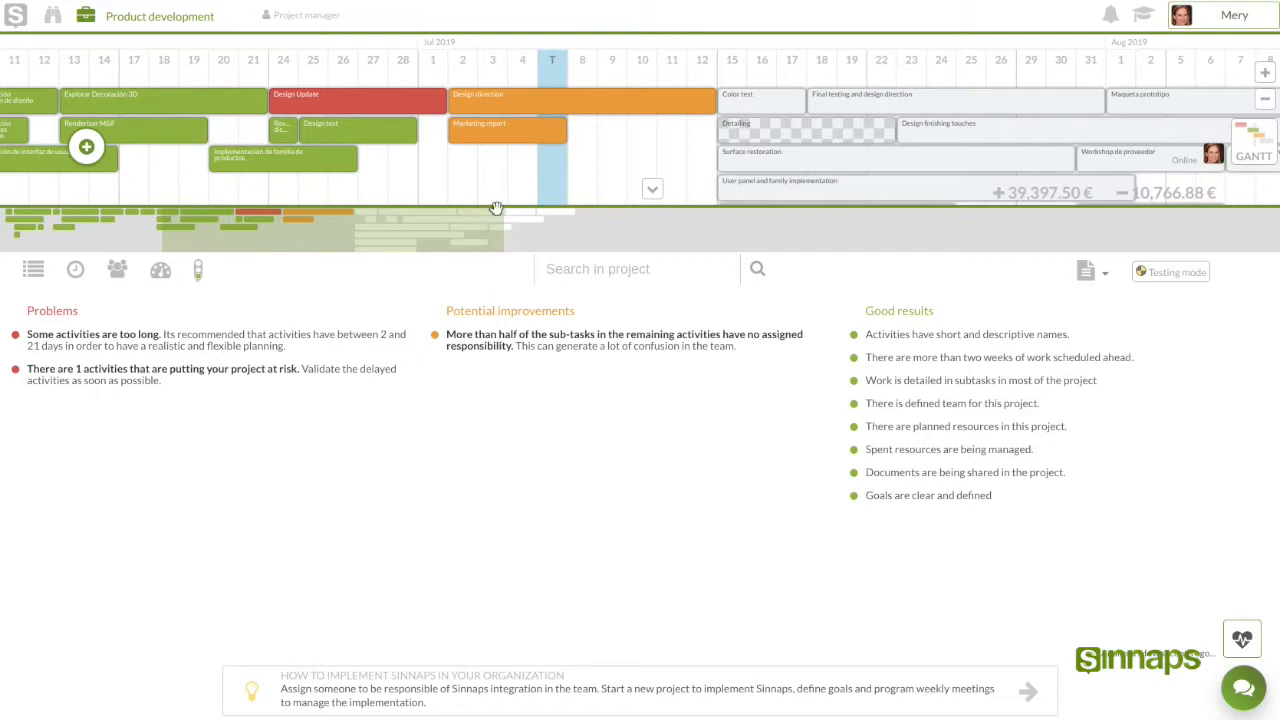
drag(492, 204, 506, 286)
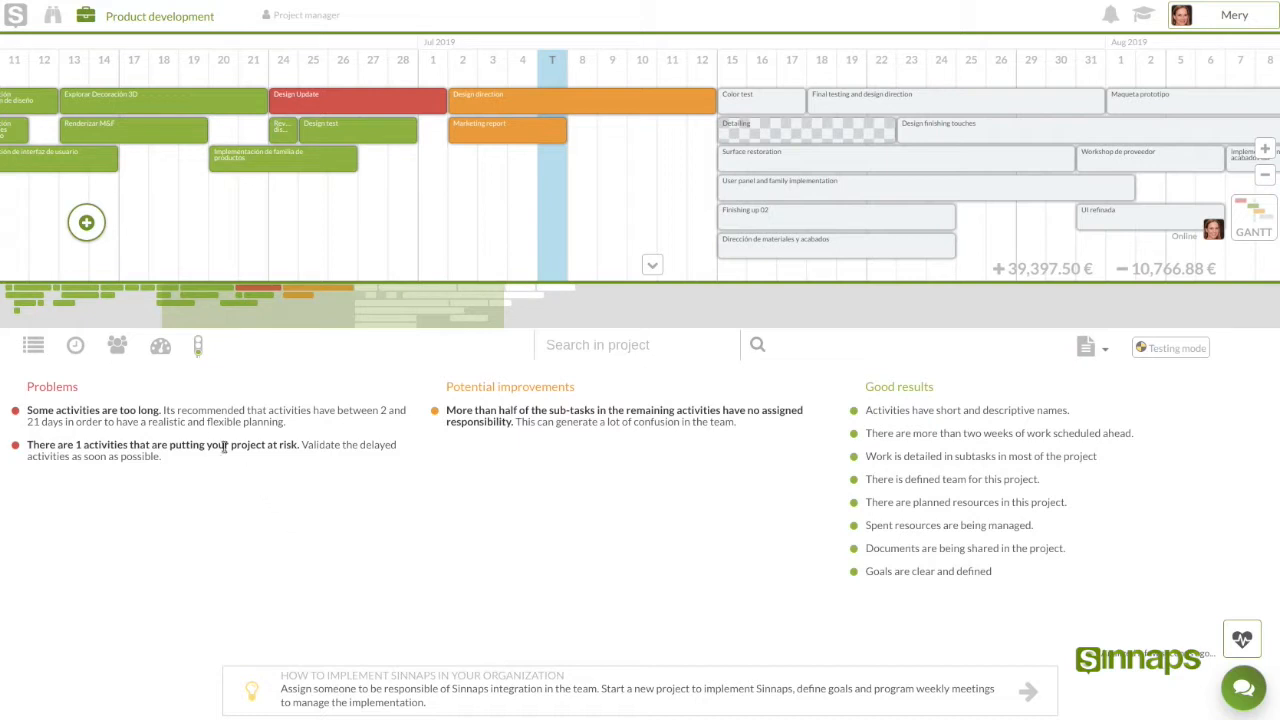
drag(36, 386, 94, 398)
click(228, 398)
drag(444, 396, 584, 389)
drag(846, 394, 955, 392)
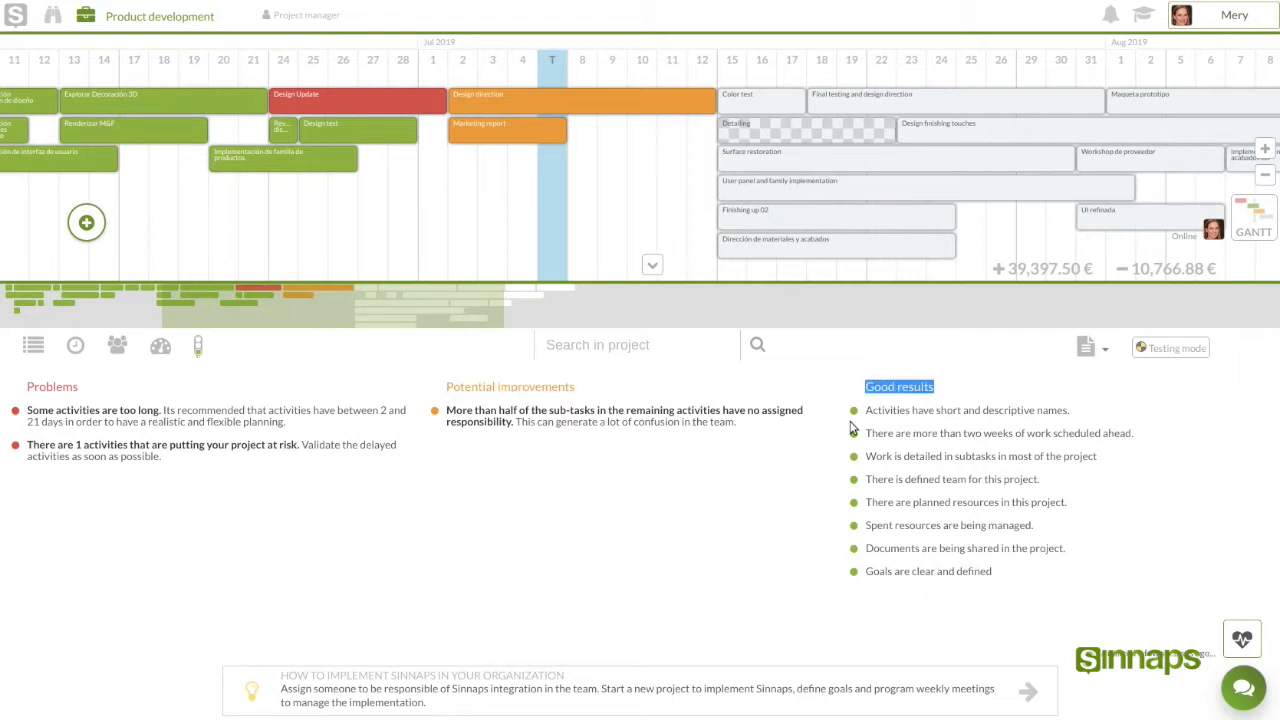
click(785, 531)
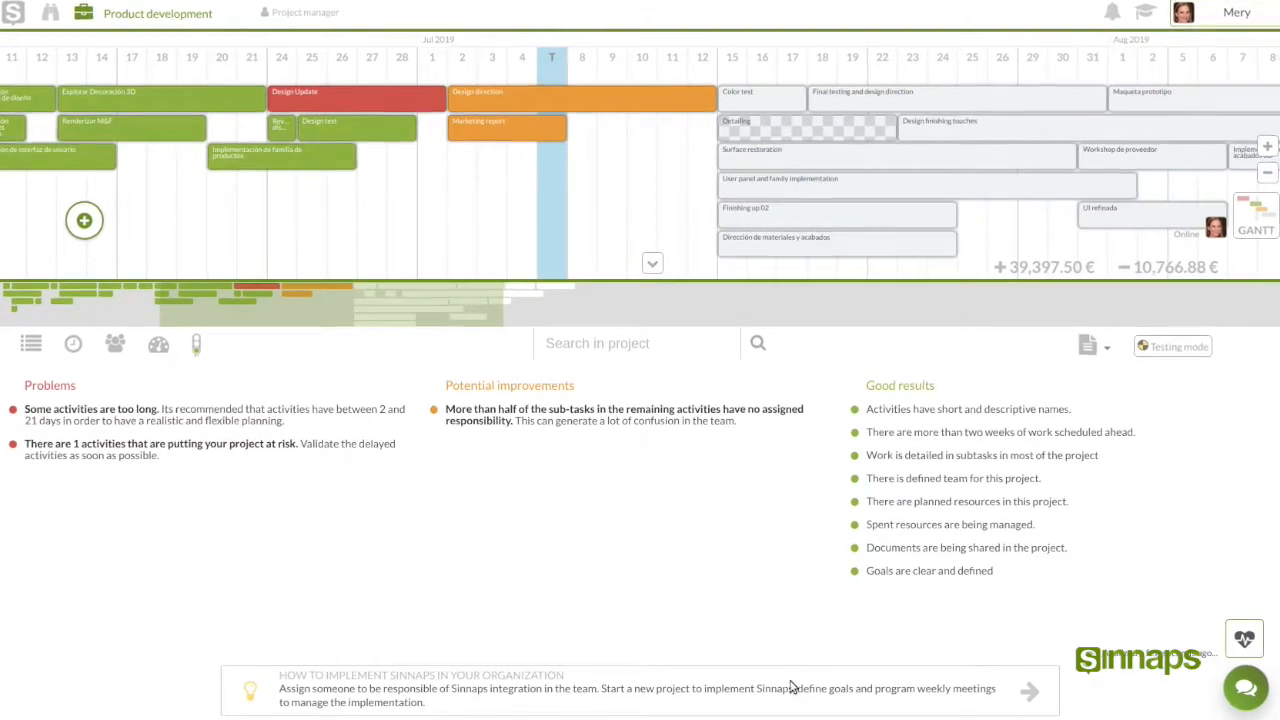
Browse through the tips on how to implement Sinnaps in the organization and collapse the diagnosis area.
drag(771, 690, 503, 688)
click(514, 648)
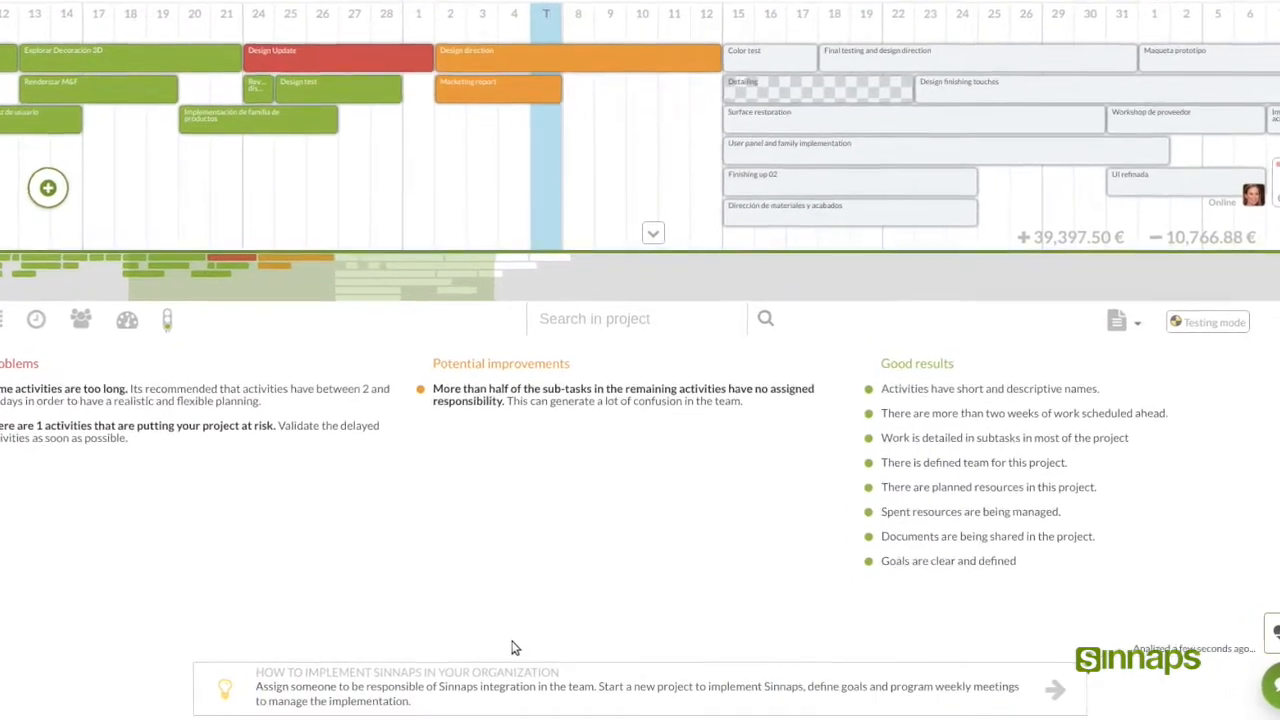
click(1080, 690)
click(1080, 690)
click(1080, 690)
click(1096, 688)
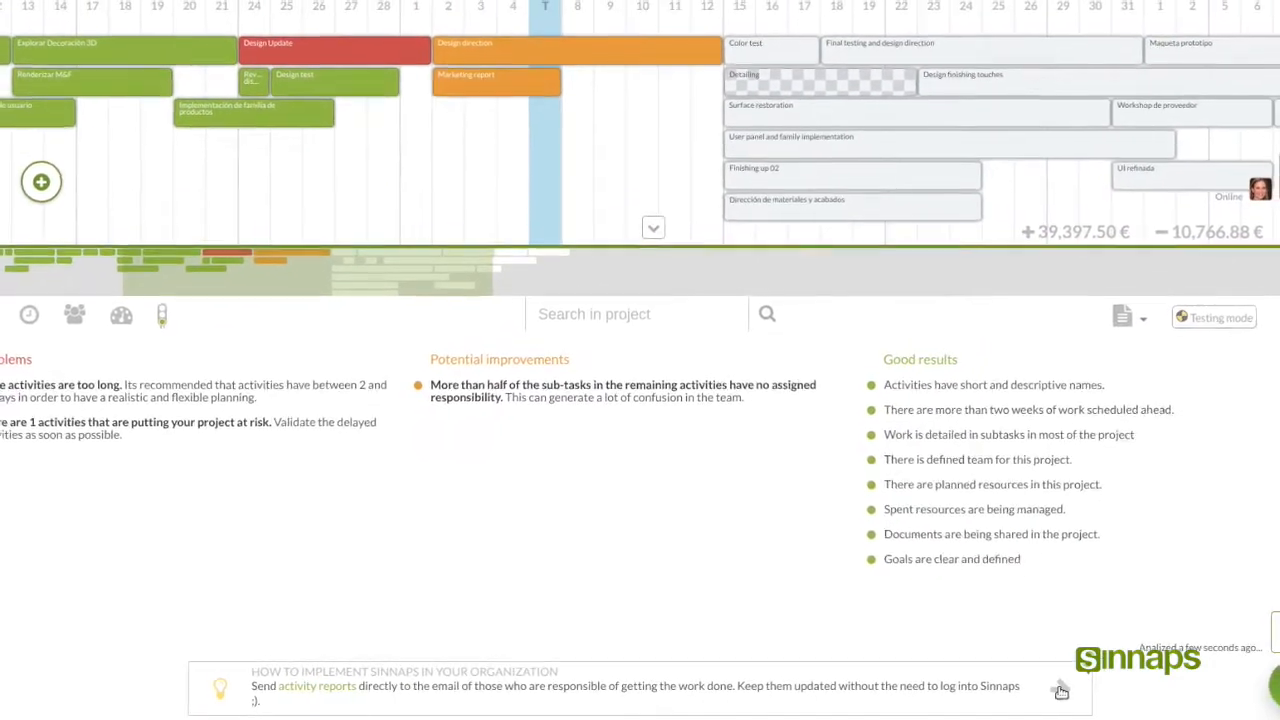
click(1069, 690)
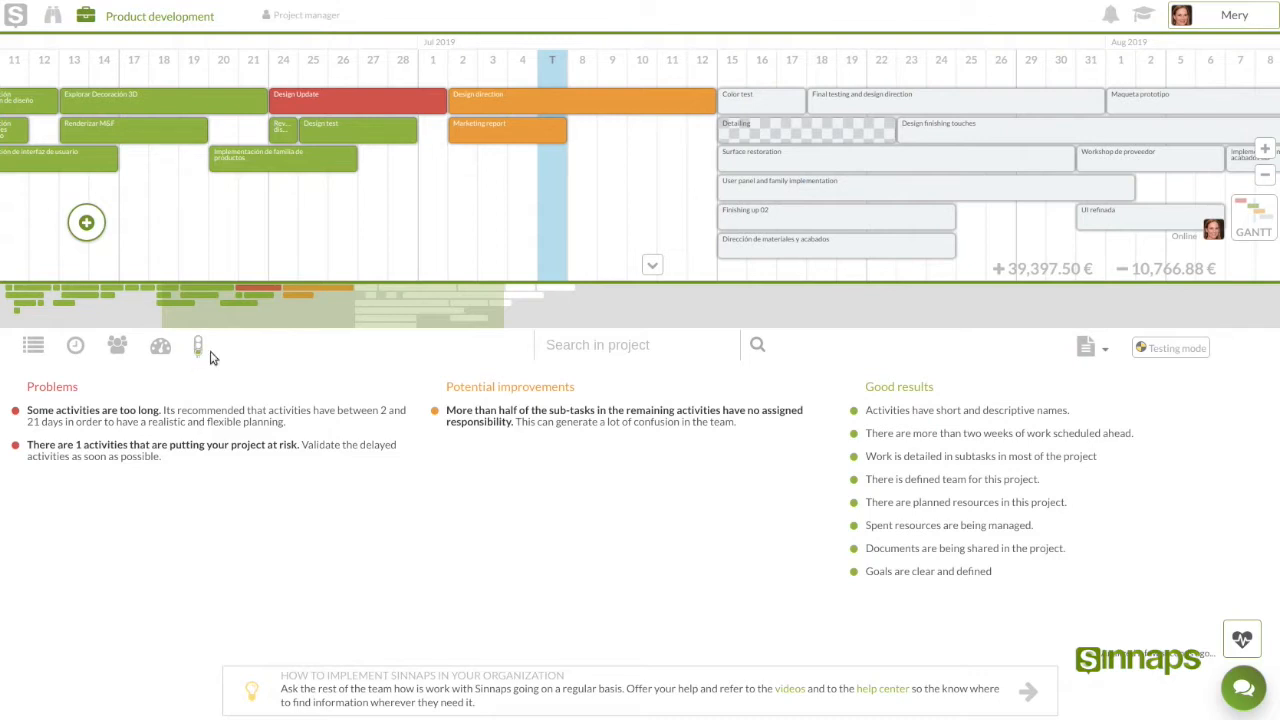
click(652, 264)
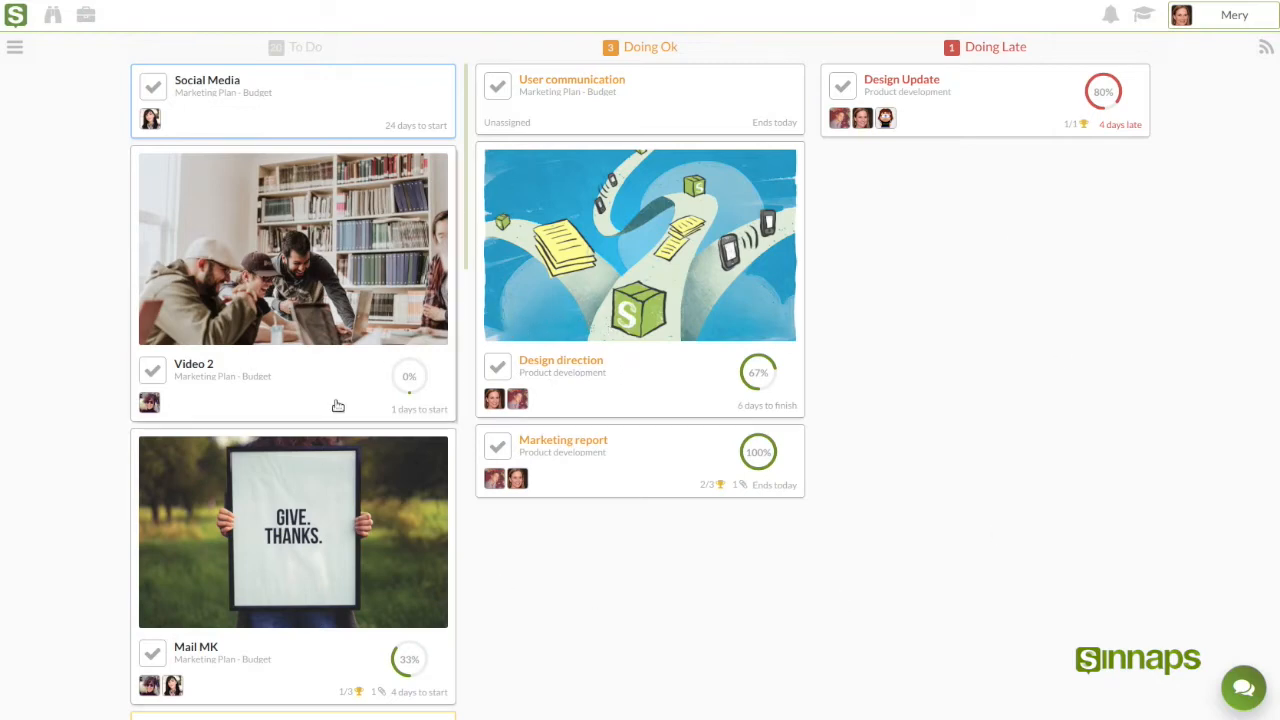
On the general activity board, look through the To Do activities alongside the Doing Ok and Doing Late ones.
scroll(330, 412, down, 3)
scroll(320, 428, down, 4)
scroll(314, 434, up, 5)
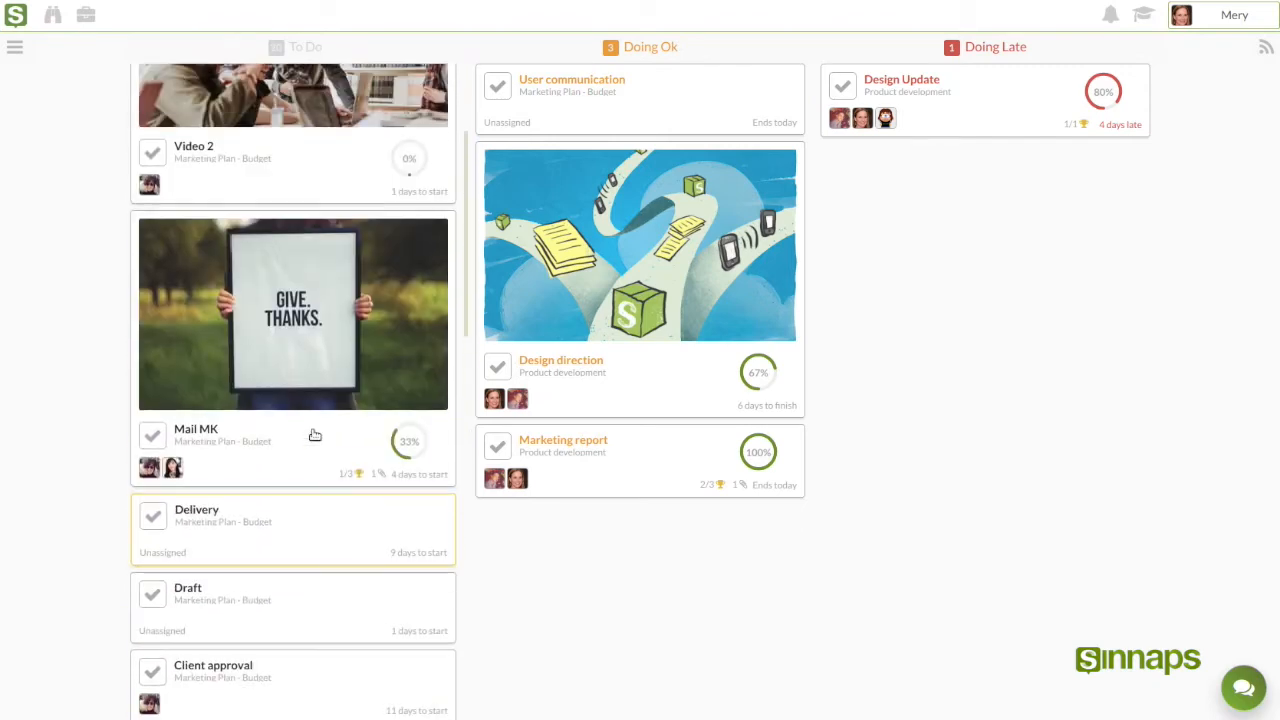
scroll(314, 434, up, 2)
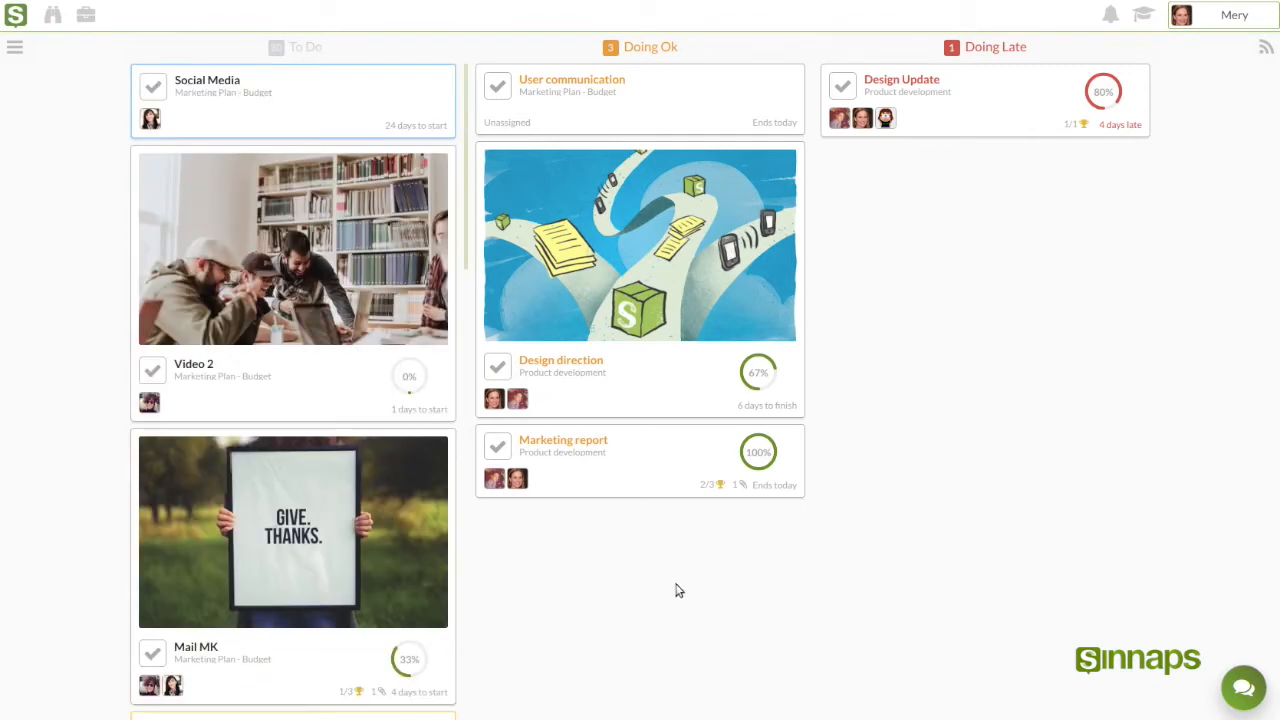
scroll(286, 486, down, 2)
scroll(290, 470, up, 2)
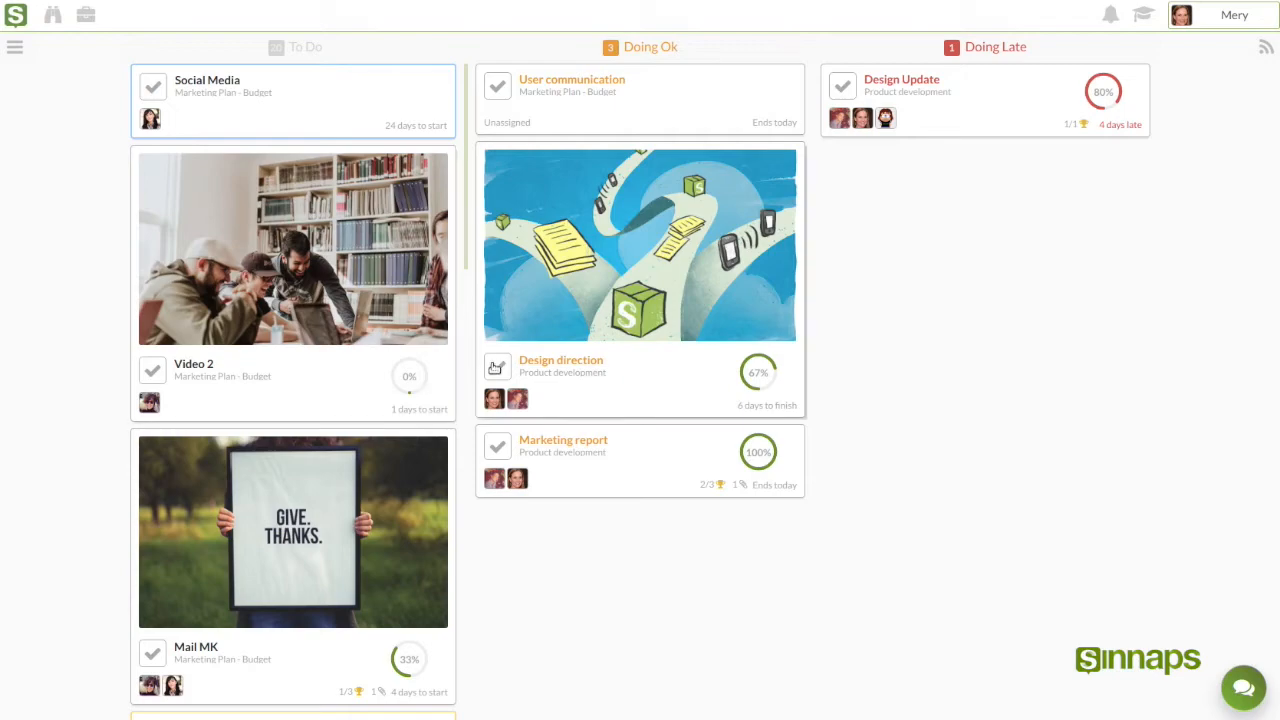
Open the board's filters and try including the old Product Development project and the Done activities.
click(14, 46)
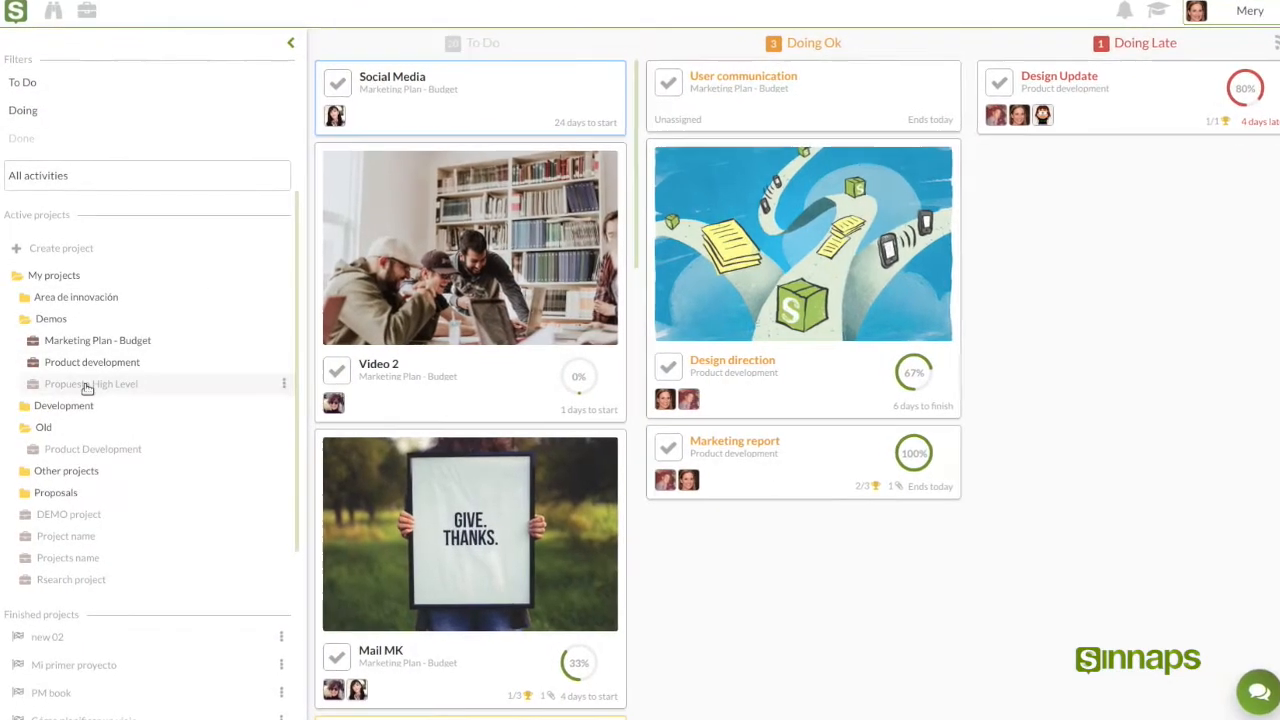
click(86, 455)
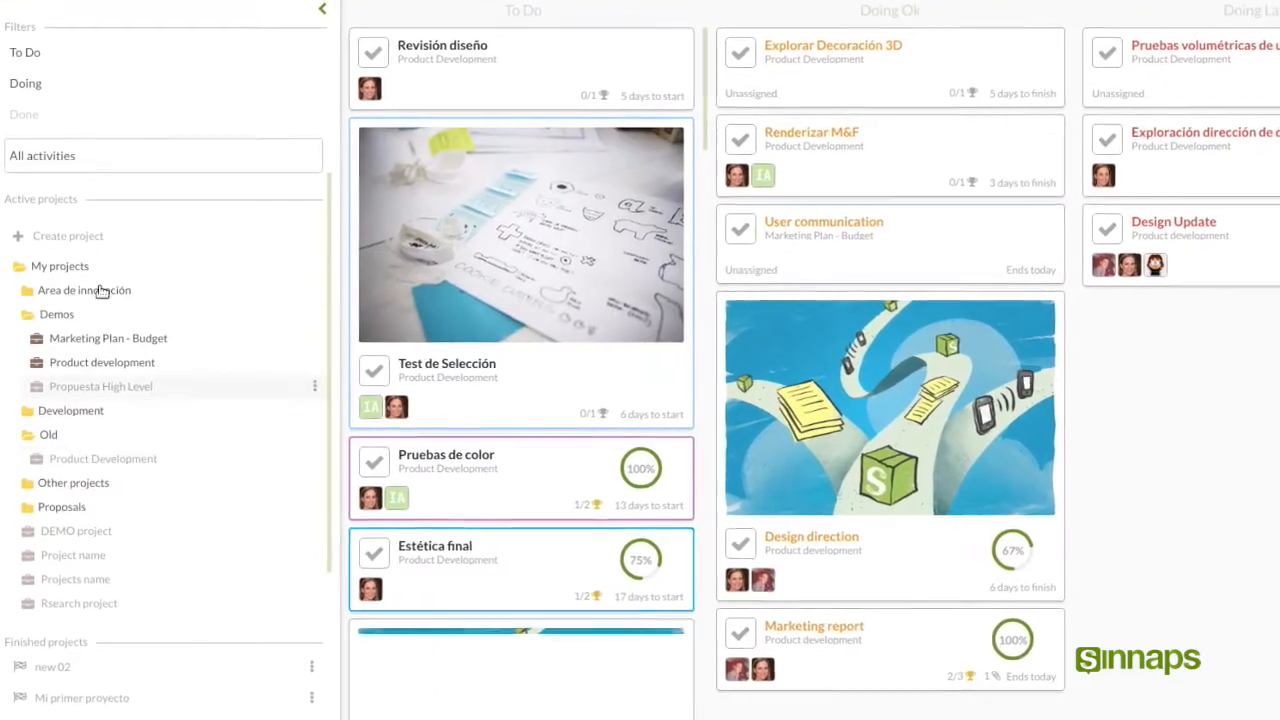
click(37, 108)
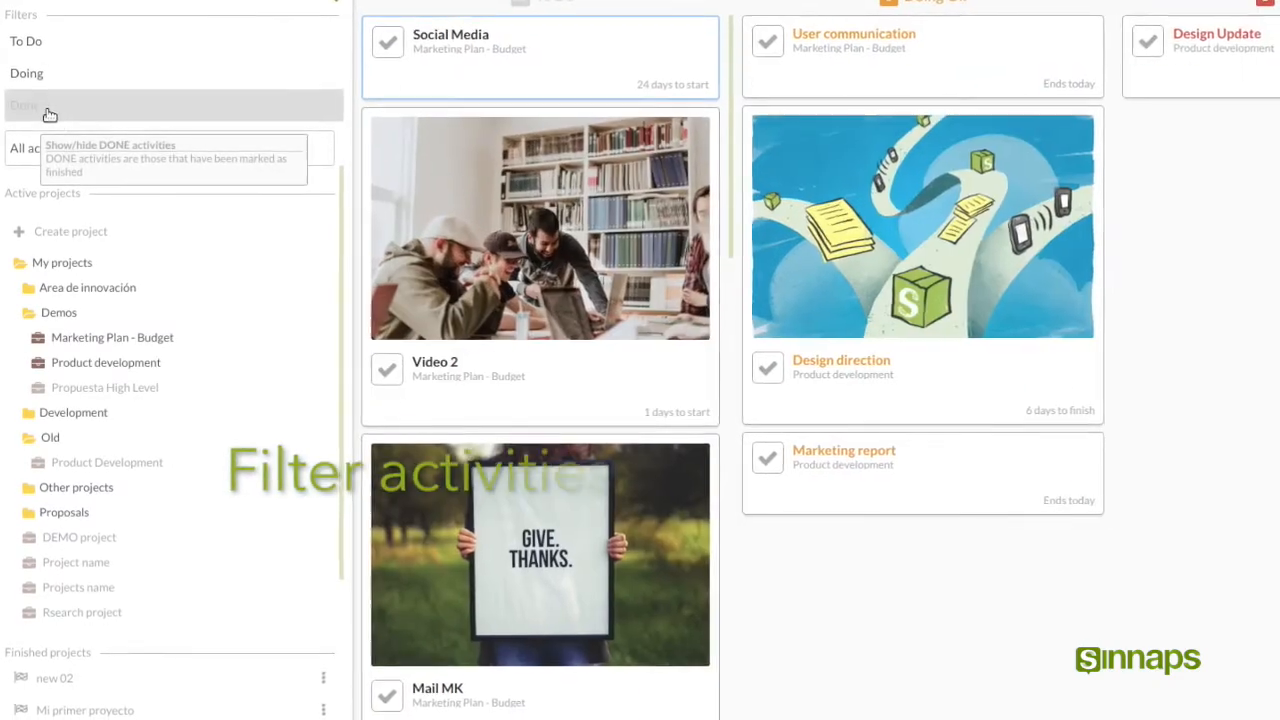
View the team member options of the activity filter, keep all activities shown, and close the filters.
click(36, 152)
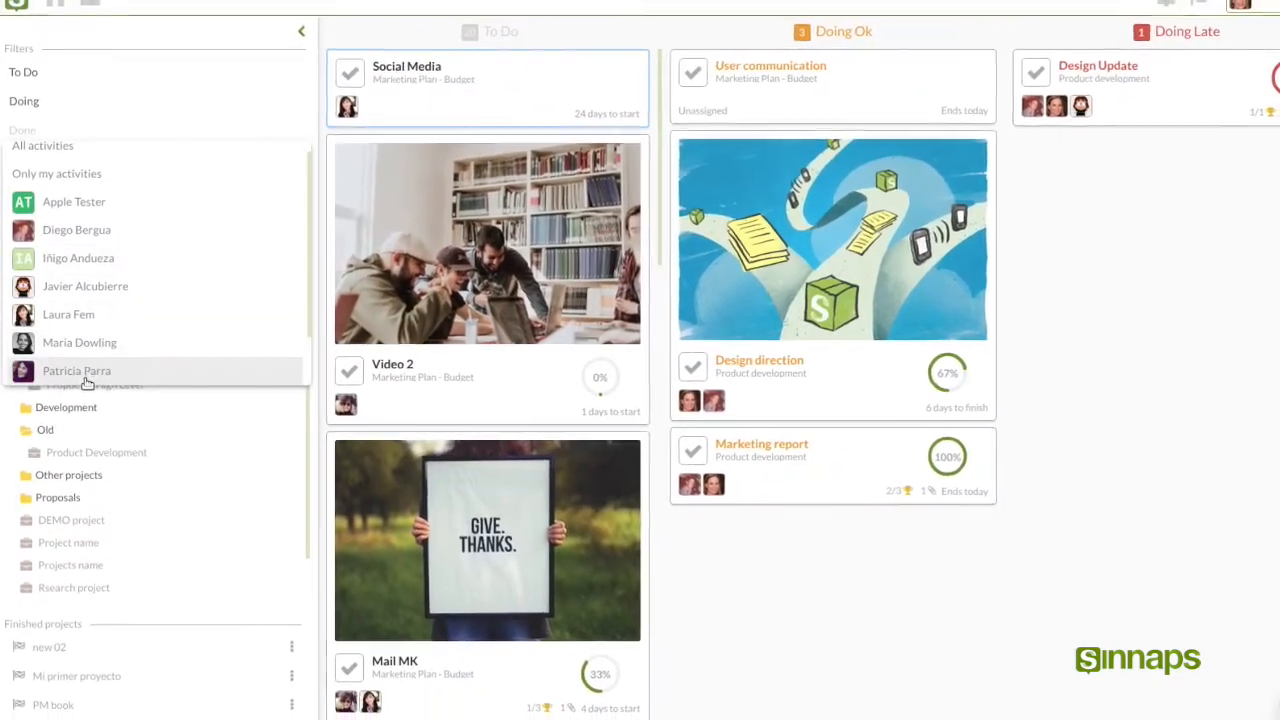
click(97, 168)
click(286, 50)
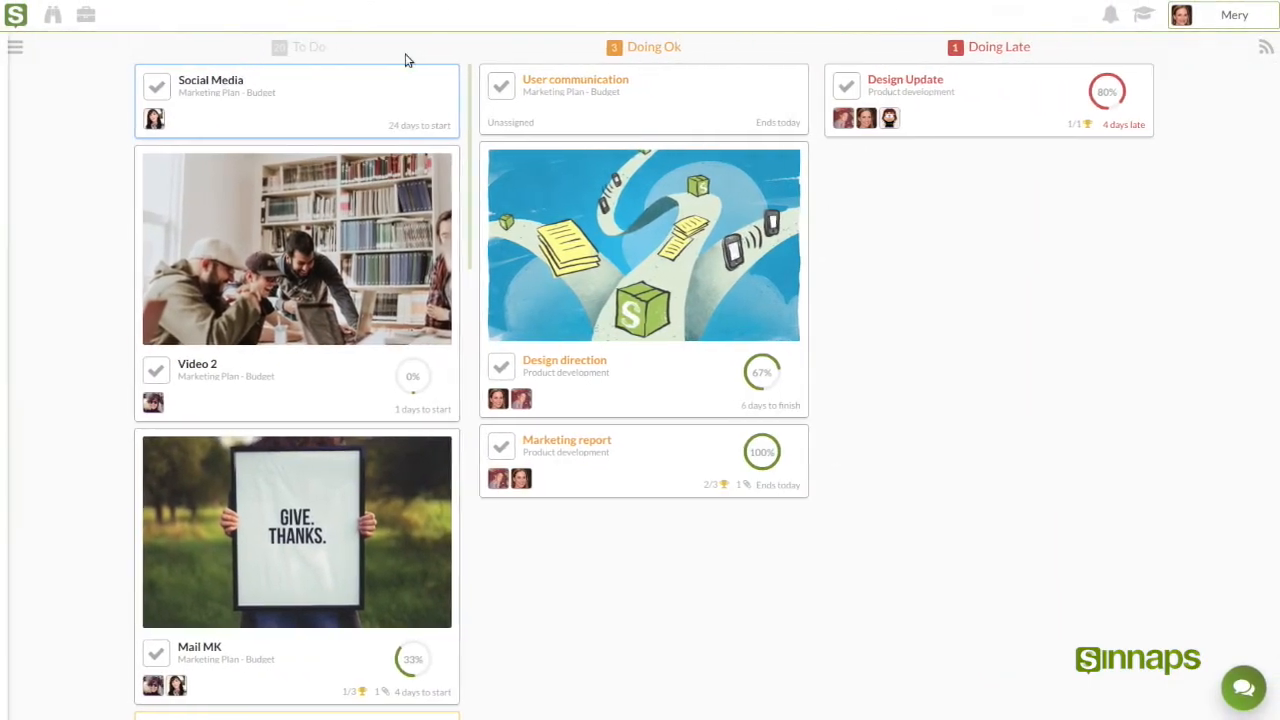
Open the board's news feed and read through the recent changes made across the projects.
click(1260, 49)
scroll(1092, 290, down, 6)
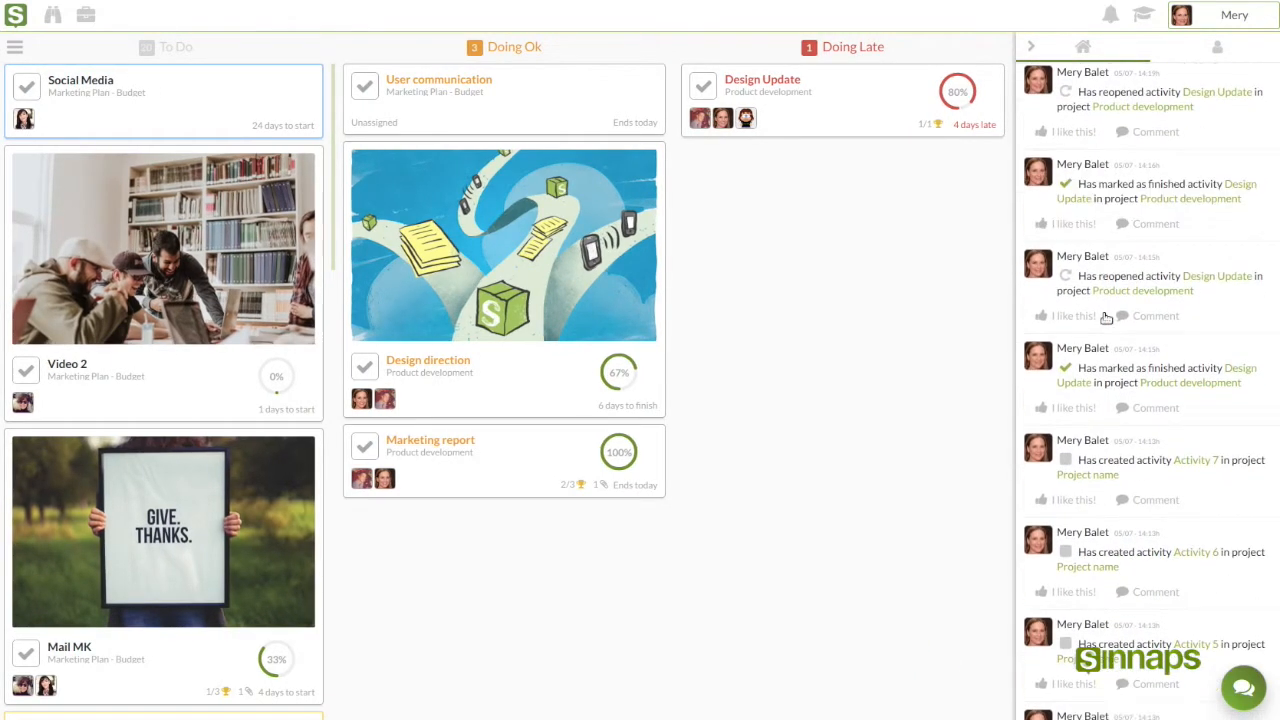
scroll(1113, 407, down, 6)
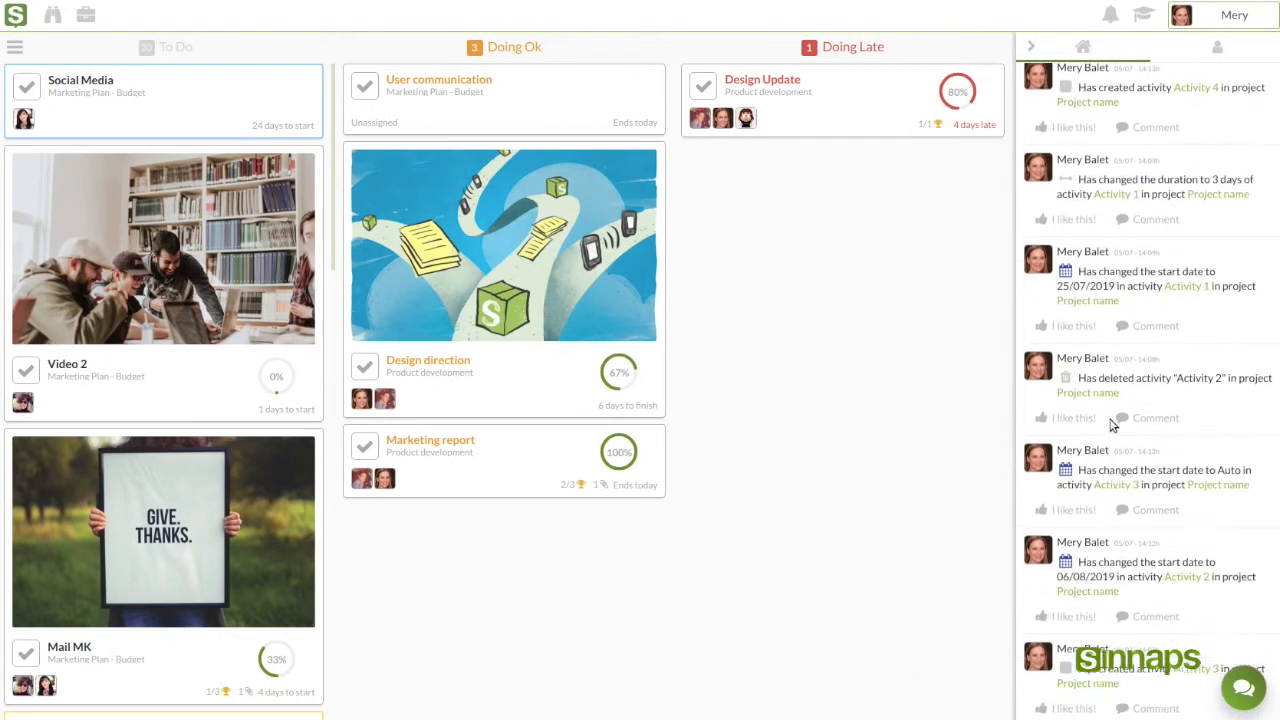
scroll(1100, 480, down, 2)
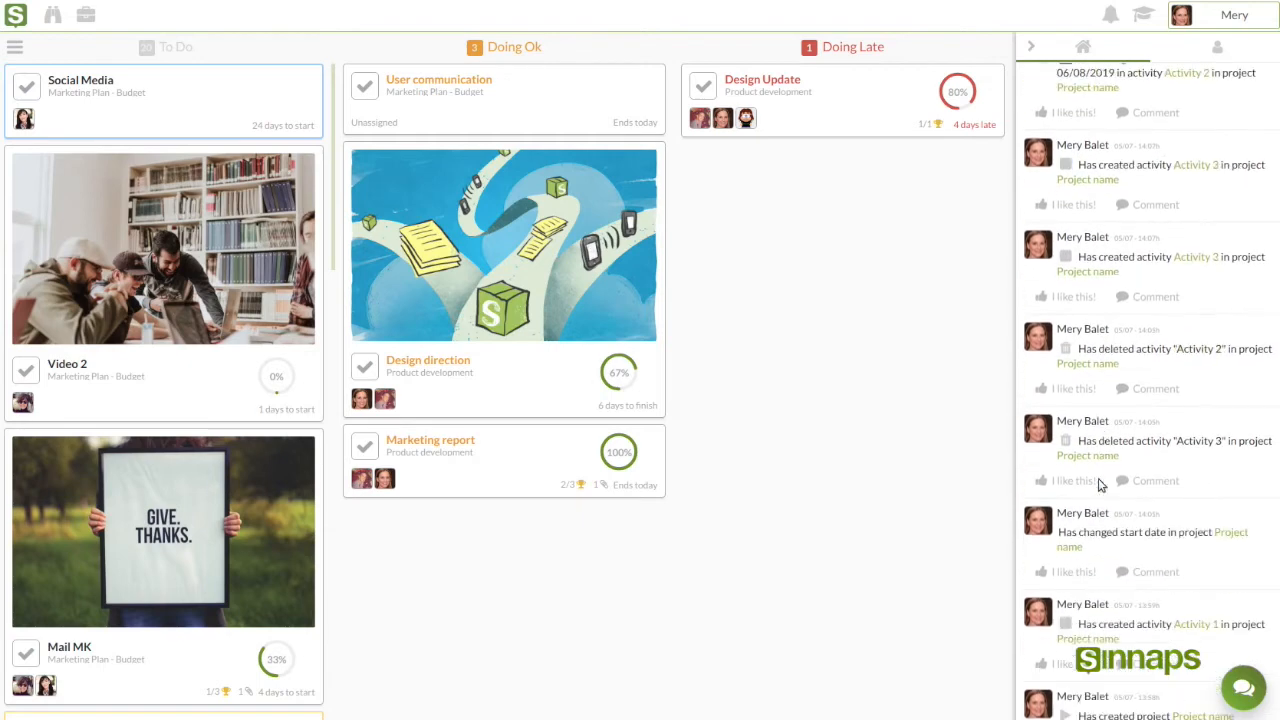
scroll(1103, 450, up, 4)
scroll(1111, 420, up, 10)
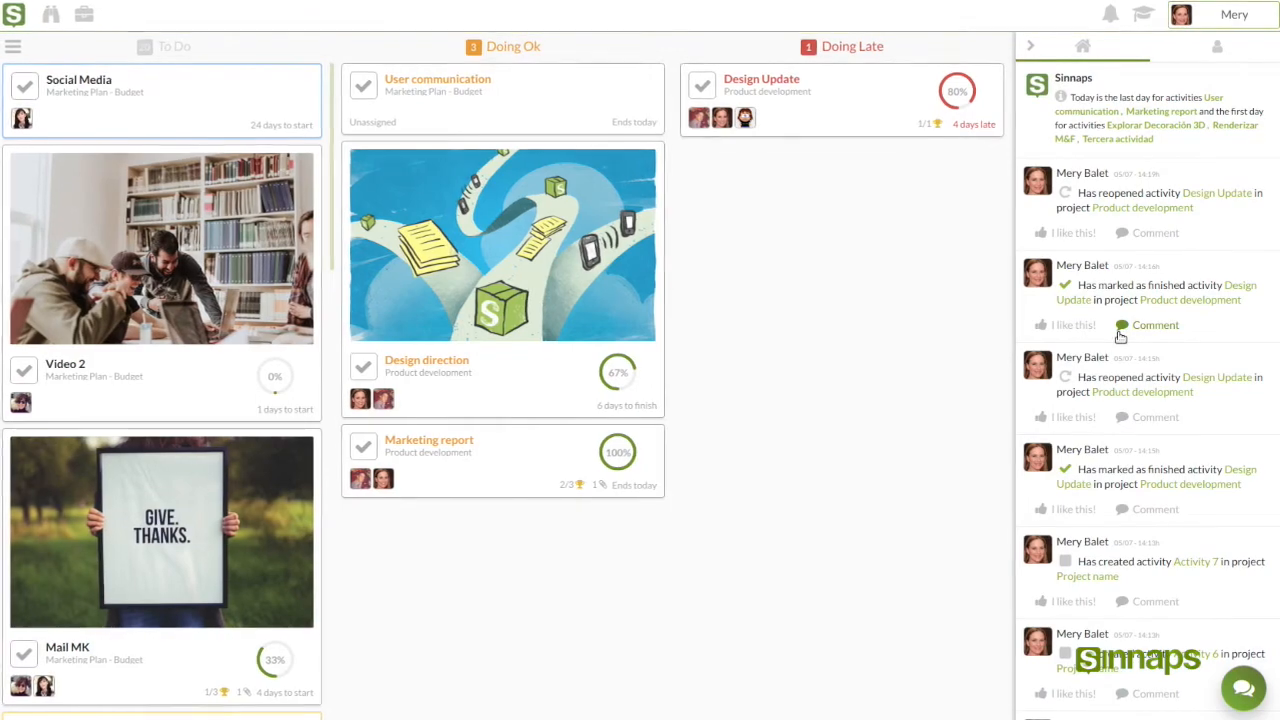
React with "I like this!" to the news entry marking Design Update as finished at 14:16 and post the comment "Great job!!" on it.
mouse_move(1063, 334)
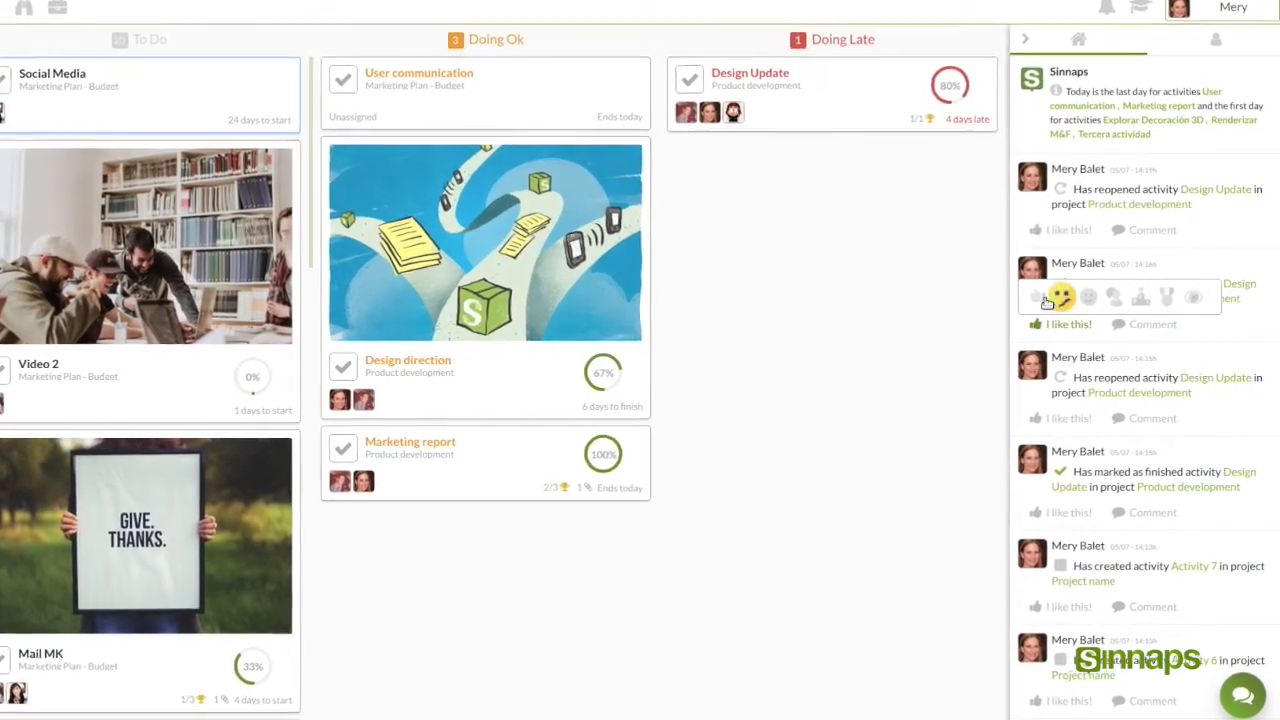
click(1040, 298)
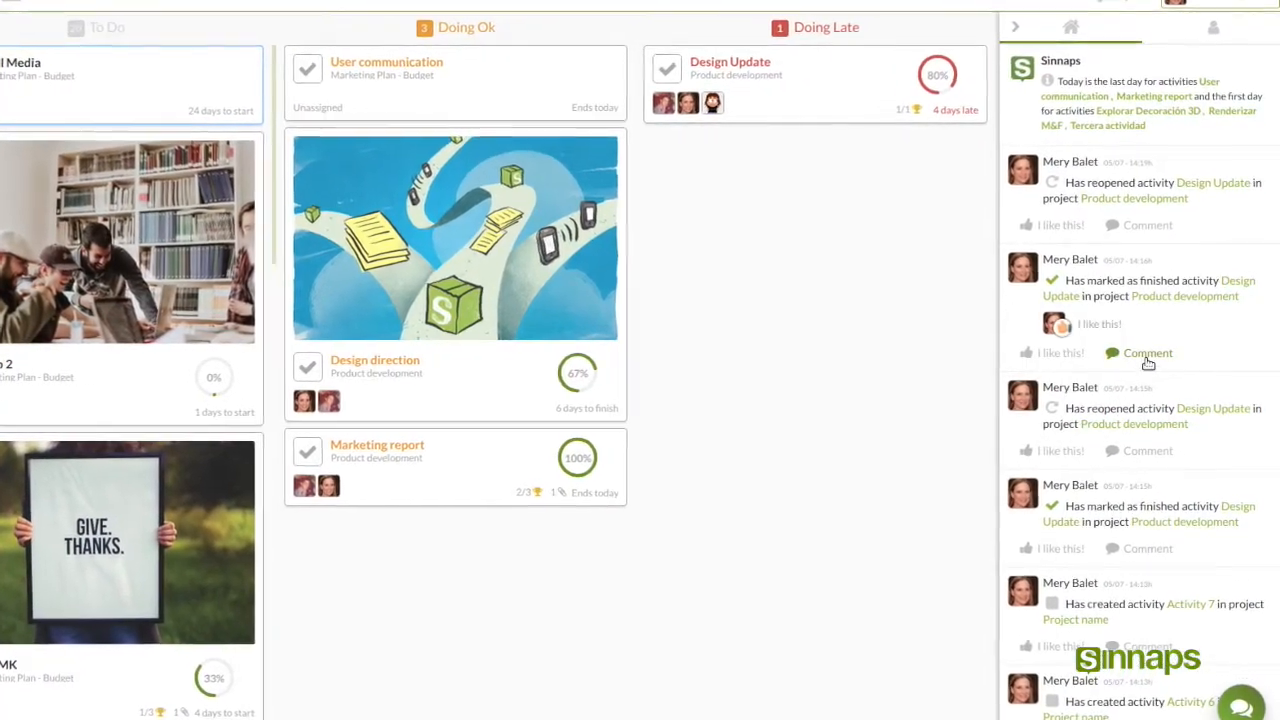
click(1145, 358)
text(Great job)
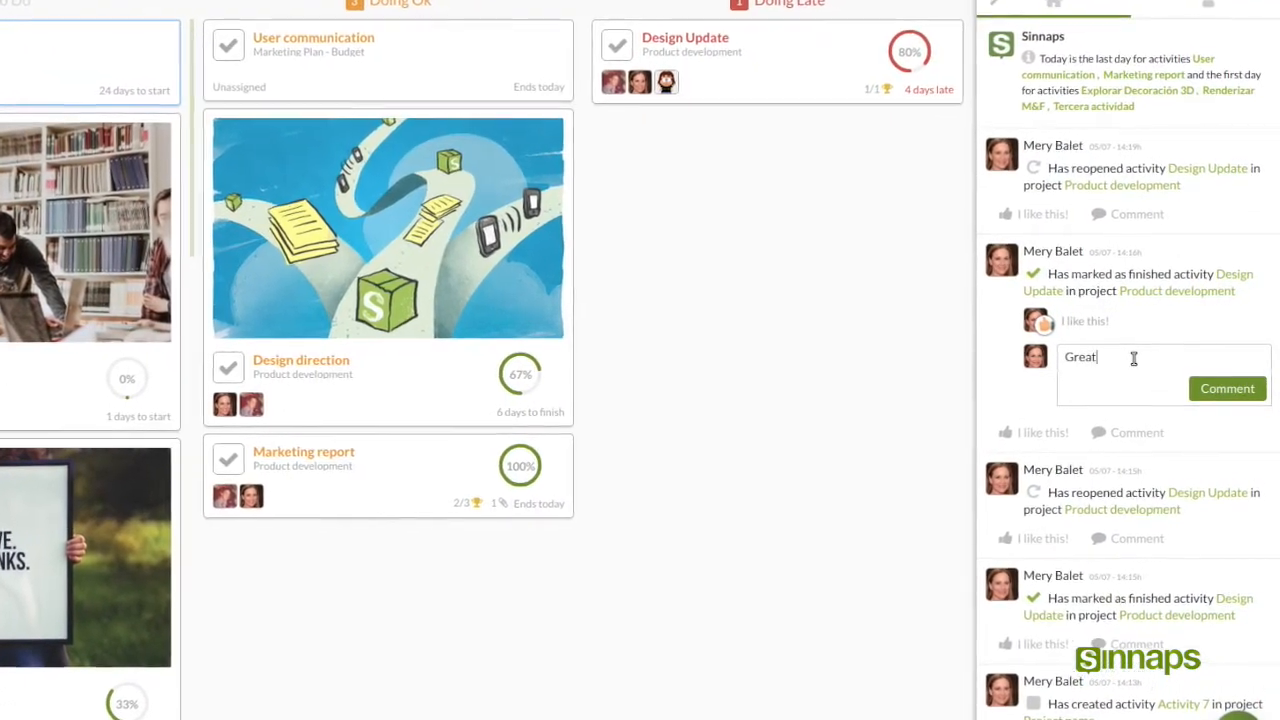
text(!!)
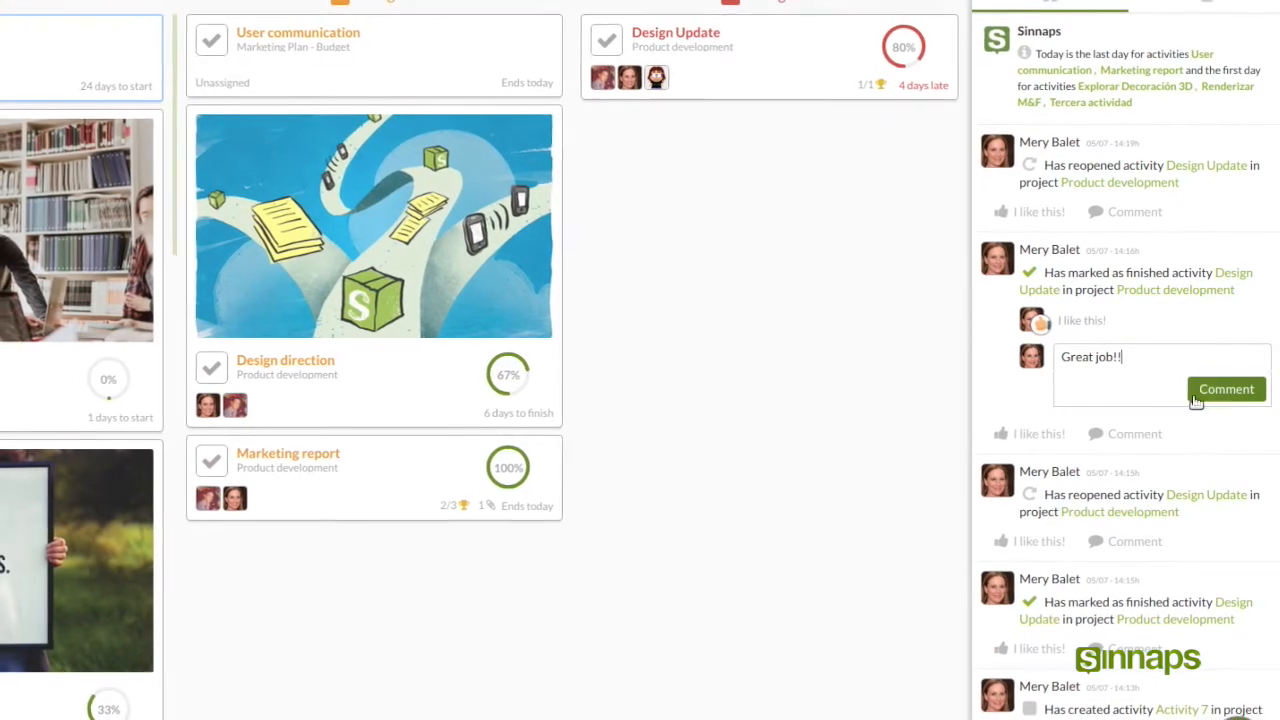
click(1218, 391)
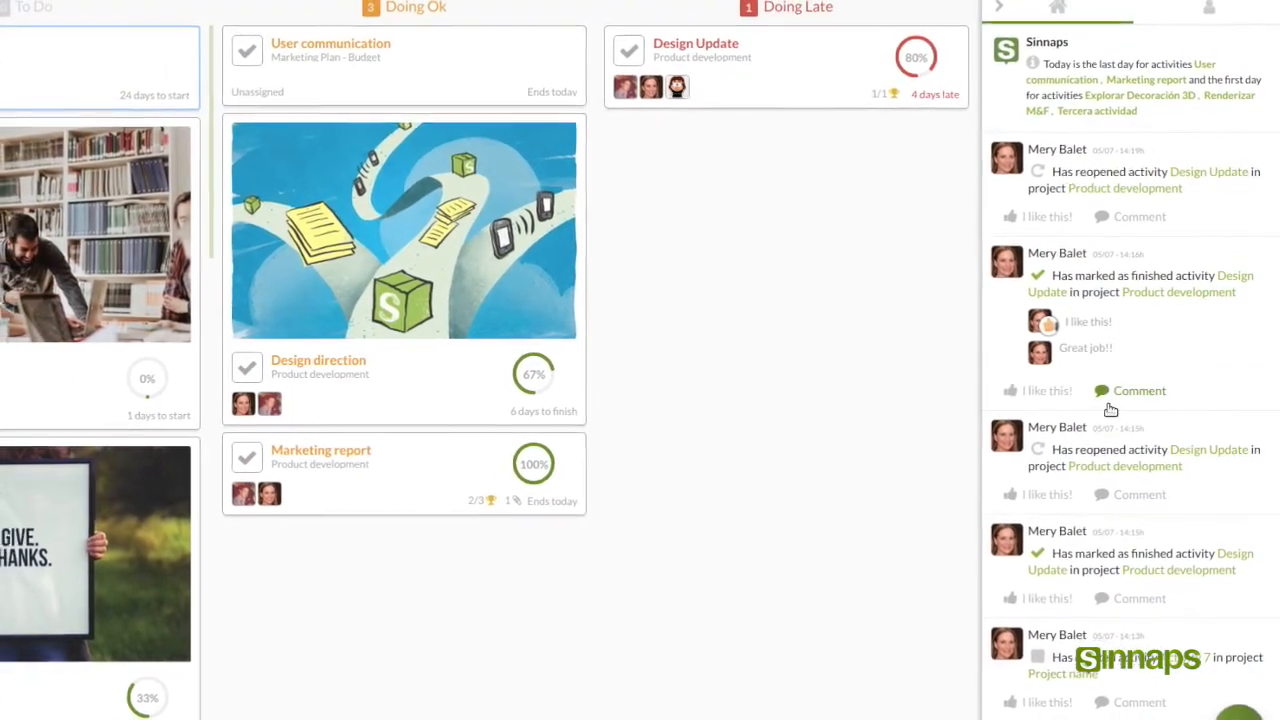
scroll(1110, 415, down, 3)
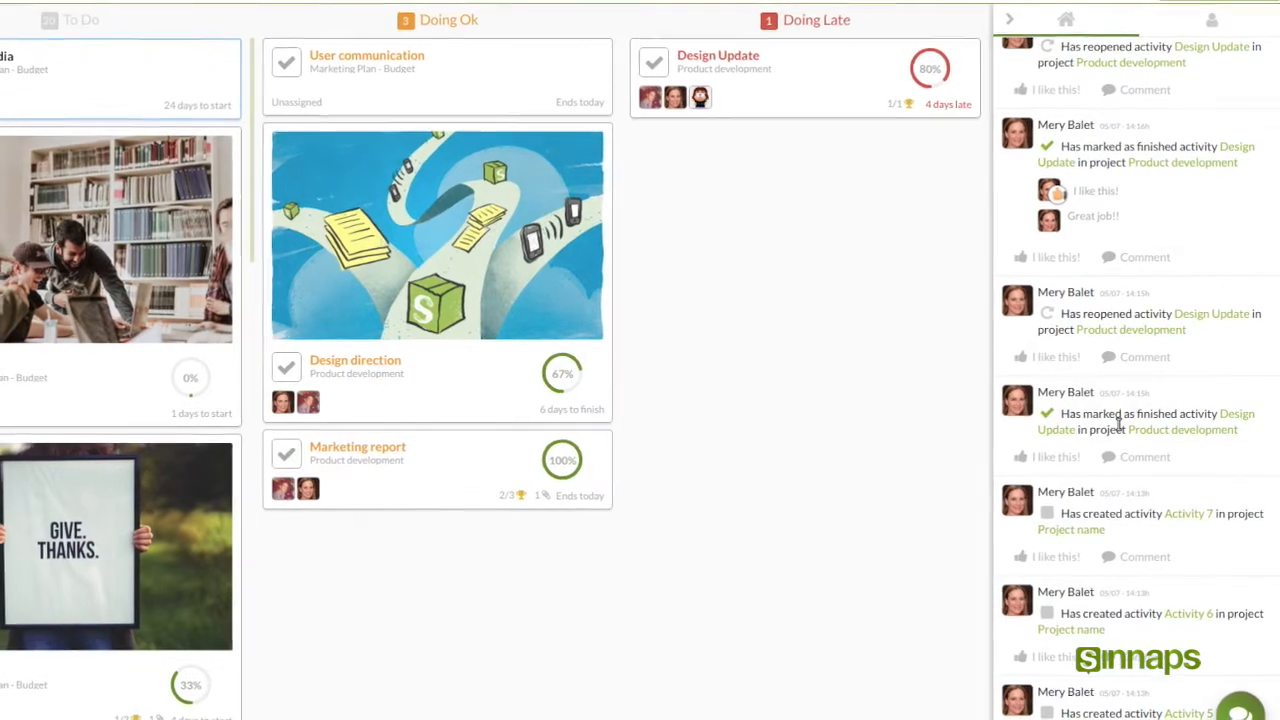
scroll(1118, 422, up, 2)
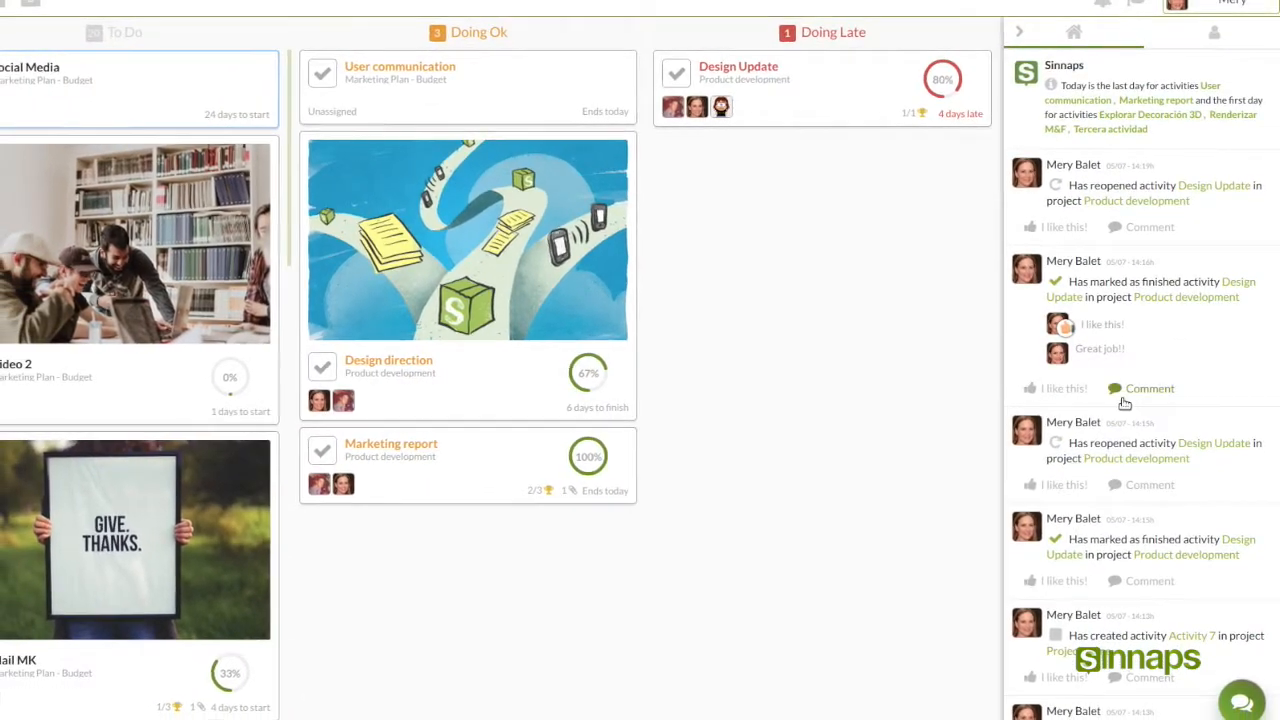
View the chat conversations and the support contact option, close the chat, and open the list of help and learning resources.
mouse_move(1104, 380)
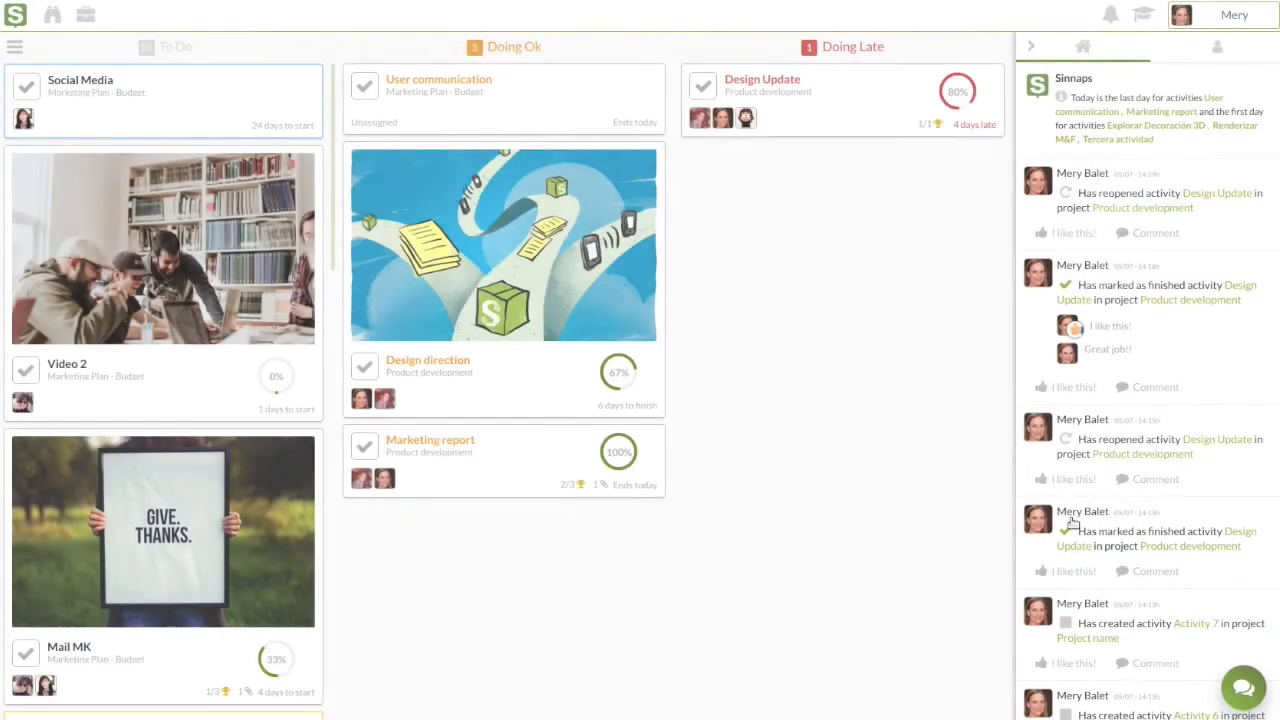
click(1243, 687)
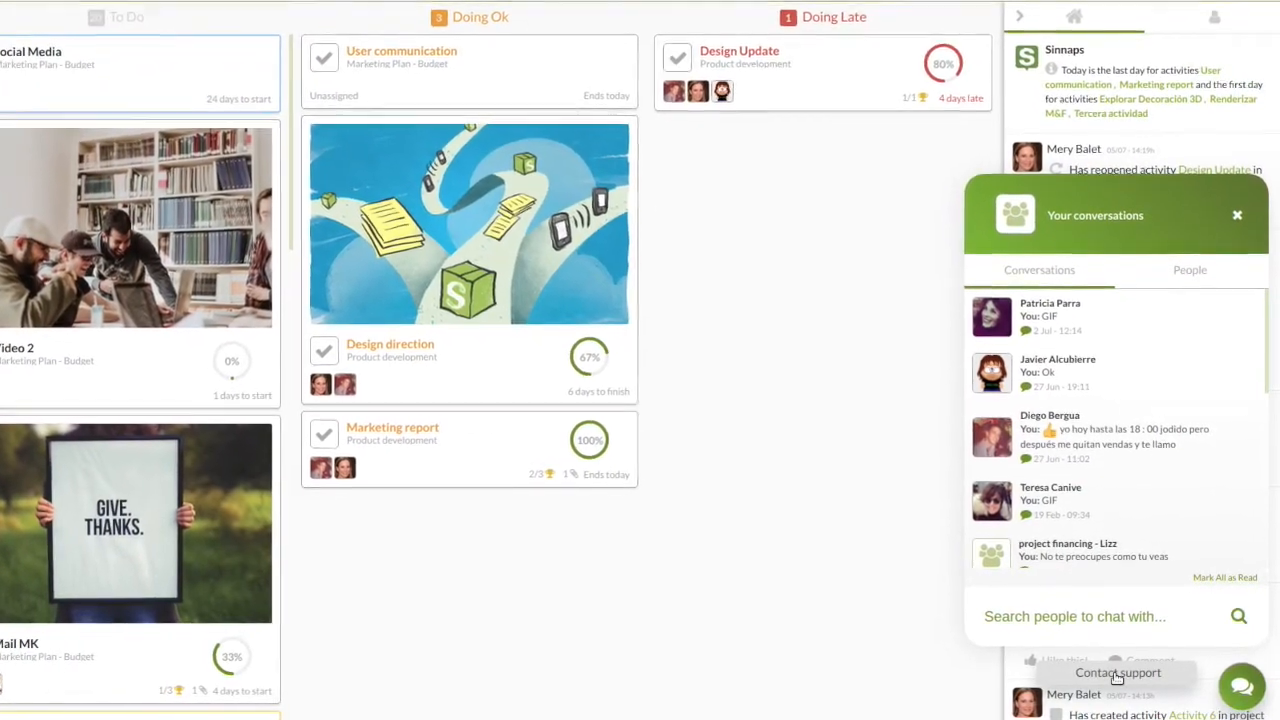
click(1234, 211)
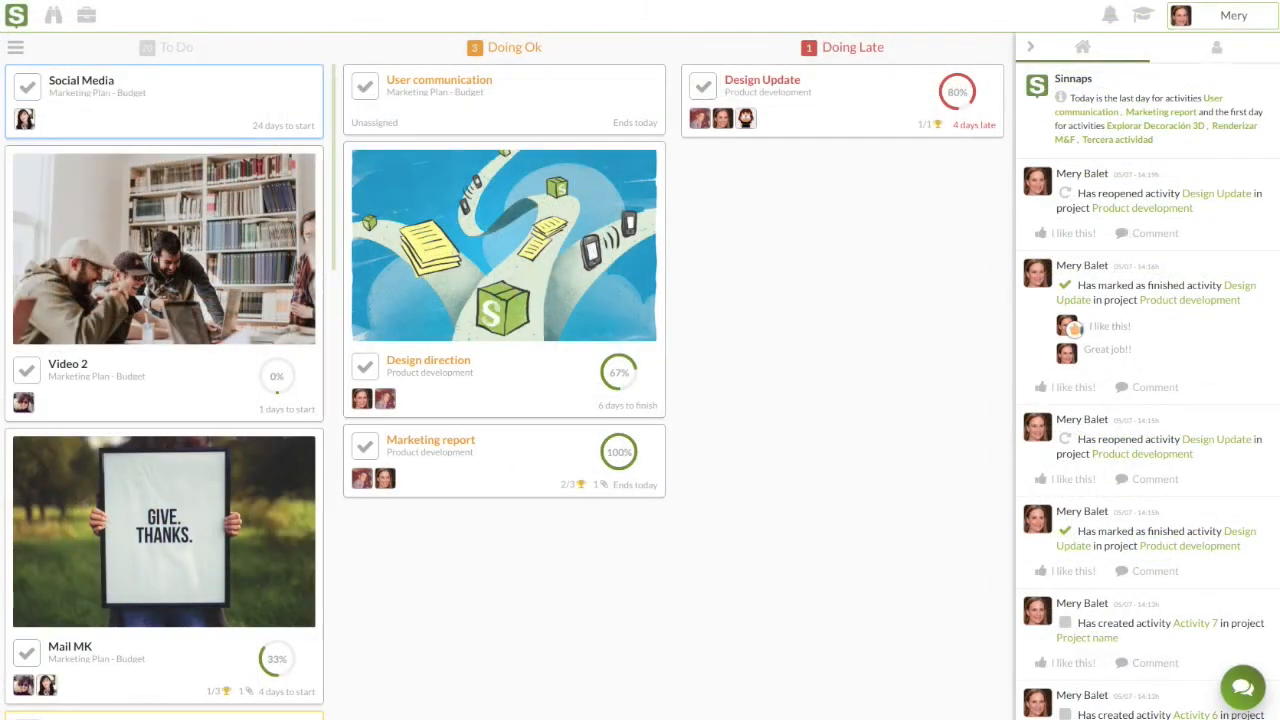
click(1143, 16)
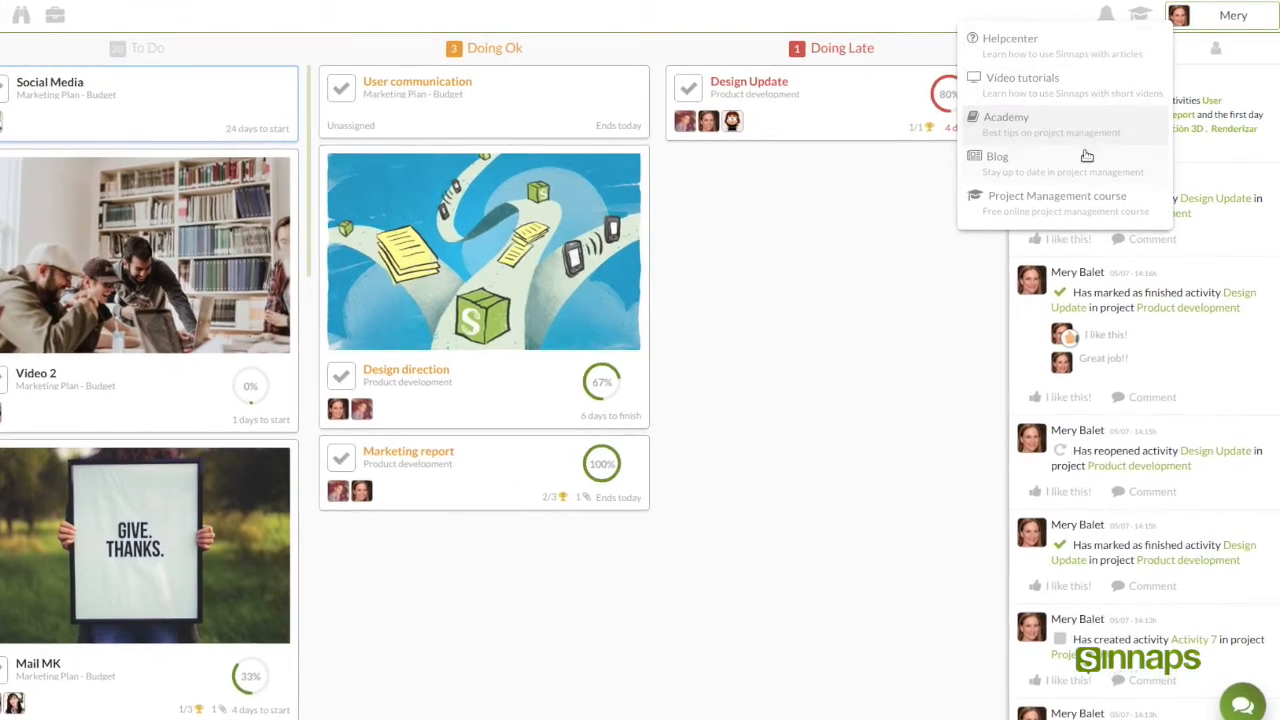